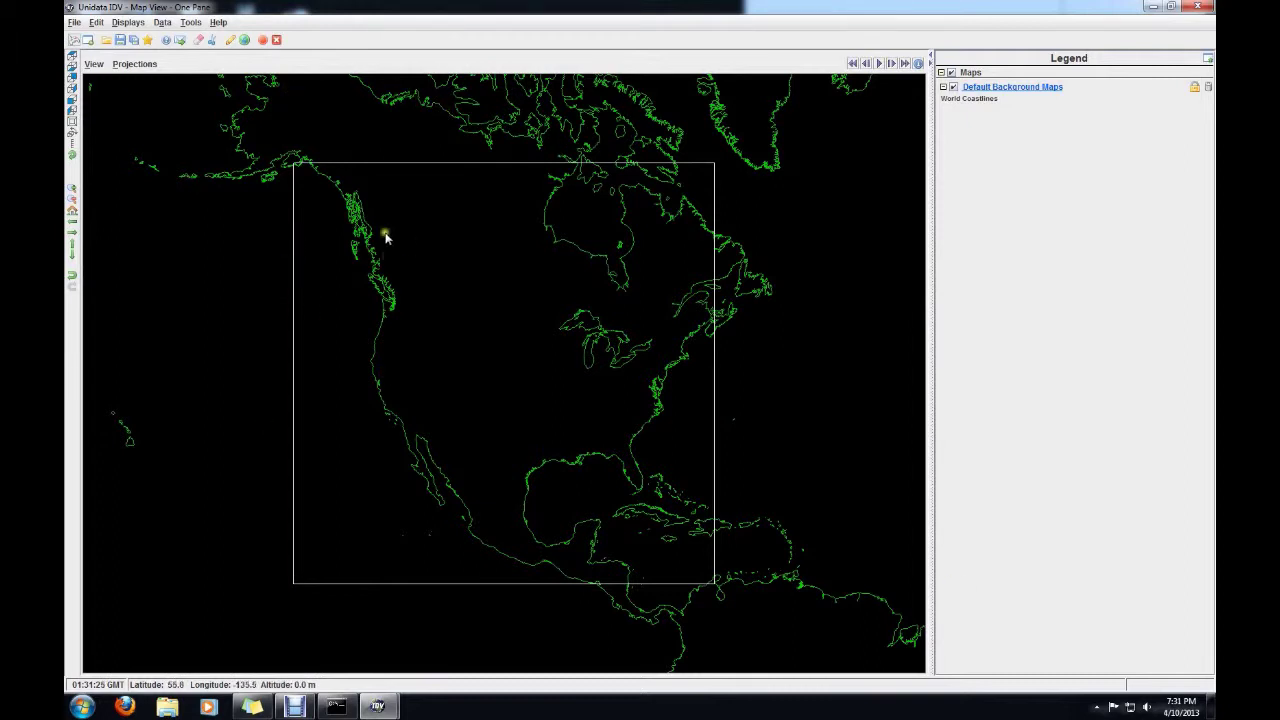
- Change the map view's color scheme to black on white
click(93, 65)
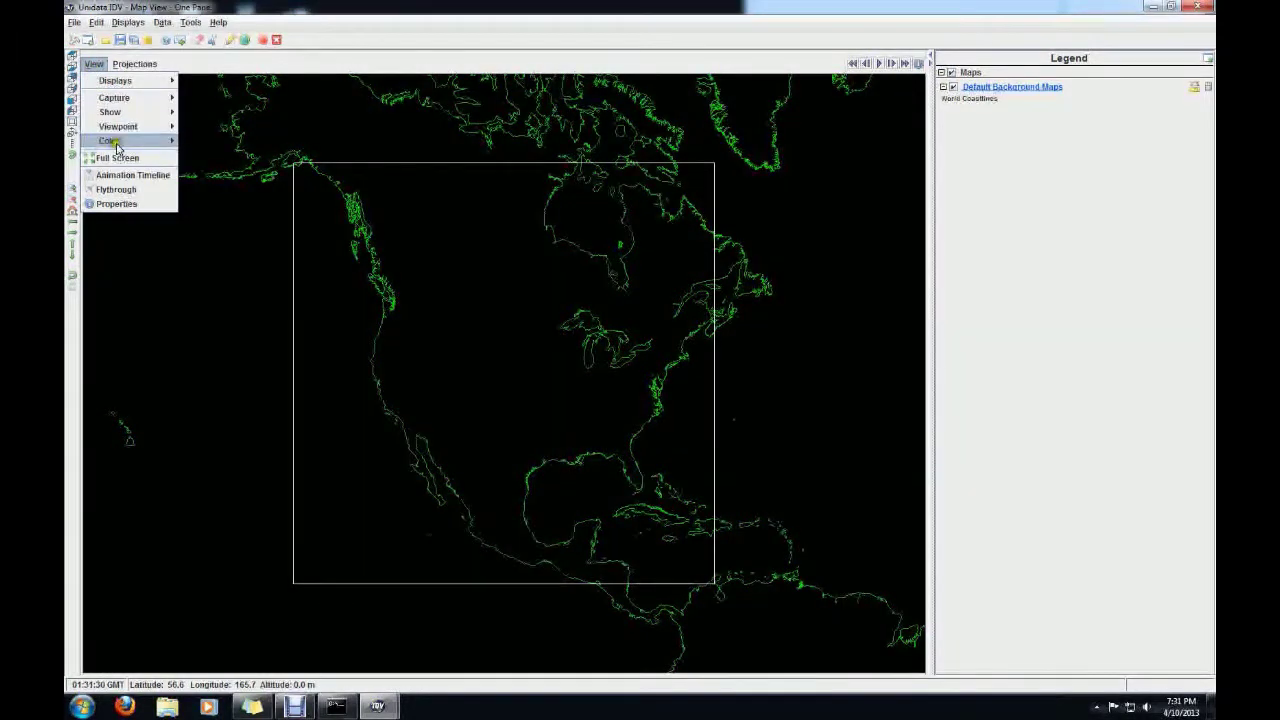
mouse_move(116, 146)
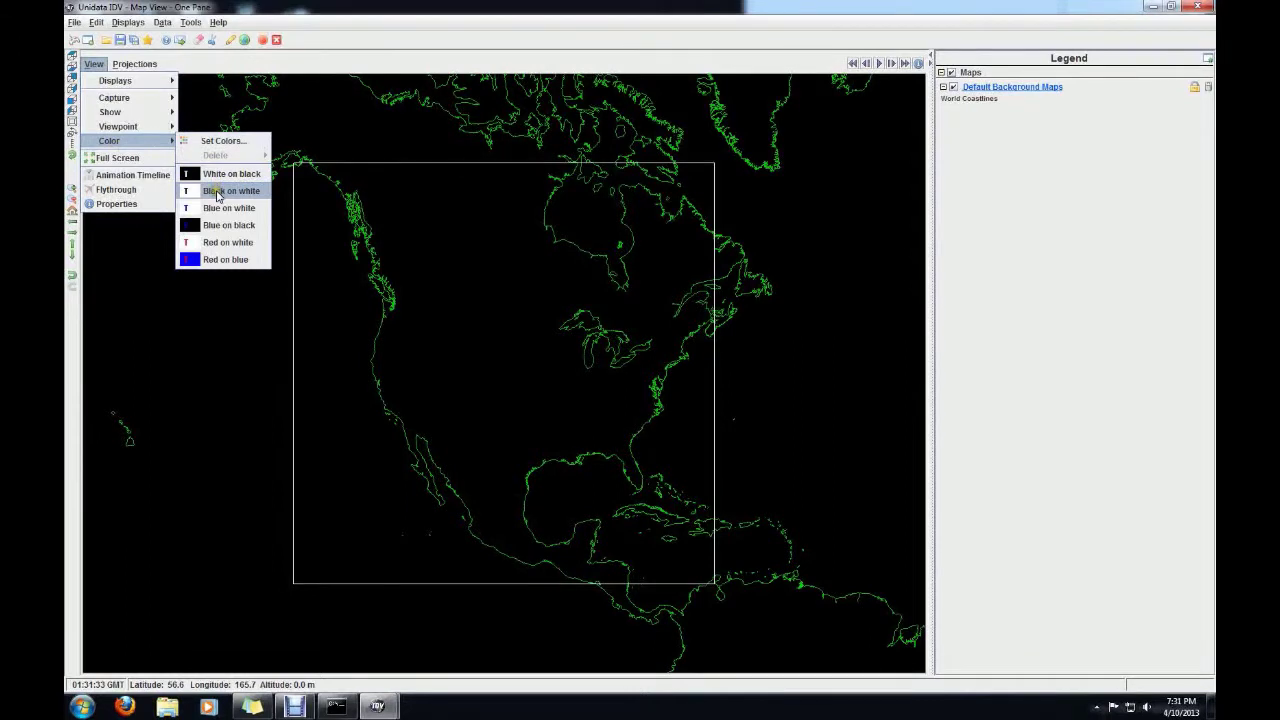
click(216, 192)
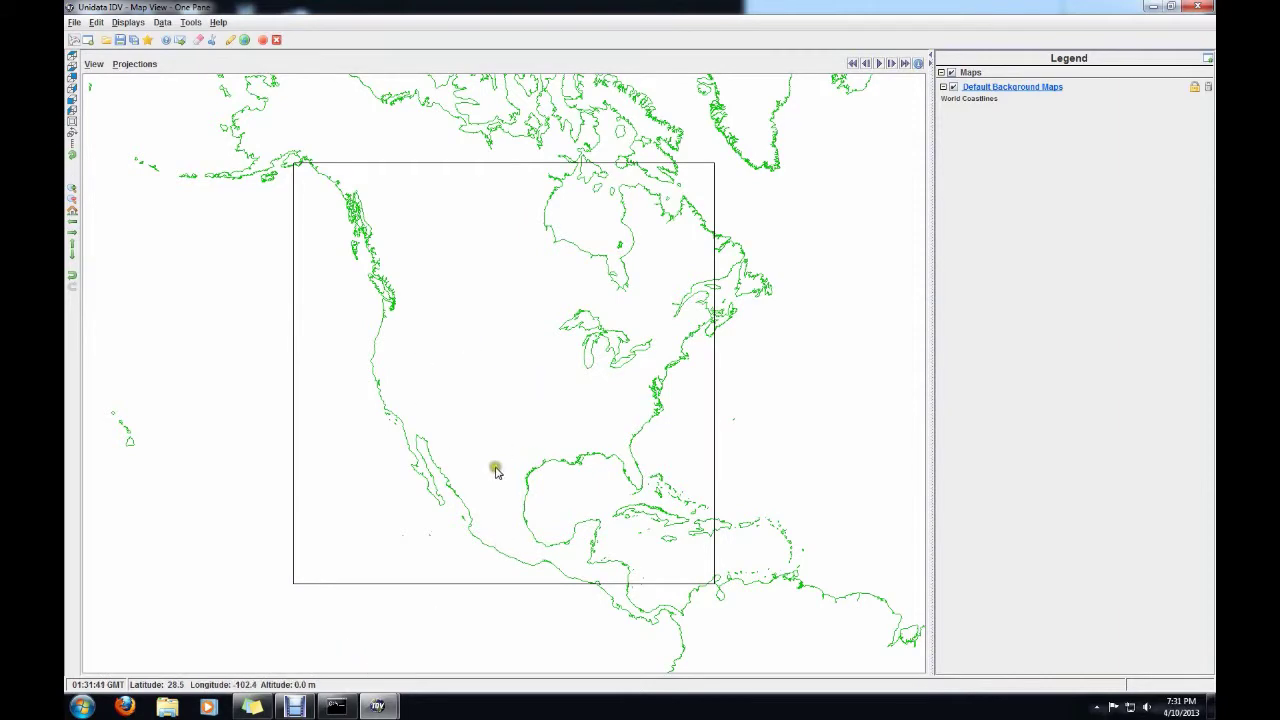
scroll(494, 468, up, 4)
scroll(495, 472, up, 2)
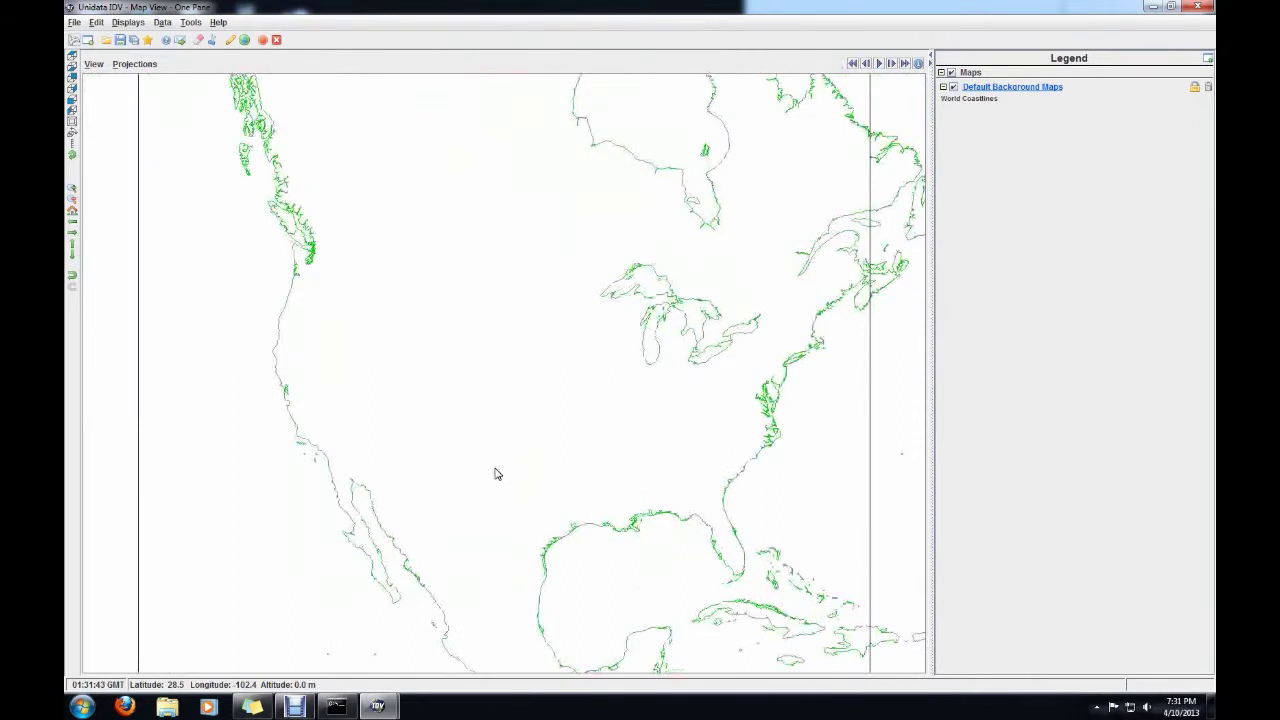
- In the Dashboard's background map settings, turn off World Coastlines and turn on North & Central America
mouse_move(380, 695)
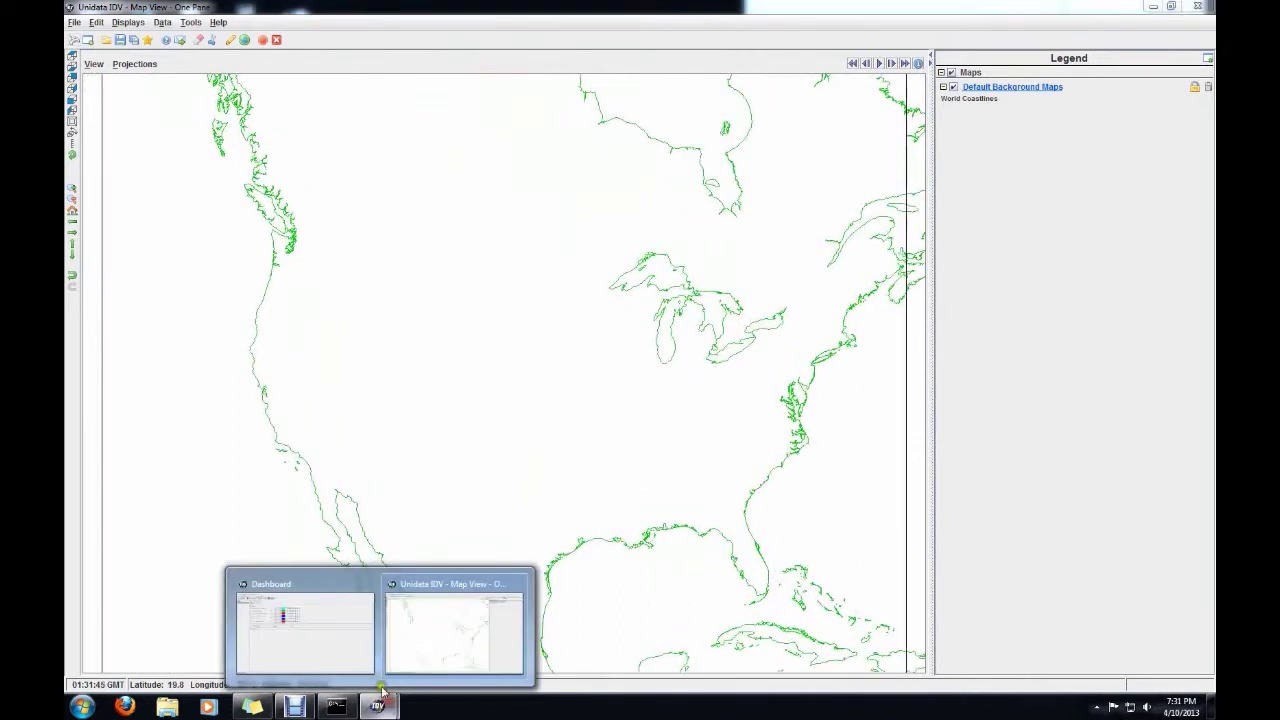
click(334, 588)
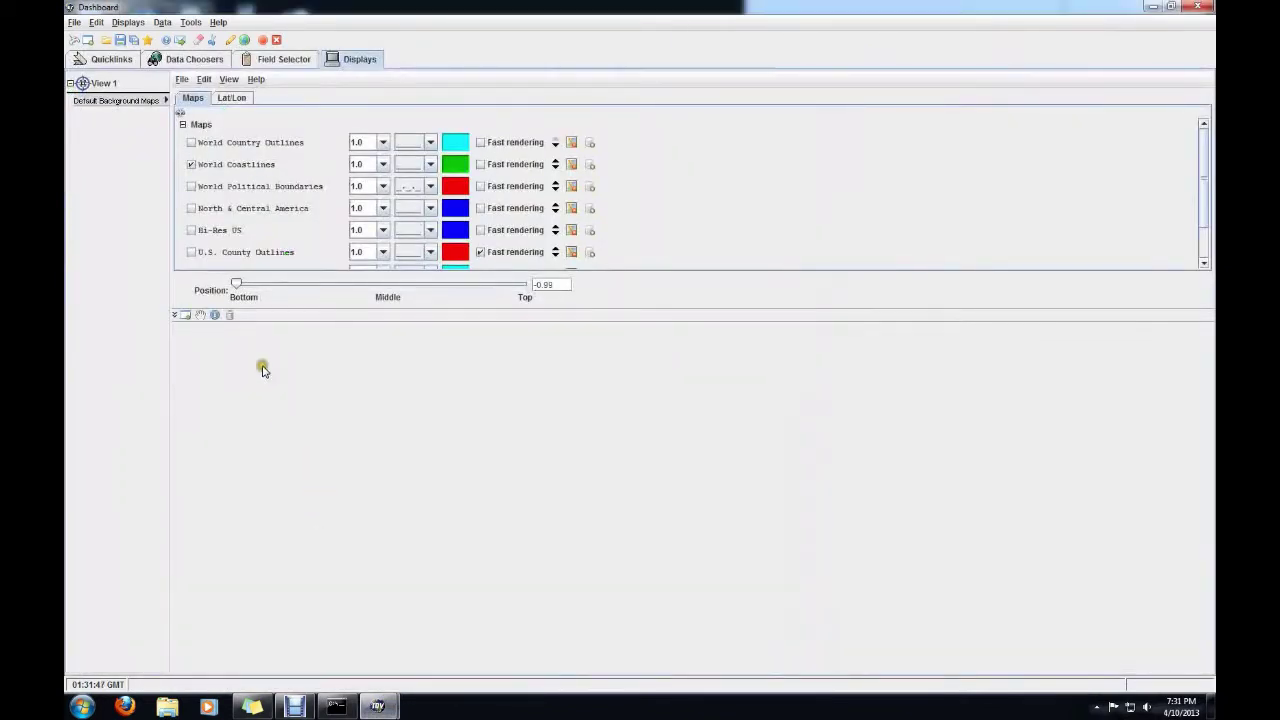
click(190, 165)
click(190, 165)
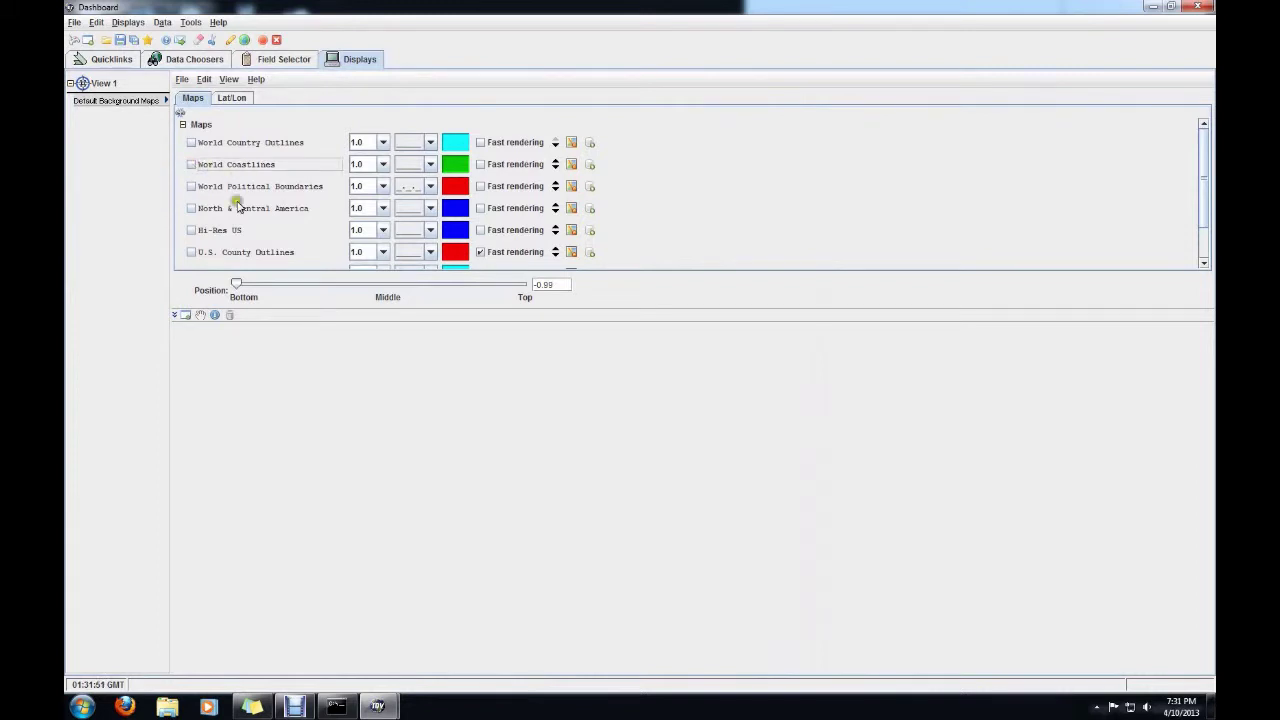
click(191, 208)
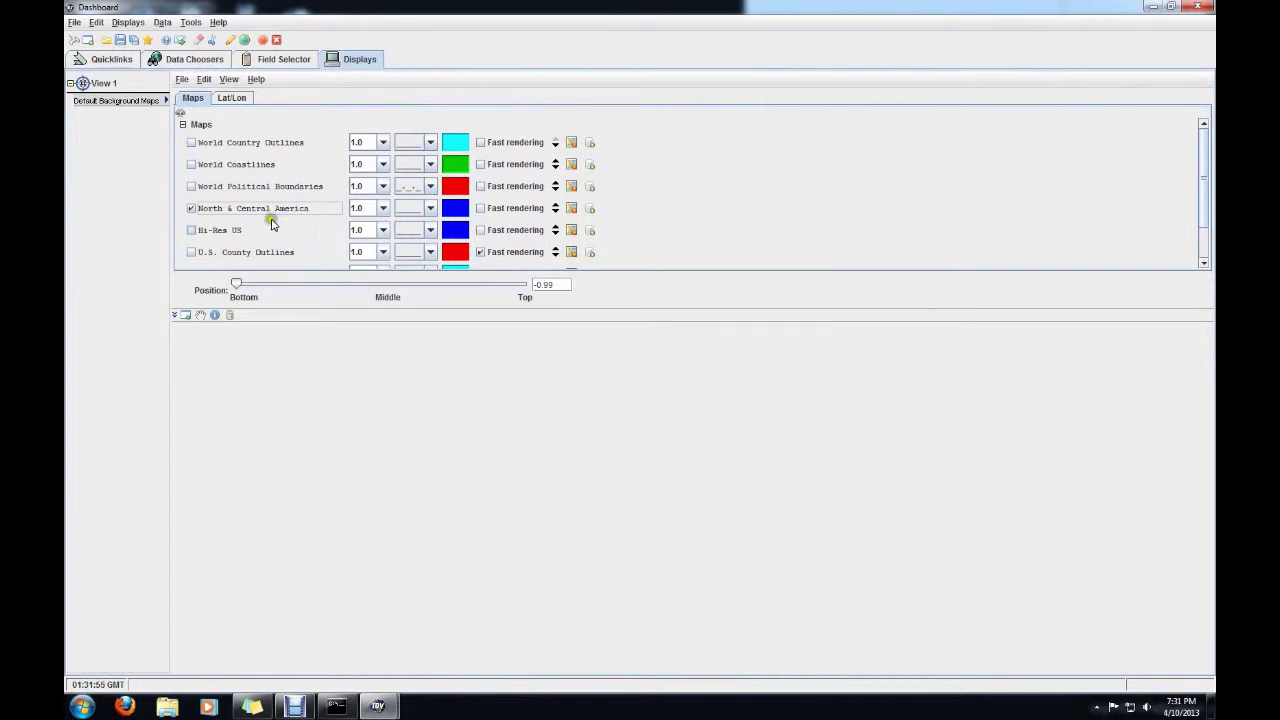
- Set the North & Central America map line color to gray and bring up the map view window
click(454, 209)
click(457, 211)
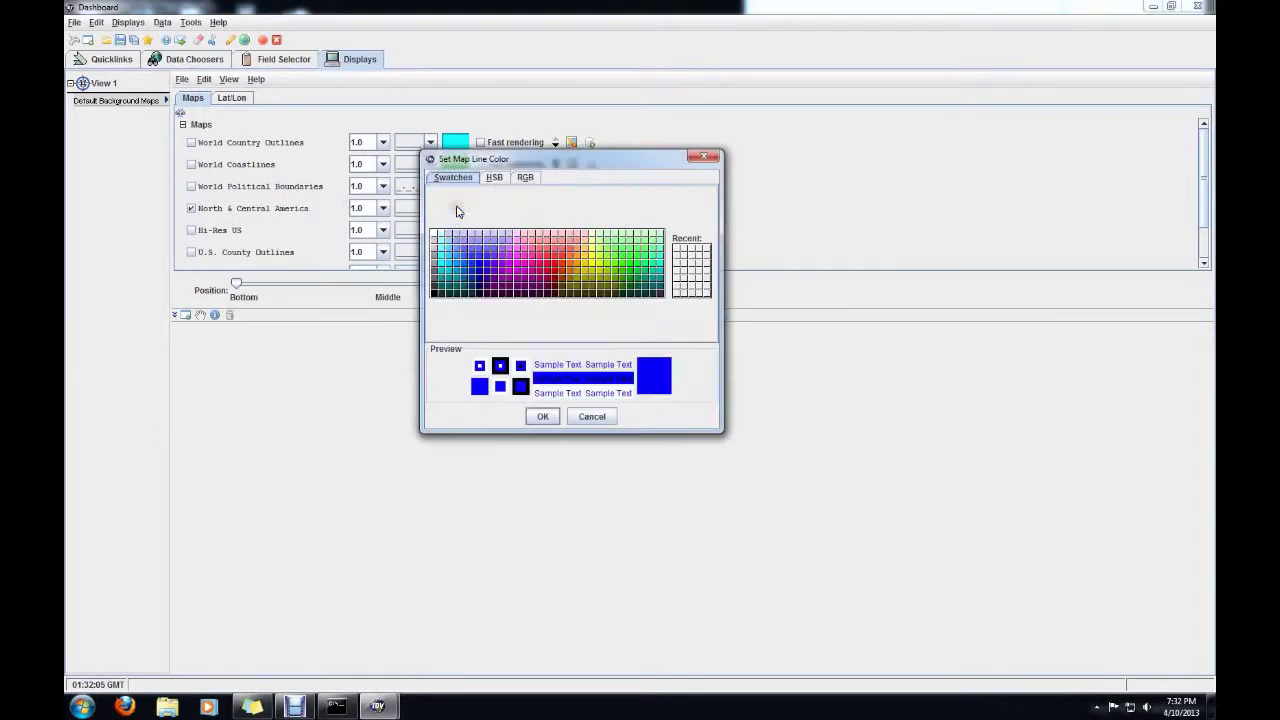
click(435, 259)
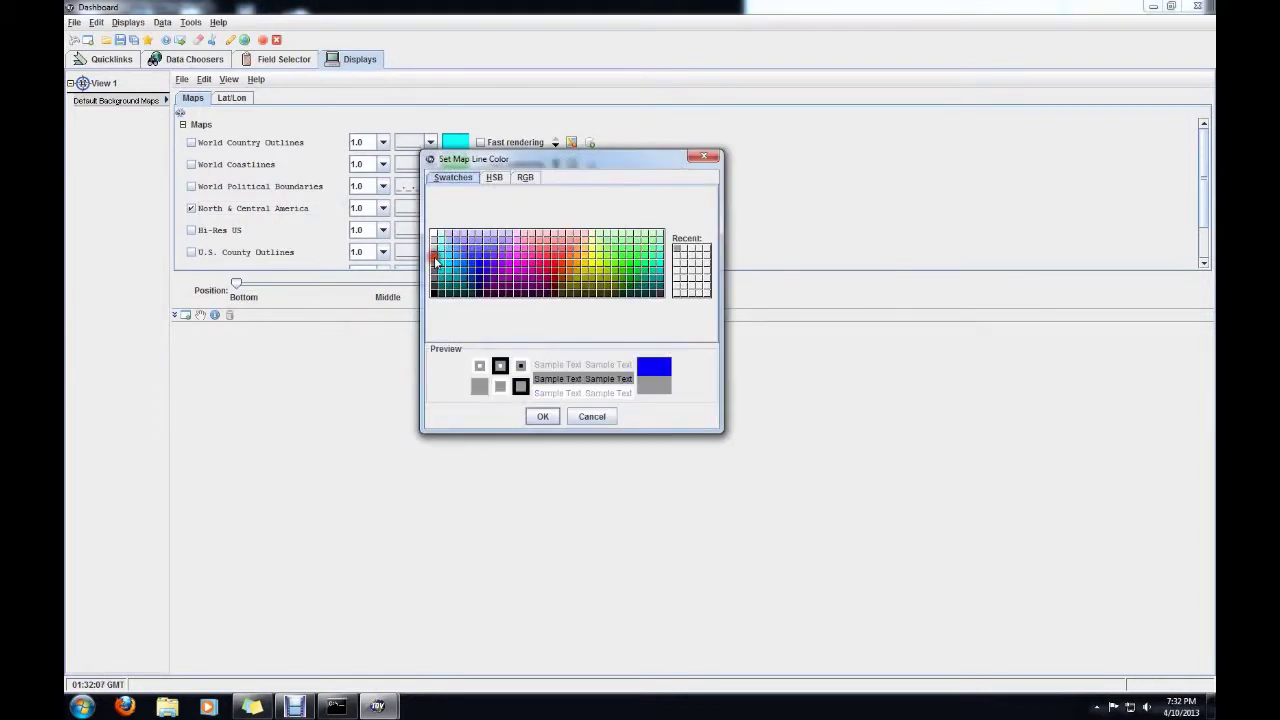
click(543, 417)
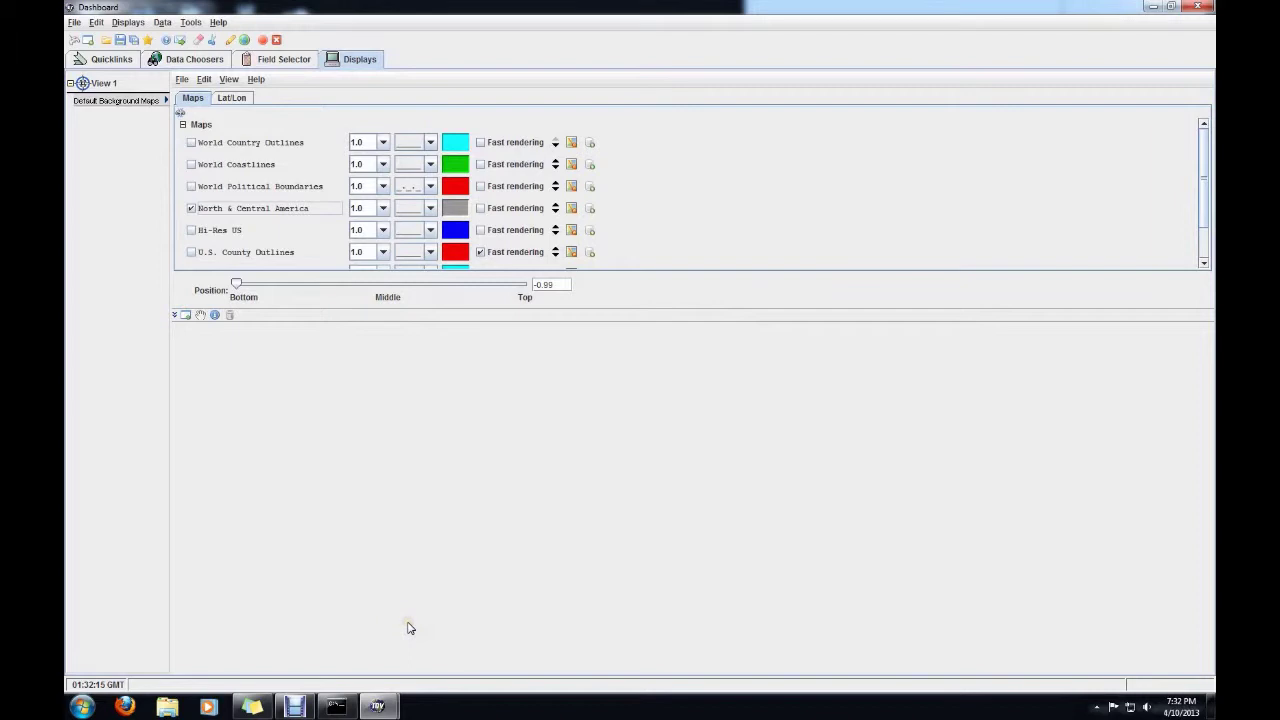
mouse_move(377, 703)
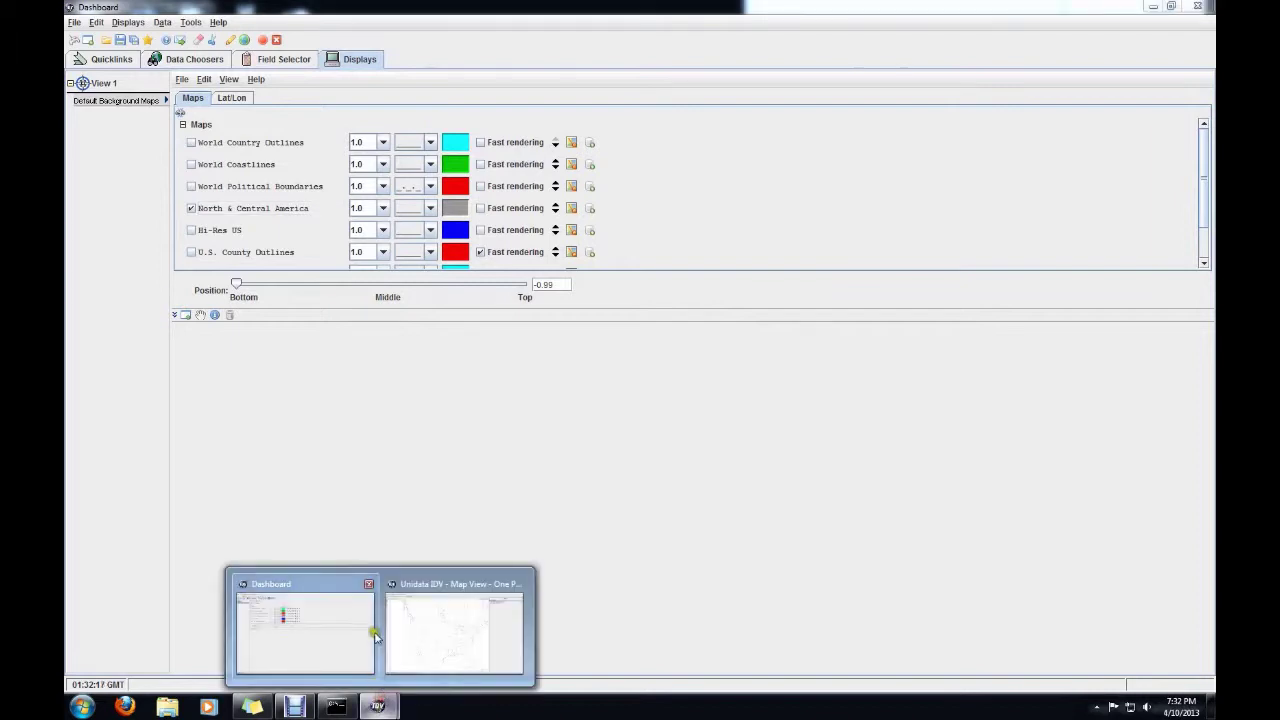
click(410, 590)
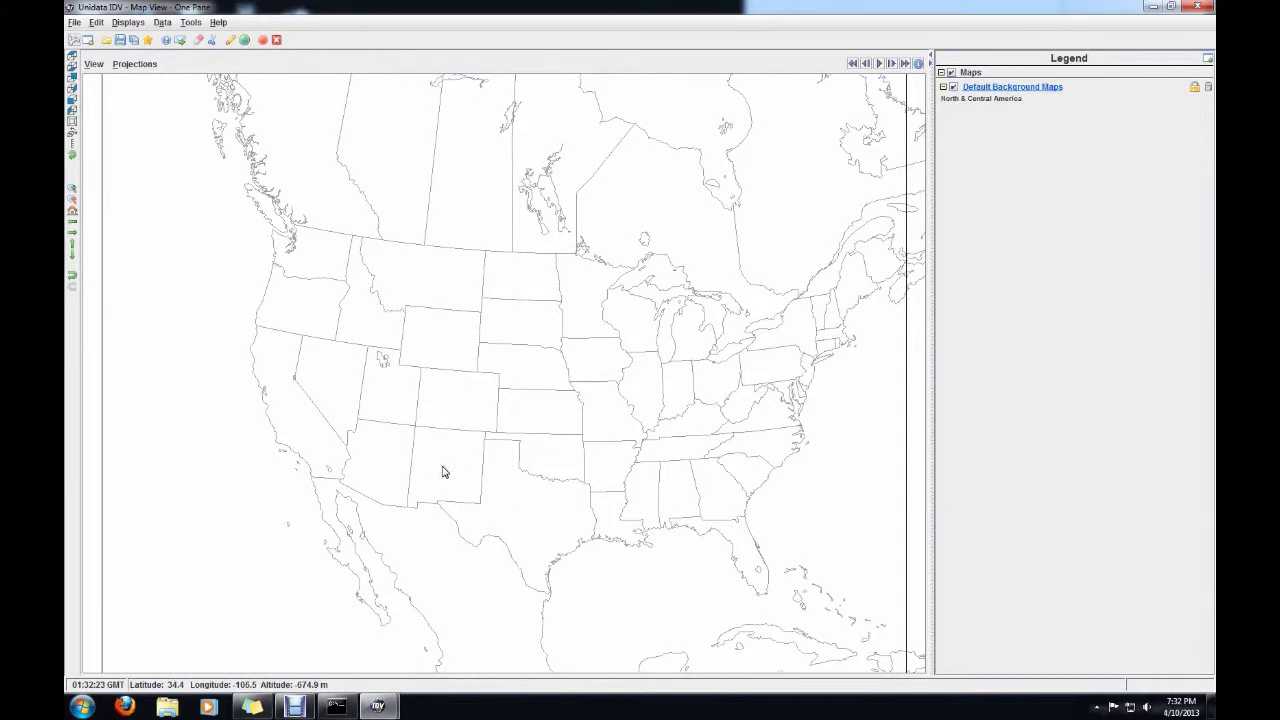
- Return to the Dashboard and open the catalog data chooser with the IDV catalog
mouse_move(383, 703)
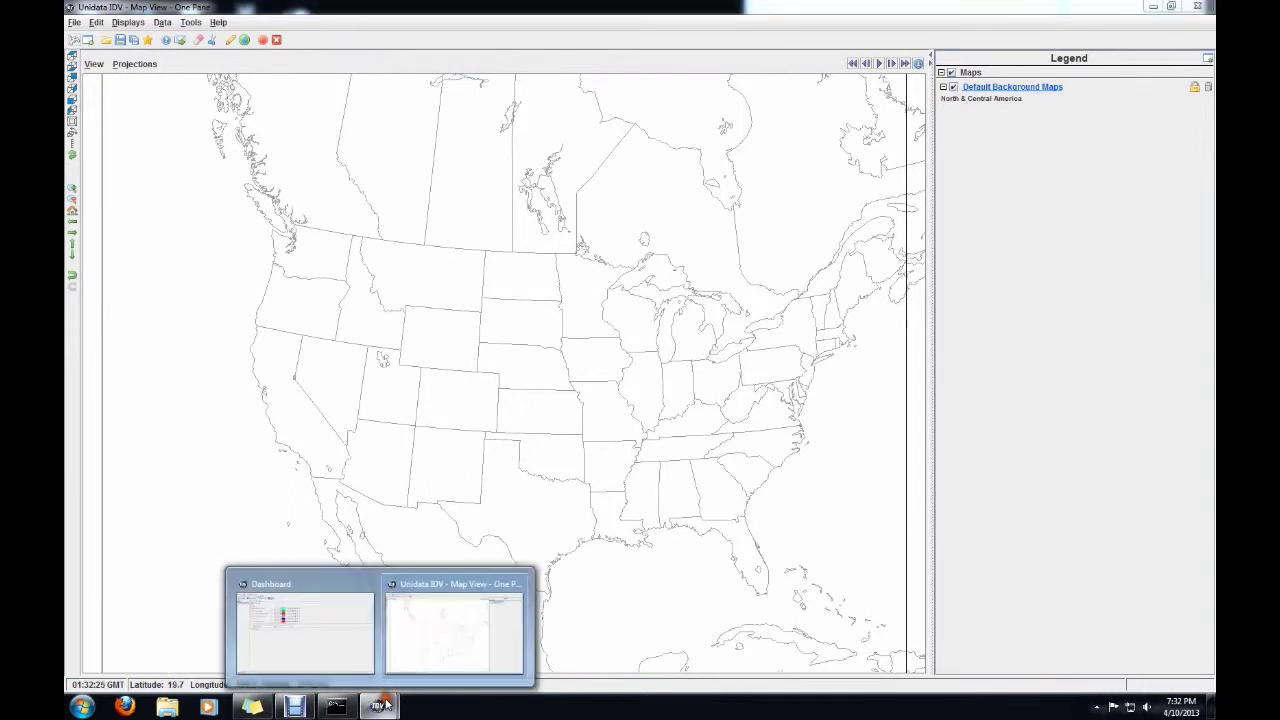
click(339, 606)
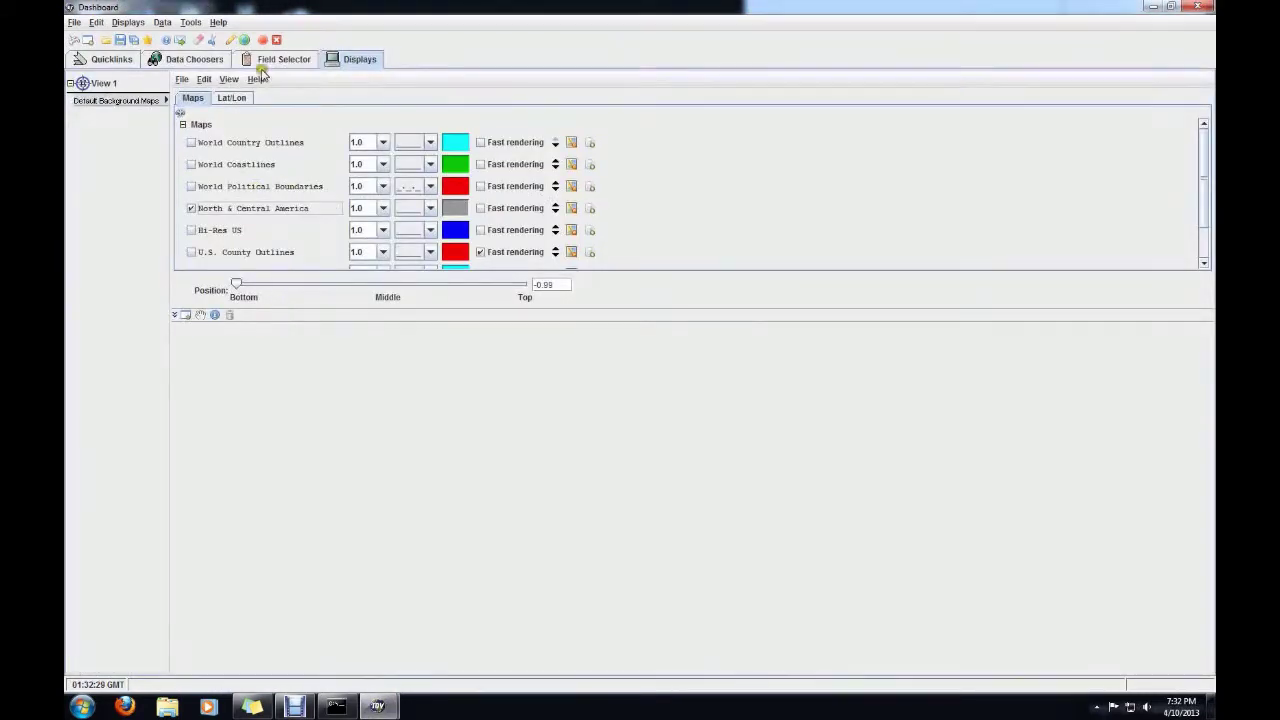
click(200, 60)
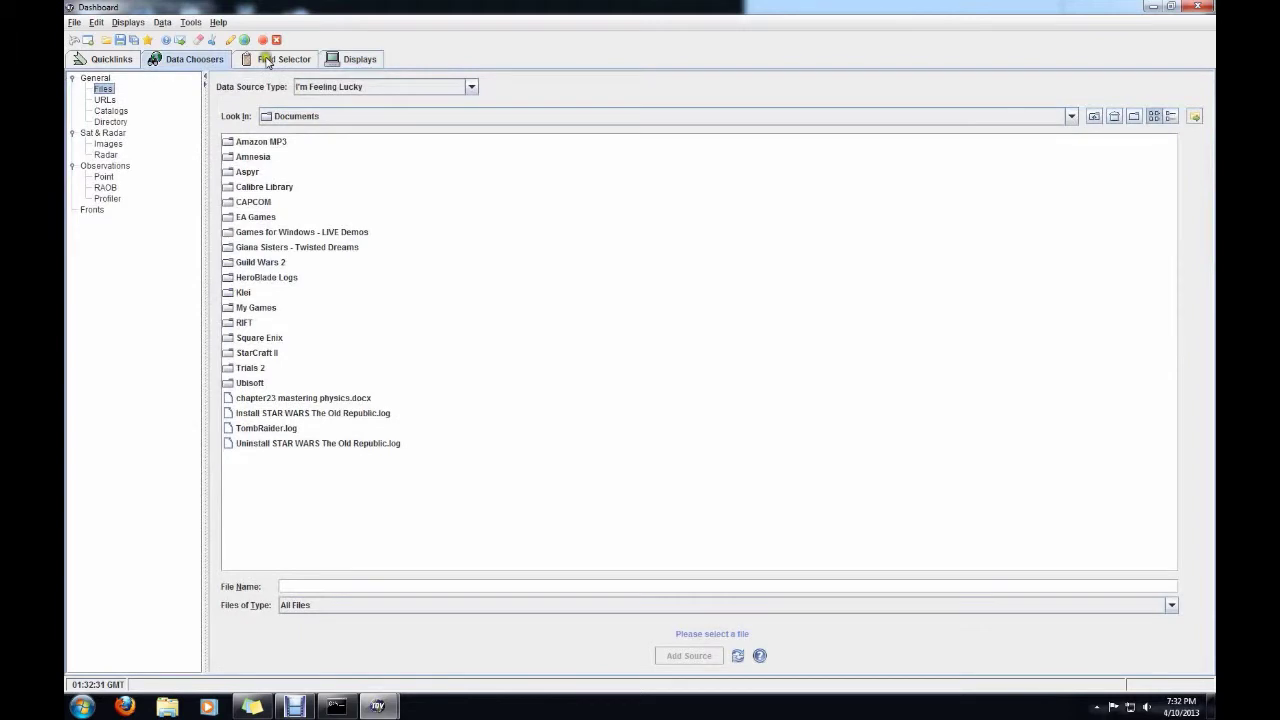
click(266, 62)
click(201, 60)
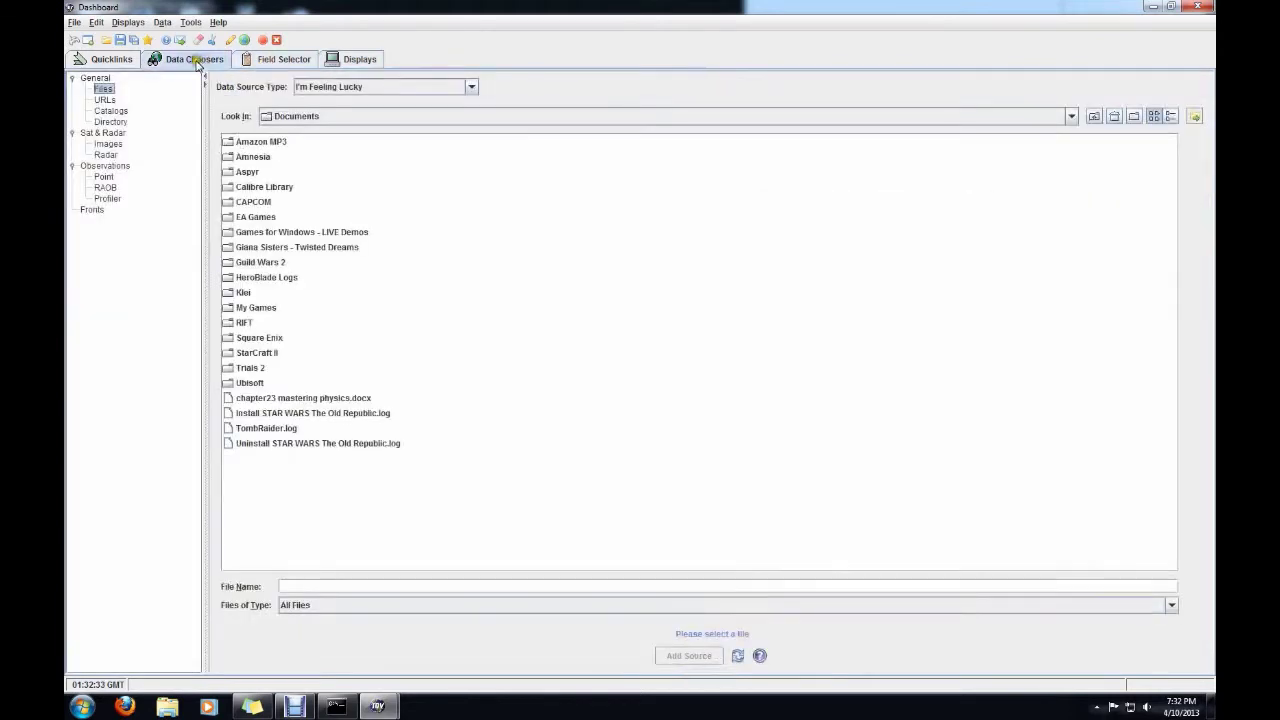
click(105, 100)
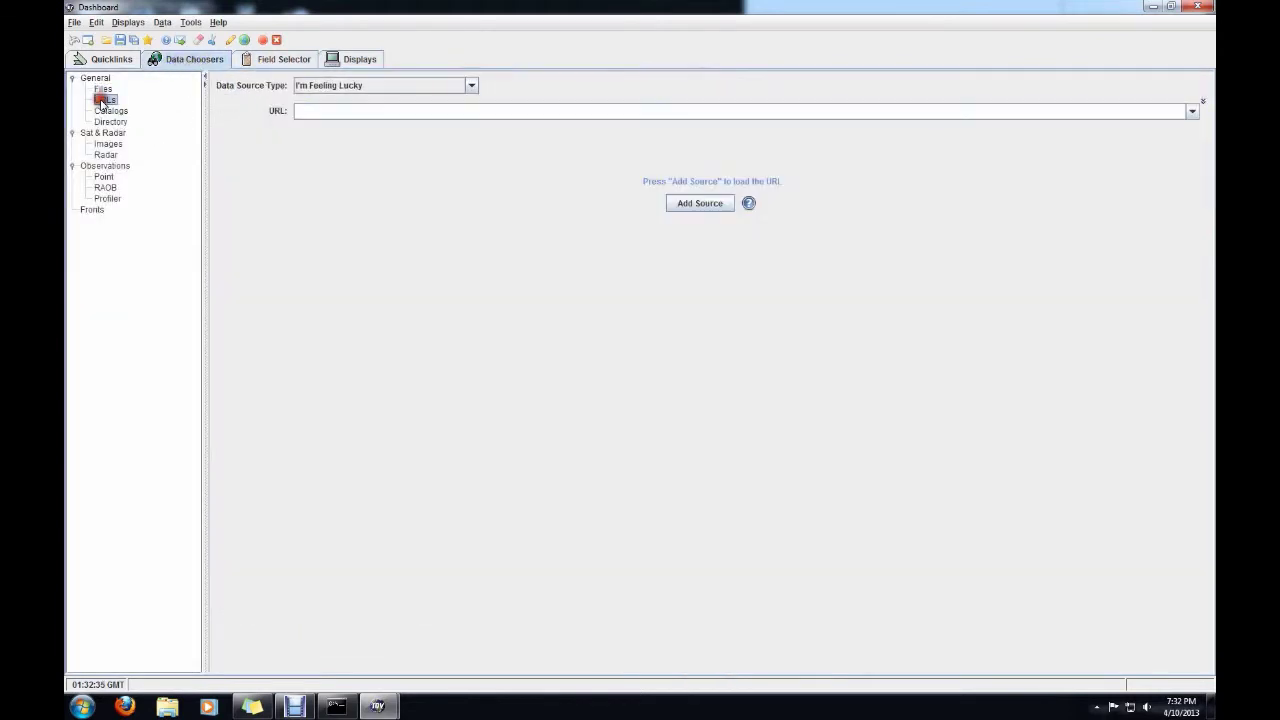
click(111, 111)
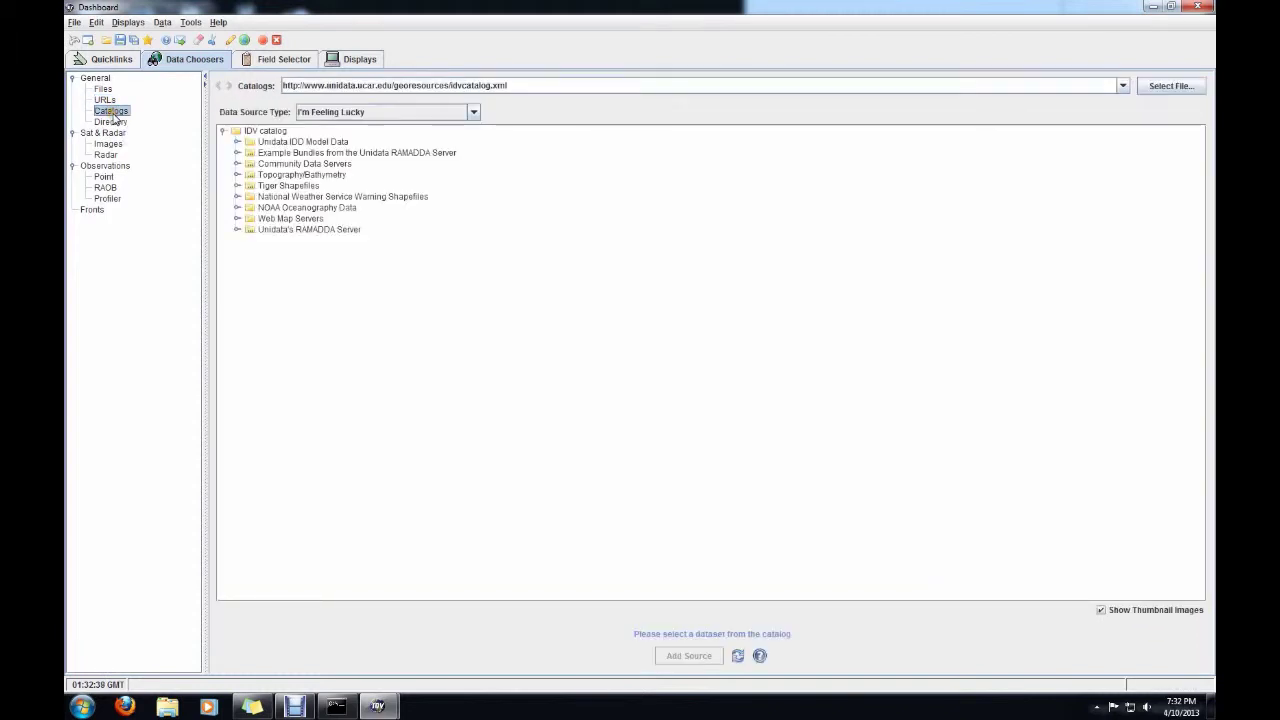
- Load NAM CONUS 80km 20130410 1200.grib1 from the IDV Model Data's North American Model, NCEP NAM CONUS 80 km, as a data source
click(237, 142)
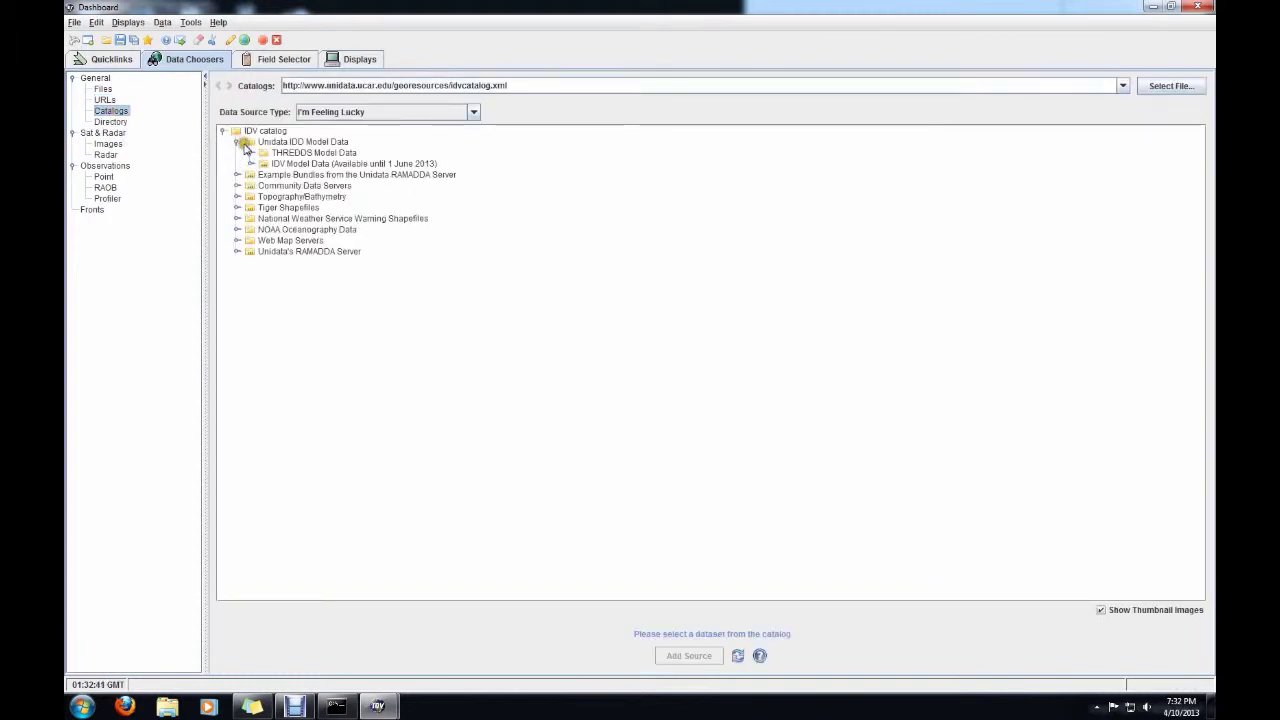
click(250, 163)
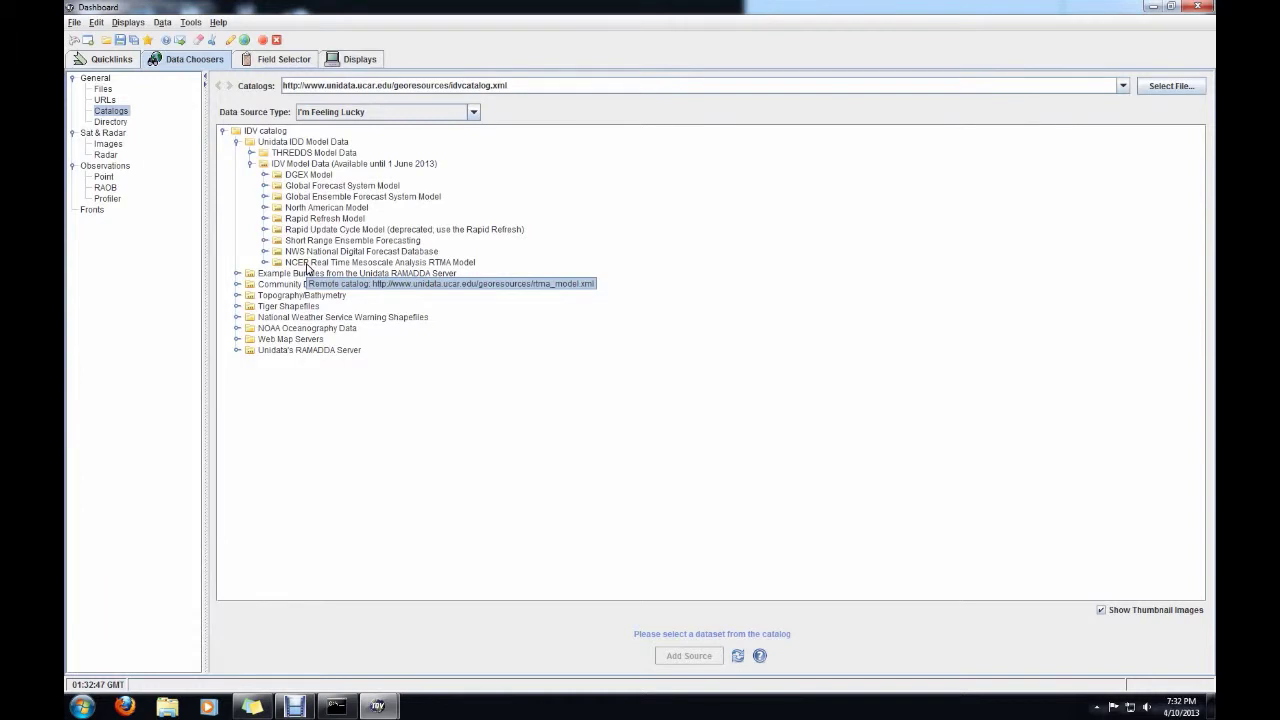
click(264, 208)
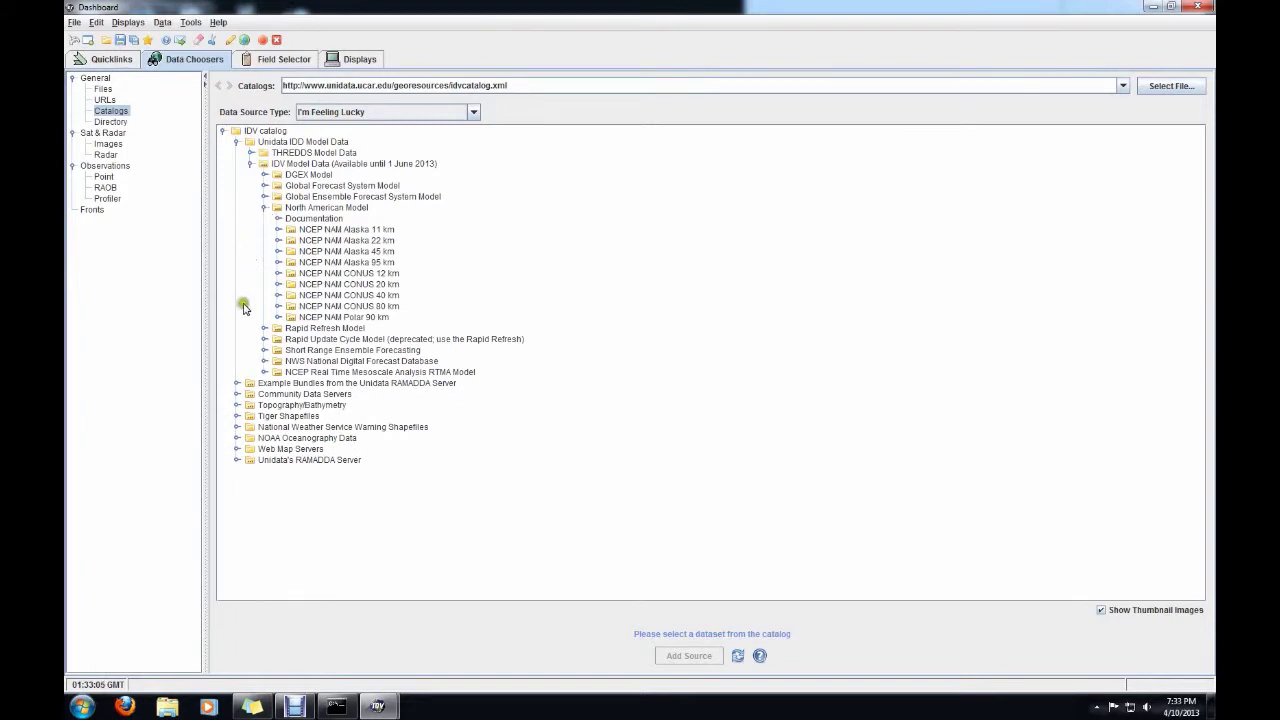
click(276, 308)
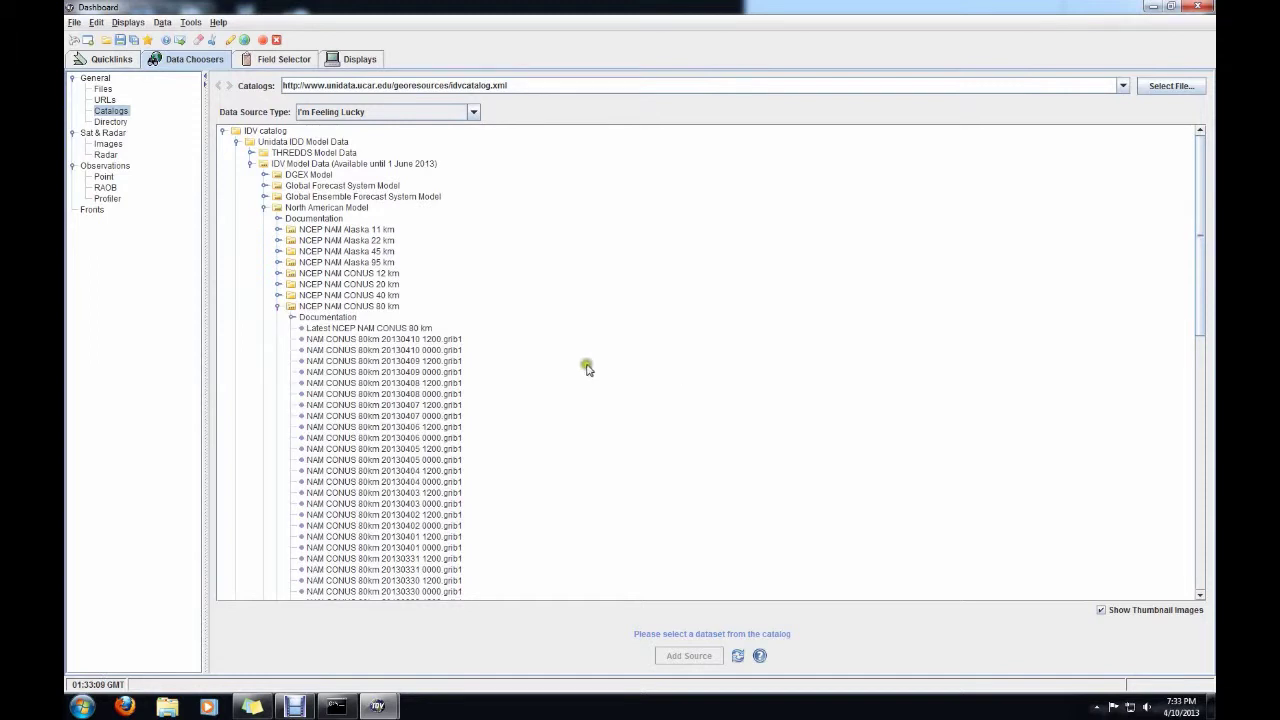
click(437, 341)
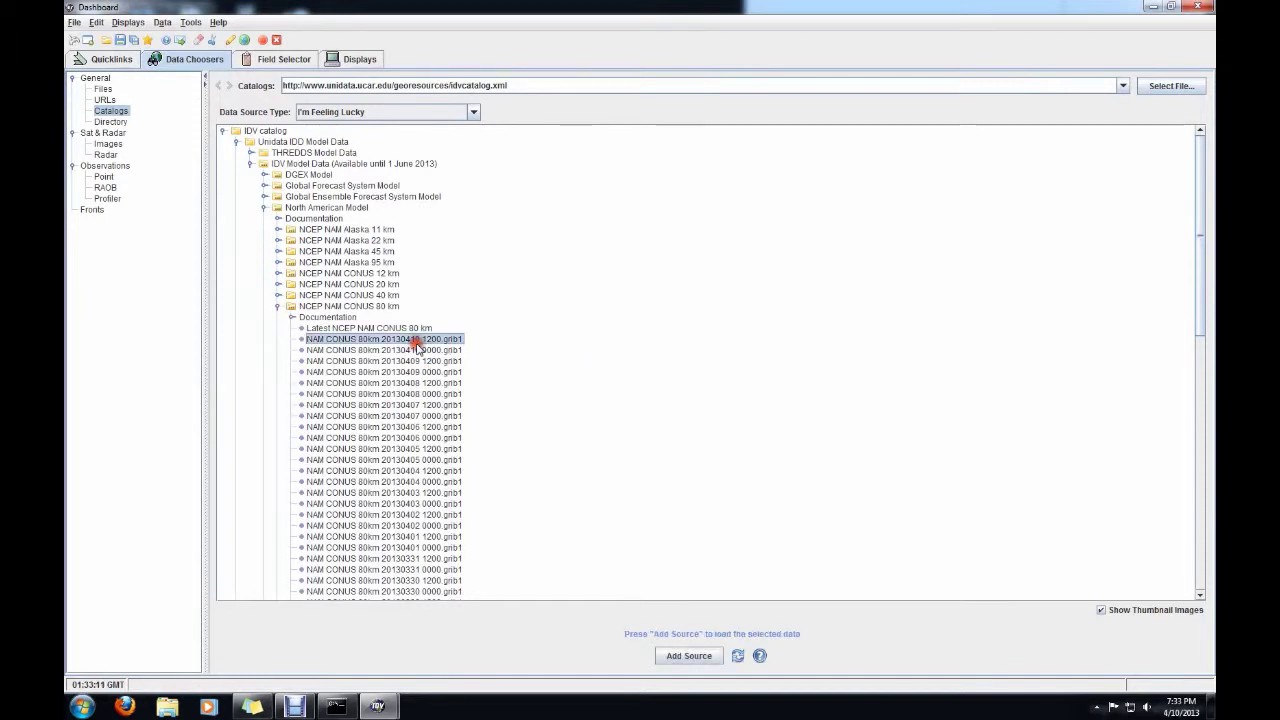
click(689, 657)
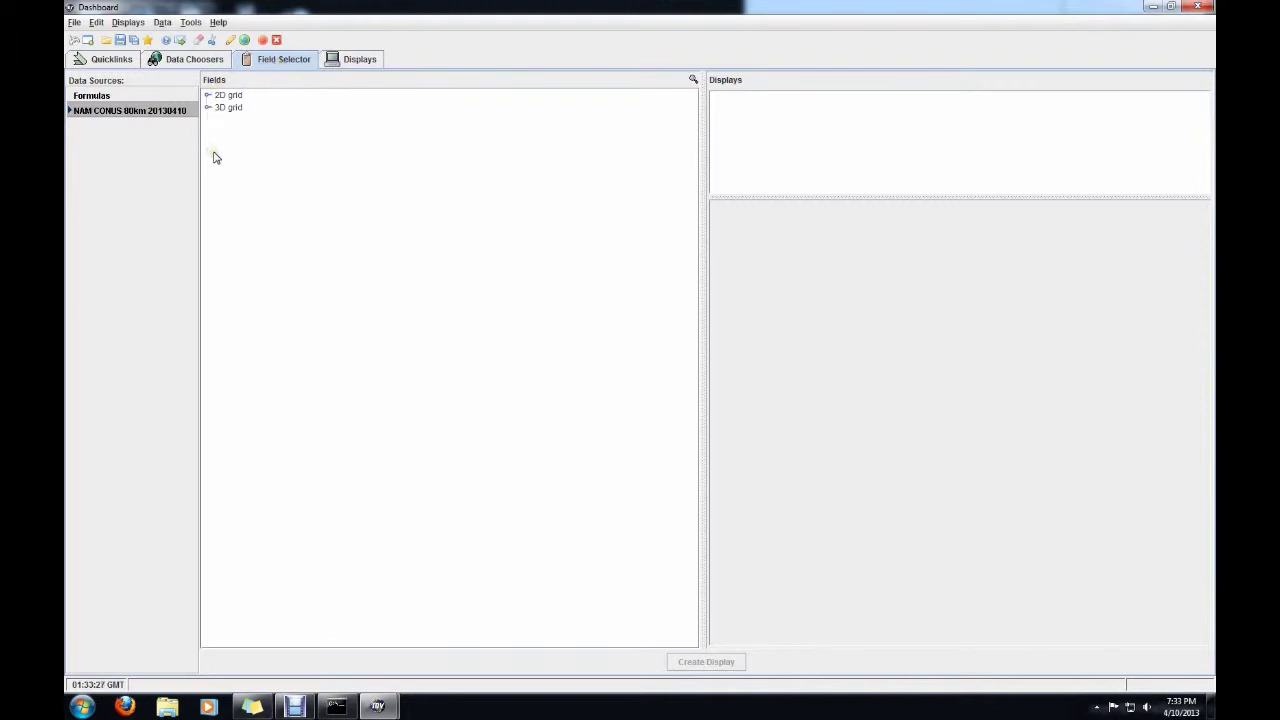
- Expand the 2D and 3D grid fields and select the 2D field Pressure_reduced_to_MSL @ msl
click(207, 95)
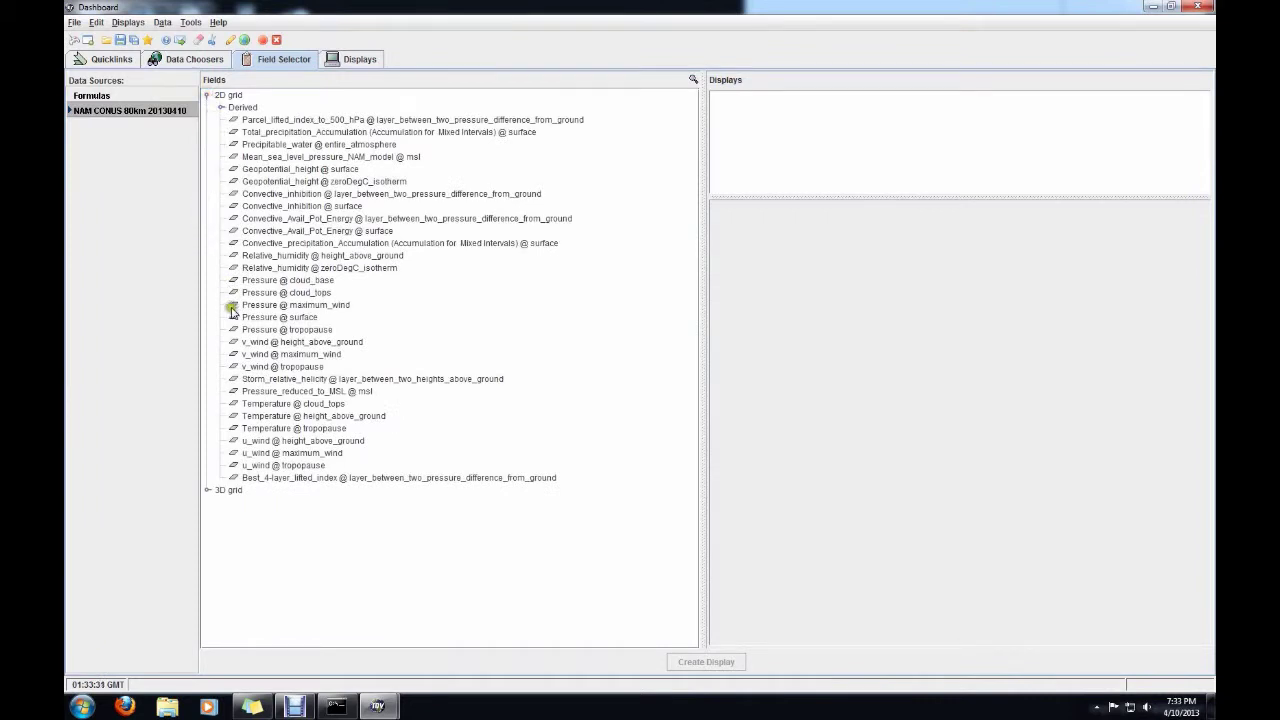
click(208, 491)
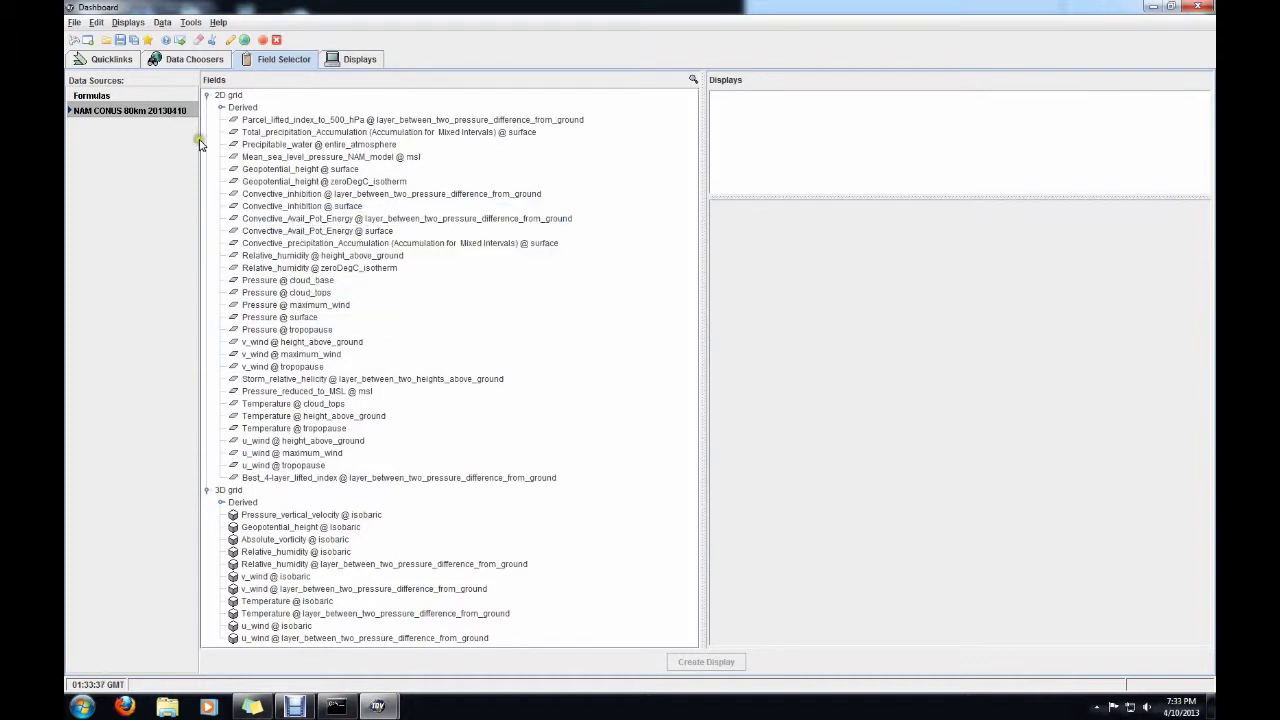
click(290, 392)
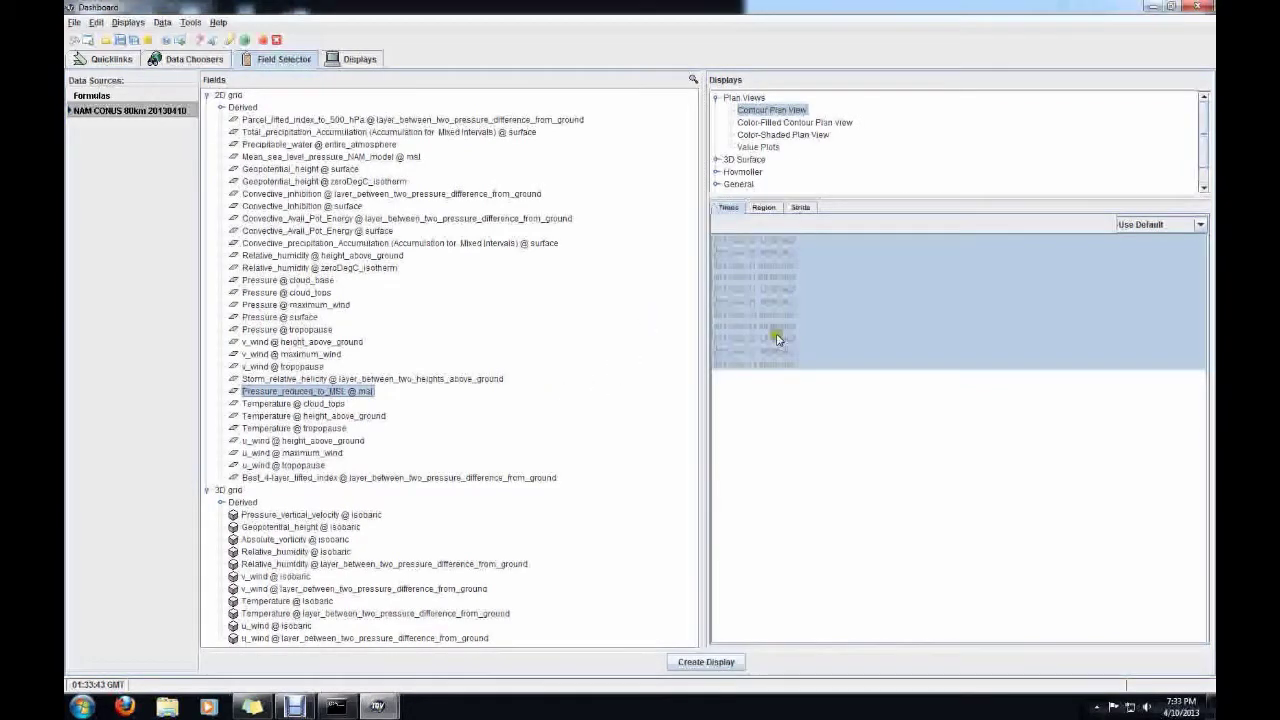
click(1200, 224)
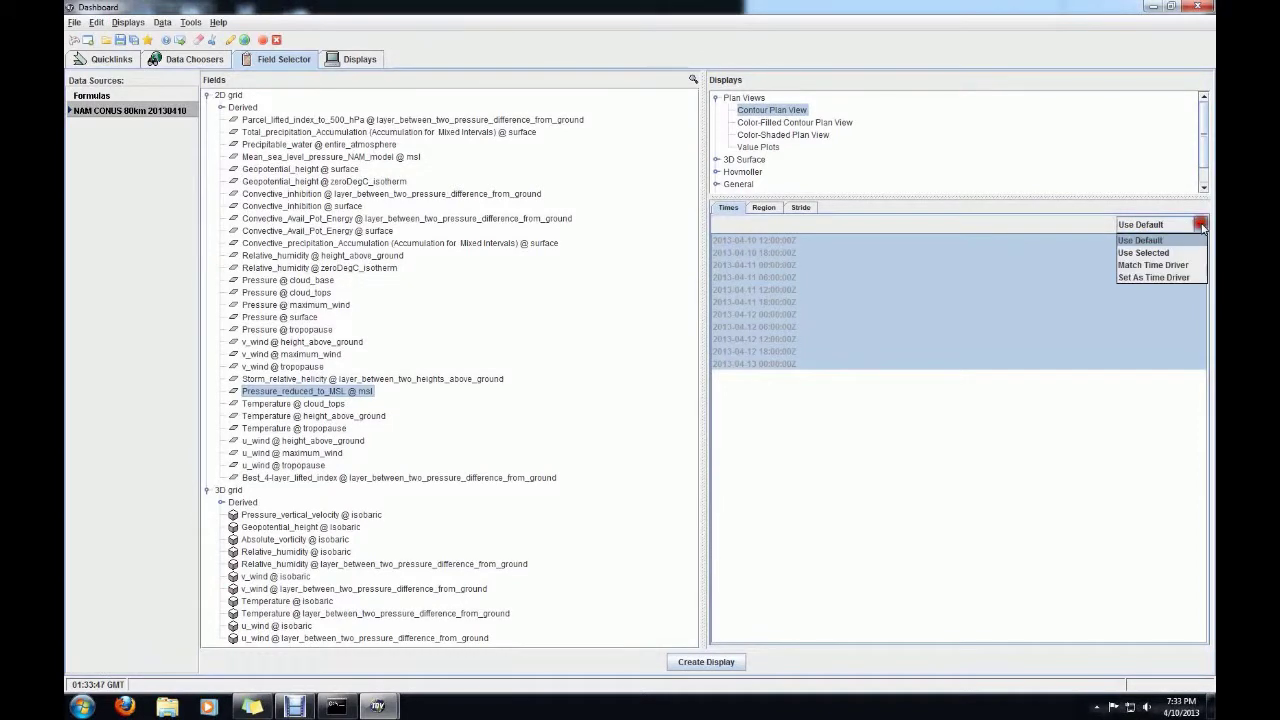
click(1150, 253)
click(758, 241)
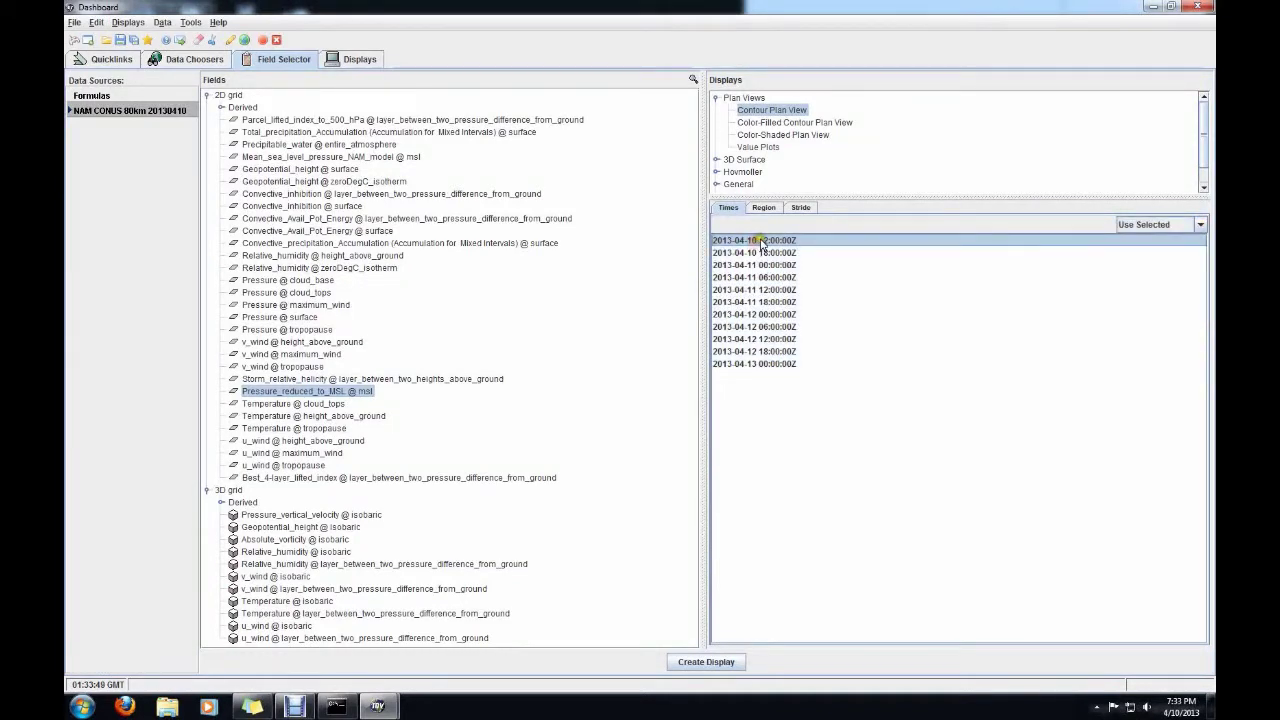
click(770, 254)
click(758, 240)
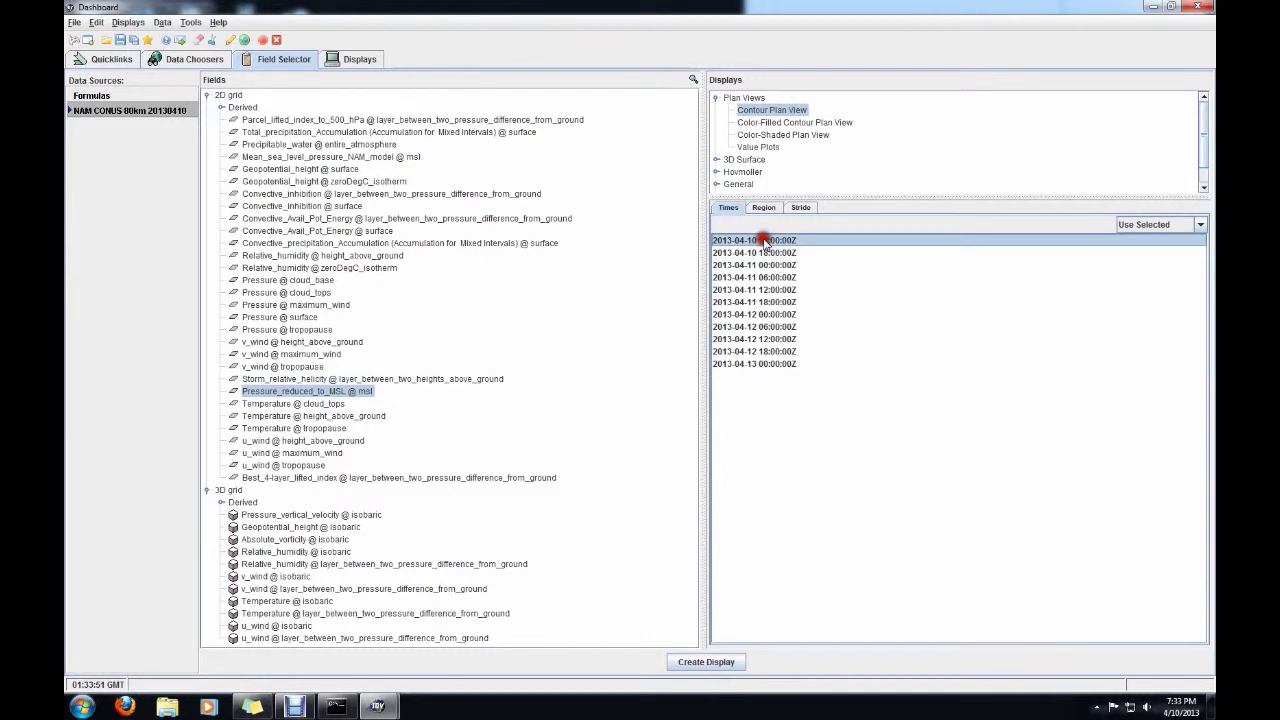
click(1200, 224)
click(1165, 241)
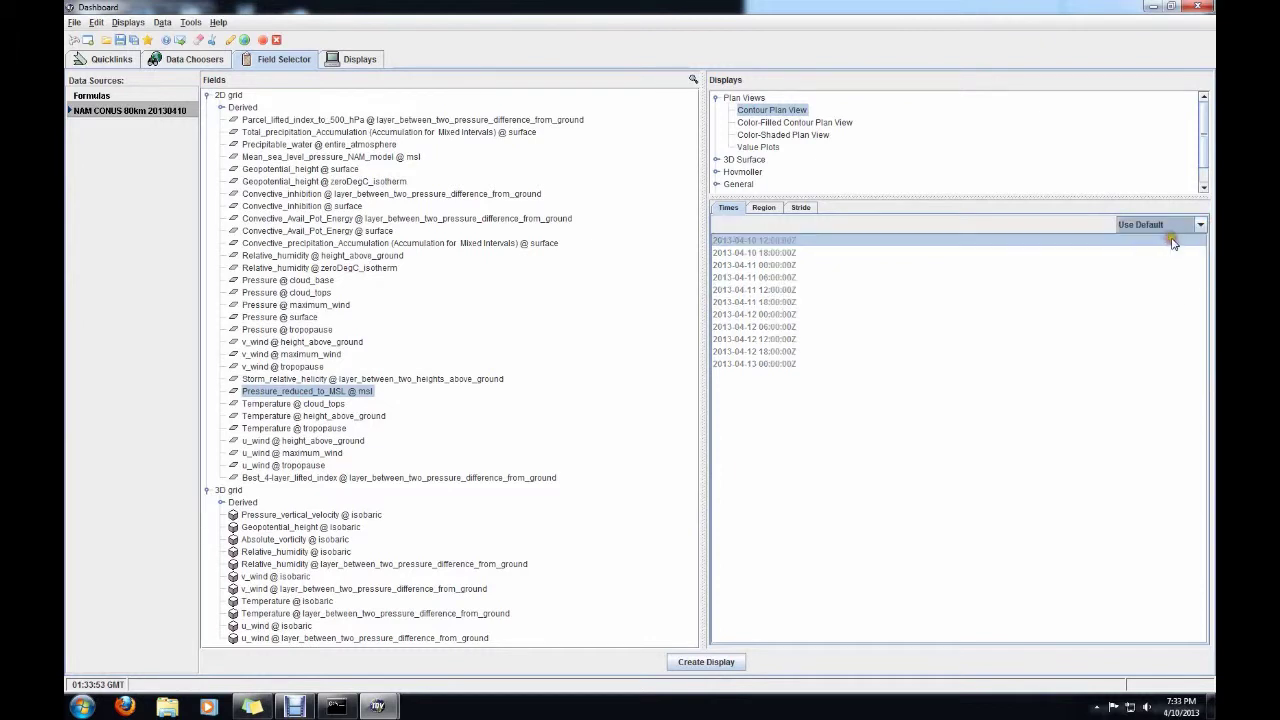
click(1200, 224)
click(1157, 251)
click(781, 242)
click(759, 223)
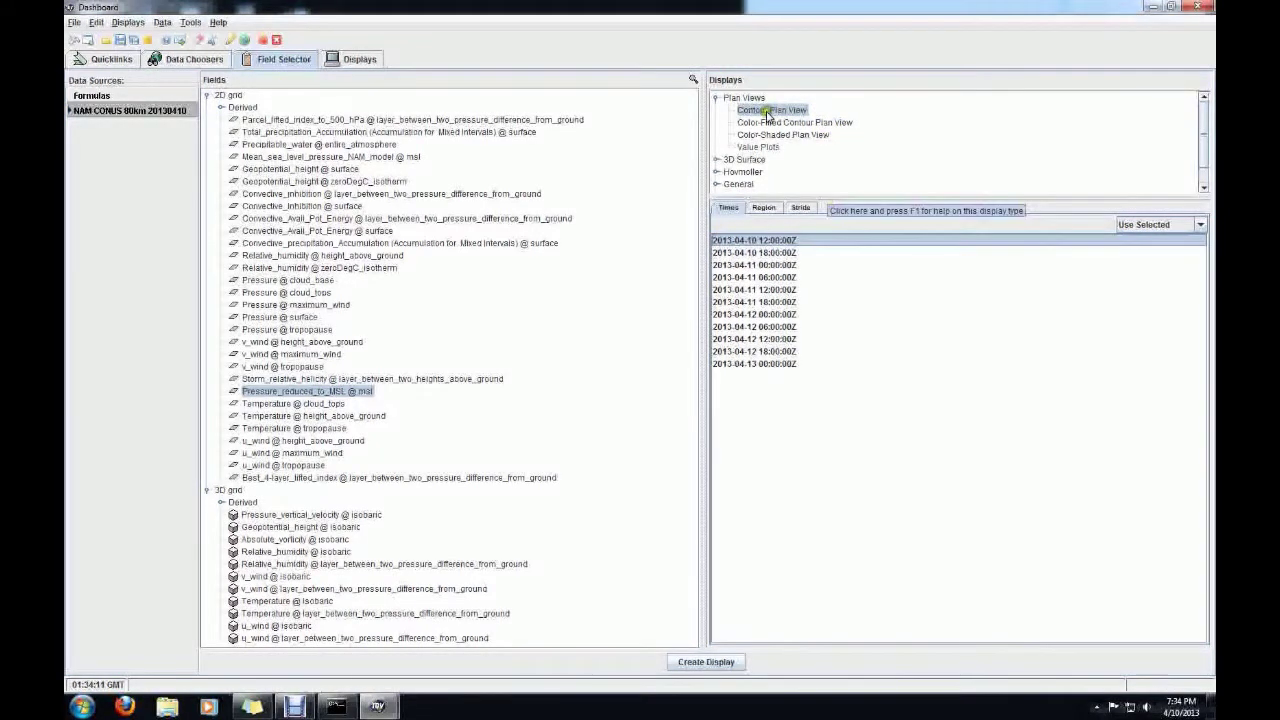
click(700, 662)
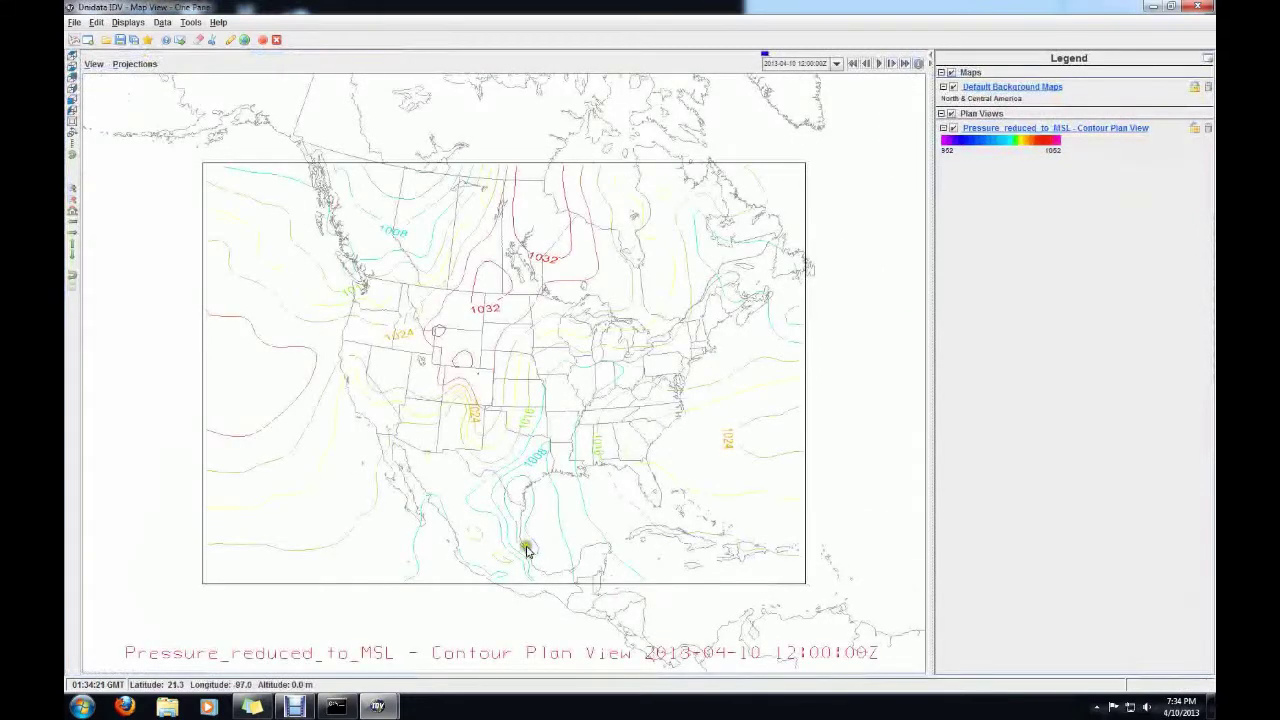
scroll(528, 545, down, 2)
scroll(528, 545, up, 3)
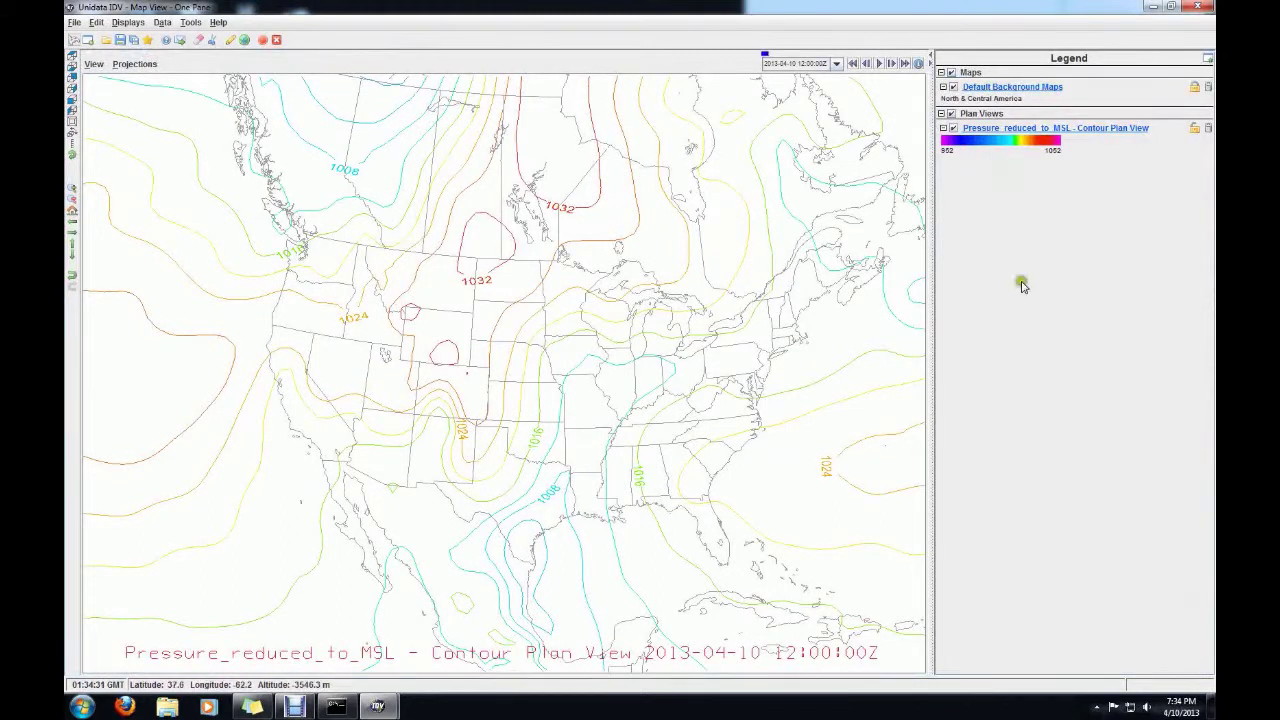
- Edit the color table of the sea-level pressure contours, filling the whole range from 952 to 1052 with near-black, and apply it
mouse_move(1005, 150)
right_click(1004, 146)
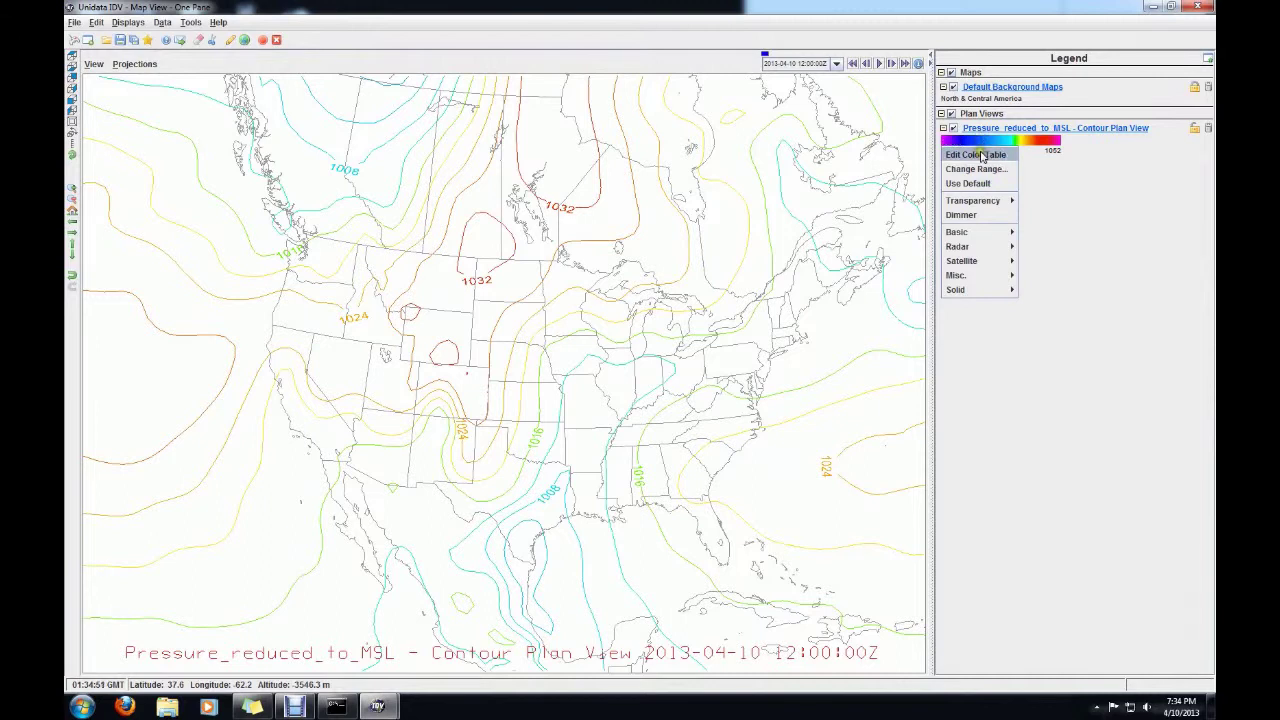
click(985, 156)
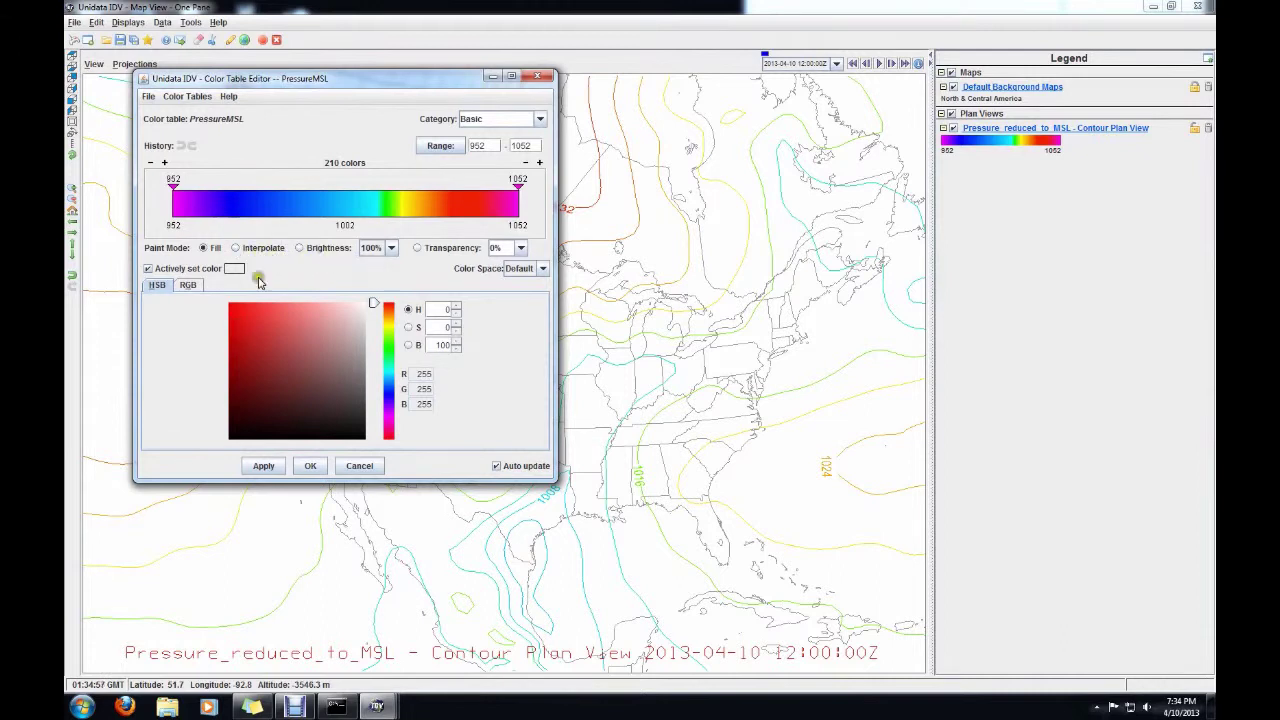
click(238, 436)
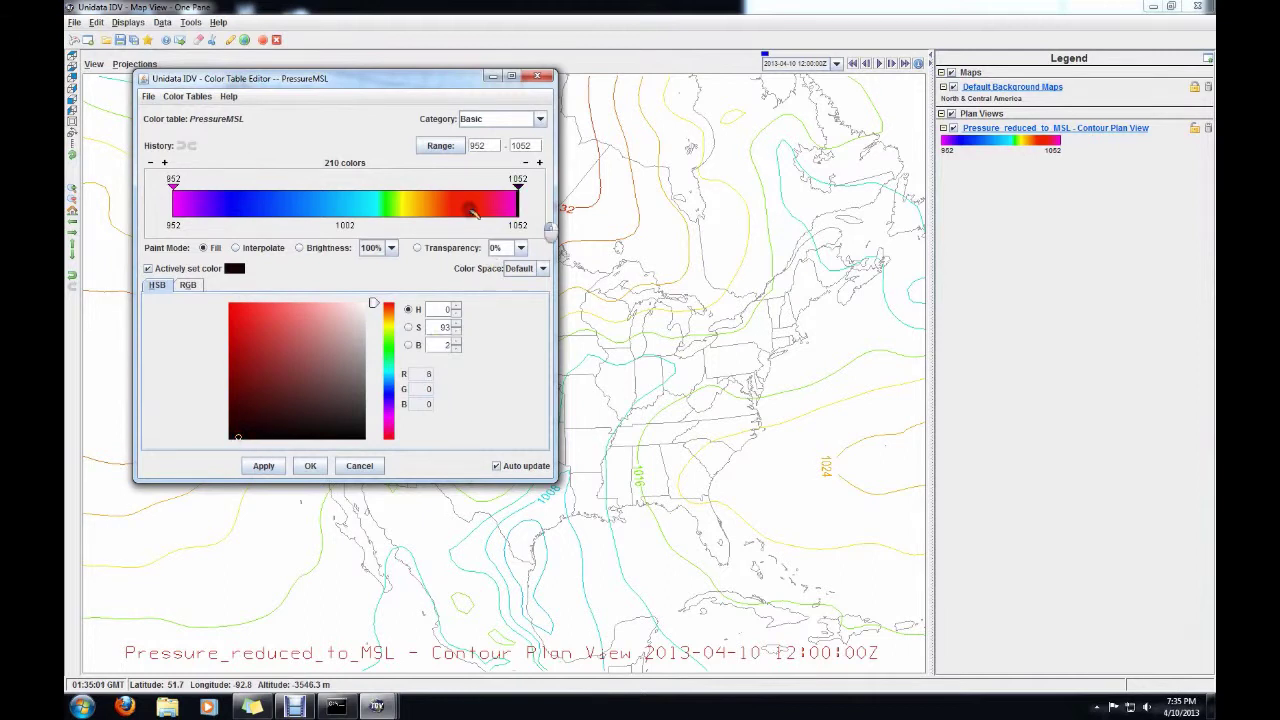
mouse_move(474, 211)
mouse_down()
mouse_move(524, 208)
mouse_move(149, 209)
mouse_up()
click(263, 468)
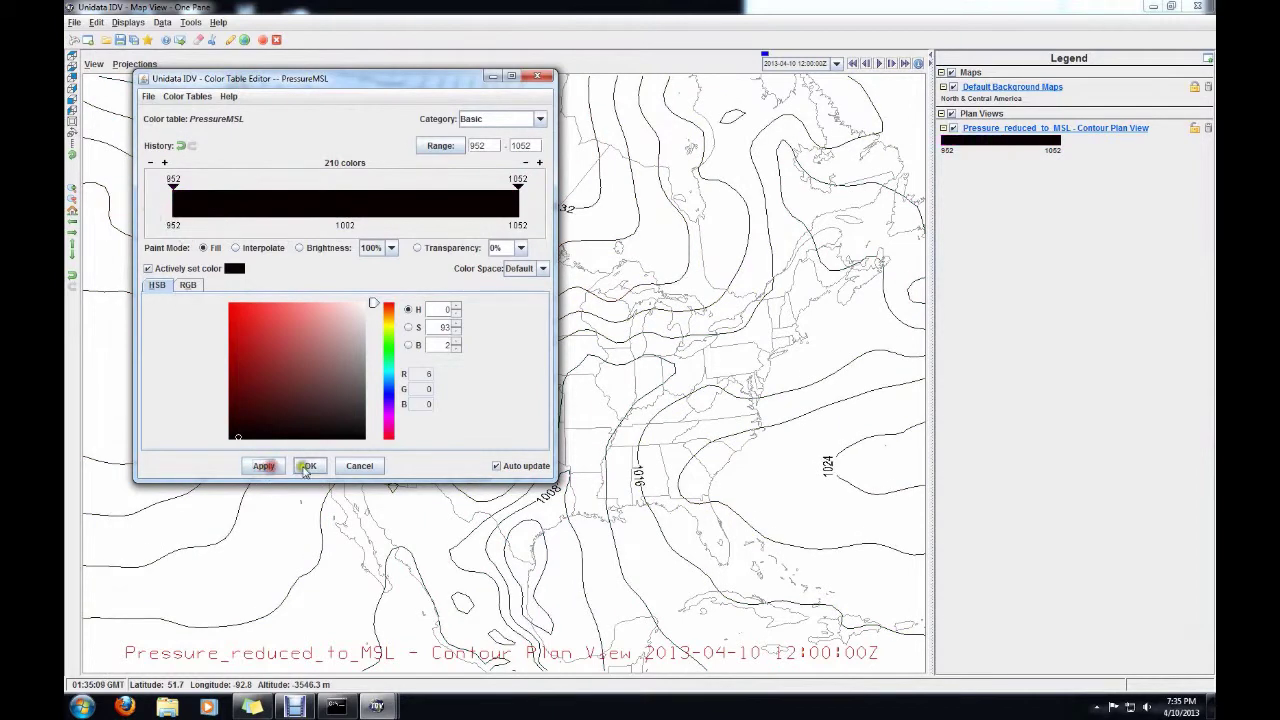
click(310, 466)
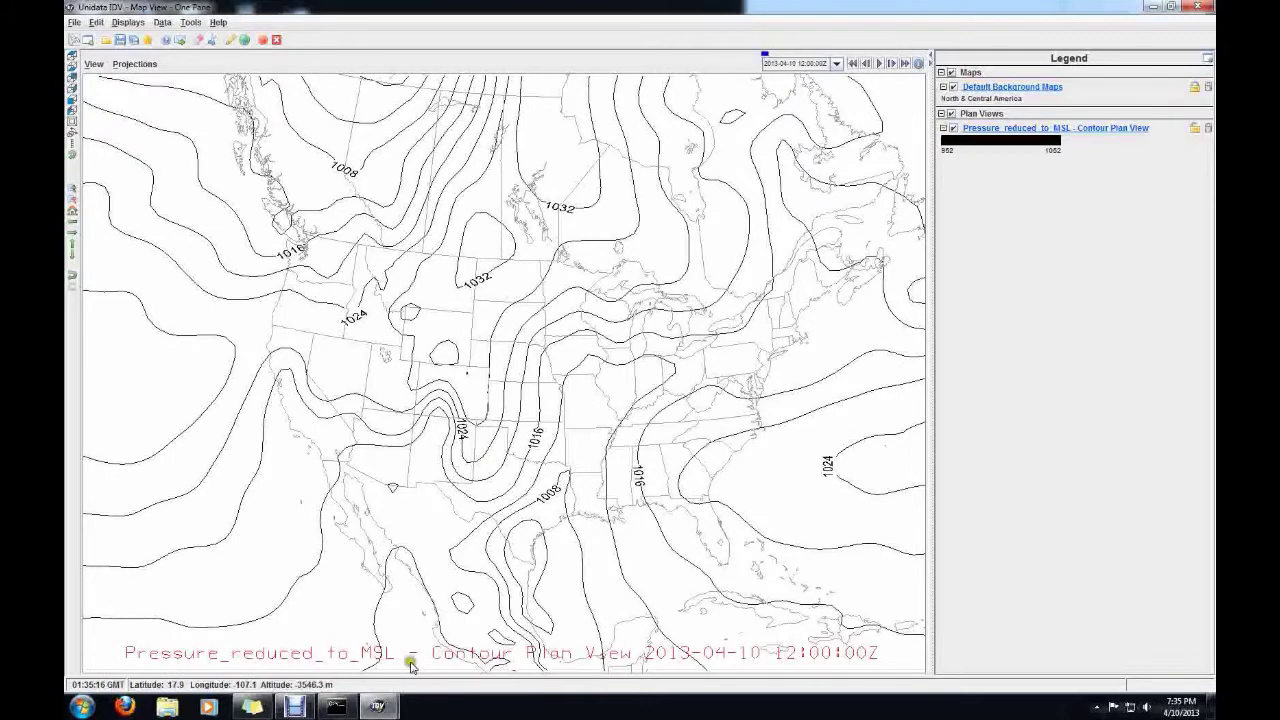
- Return to the Dashboard's field selection, expand the derived 3D grid fields and select the 3D field Geopotential_height @ isobaric
mouse_move(377, 706)
click(337, 591)
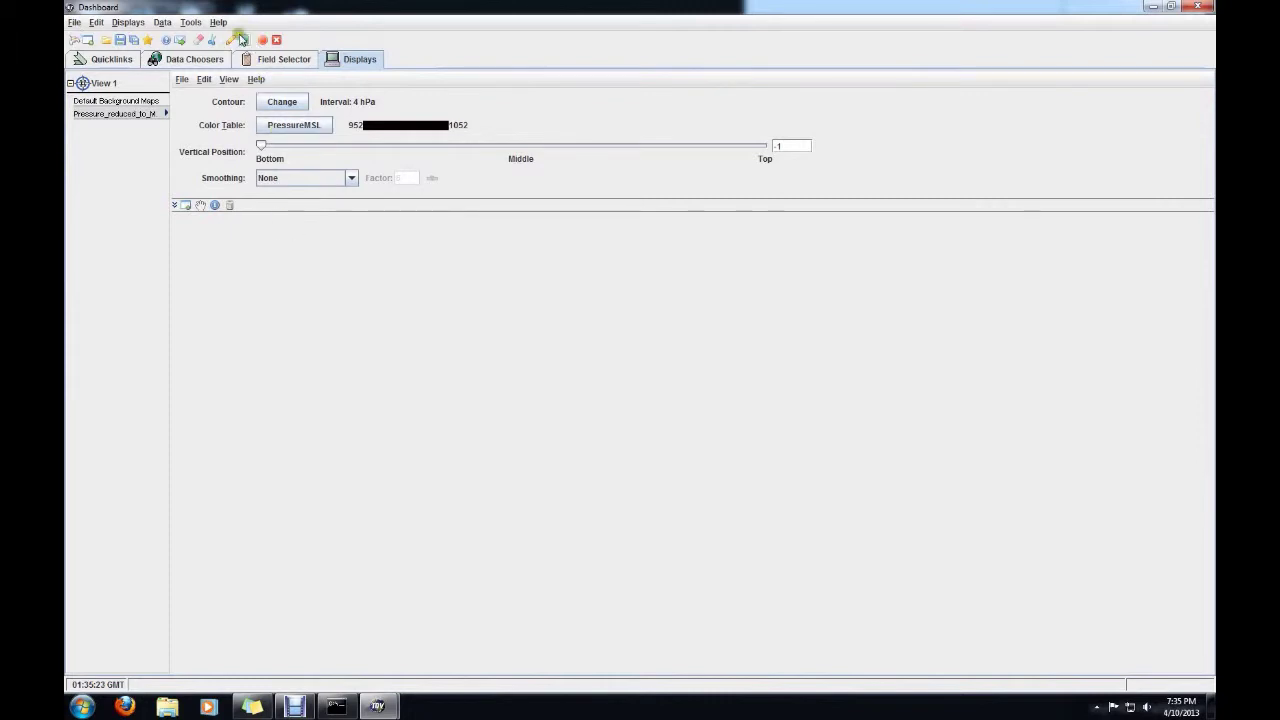
click(285, 61)
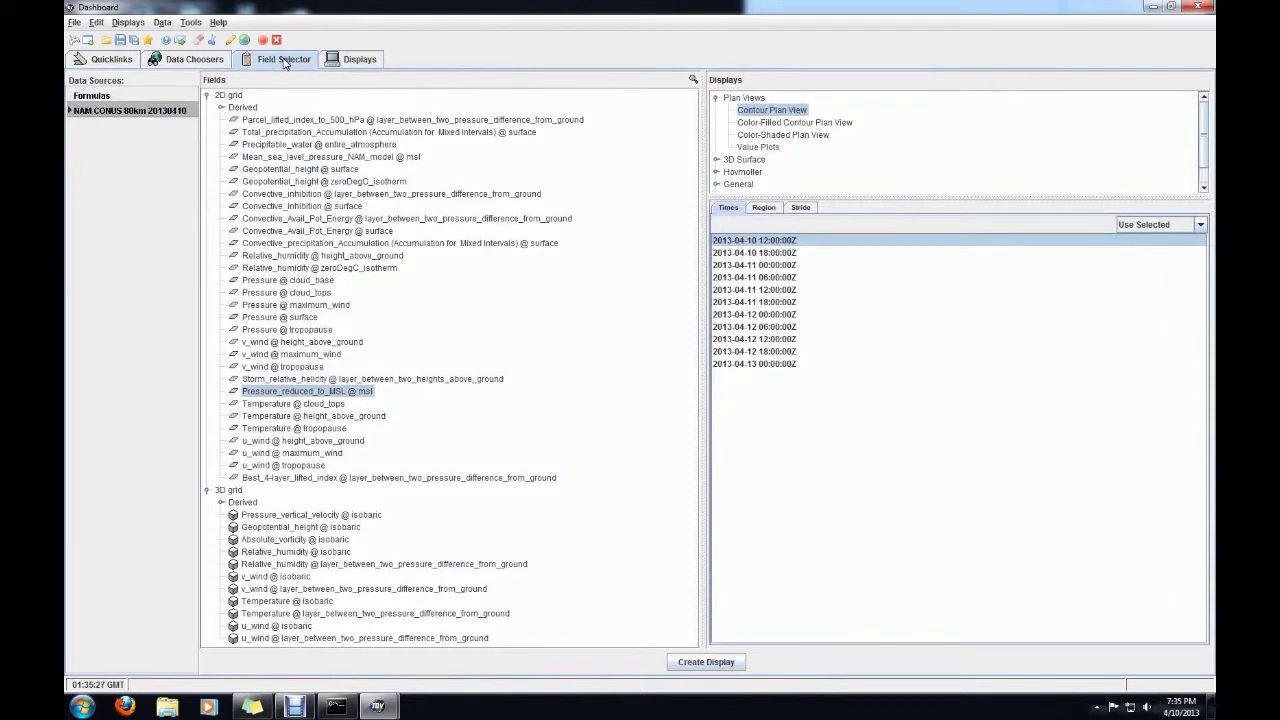
click(220, 503)
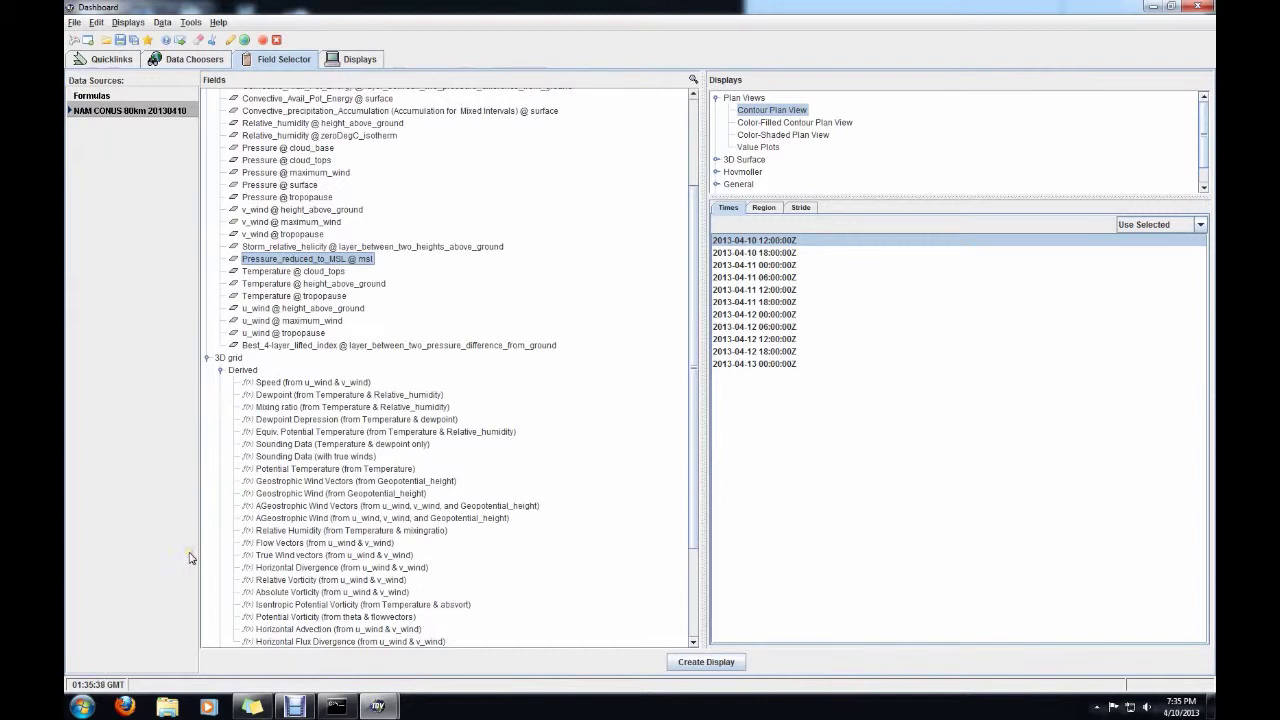
drag(697, 373, 689, 400)
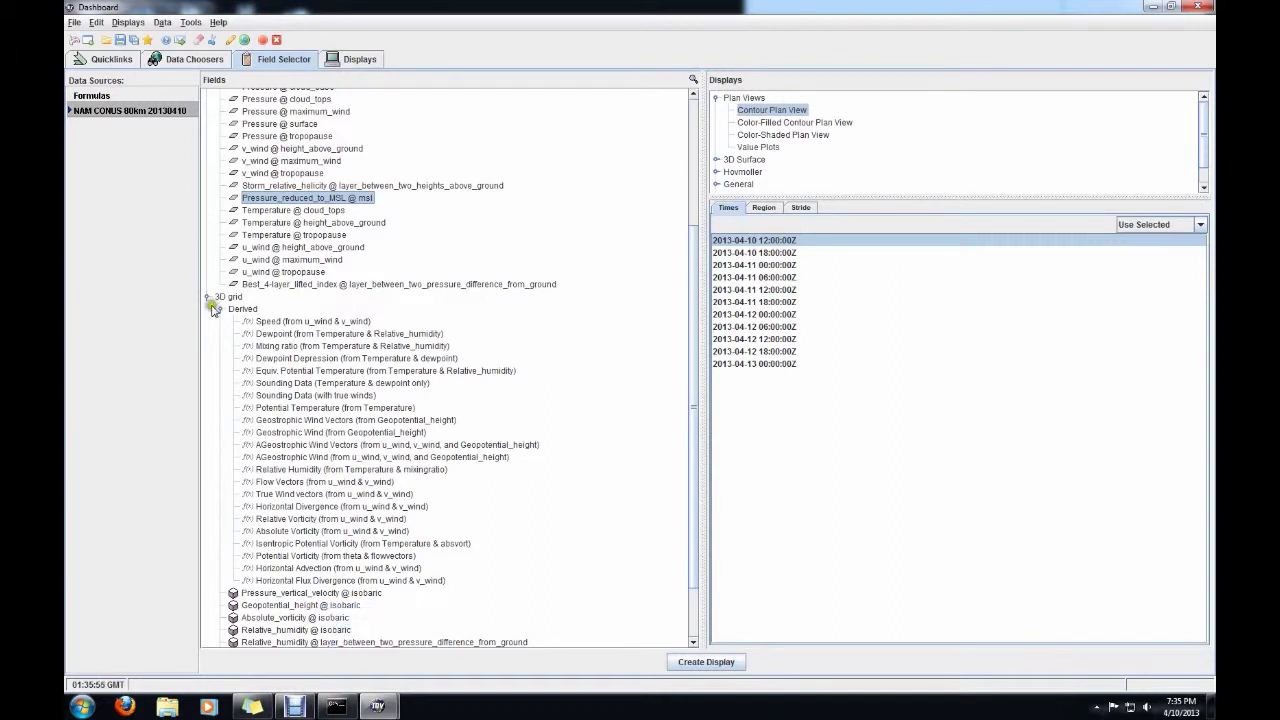
click(283, 606)
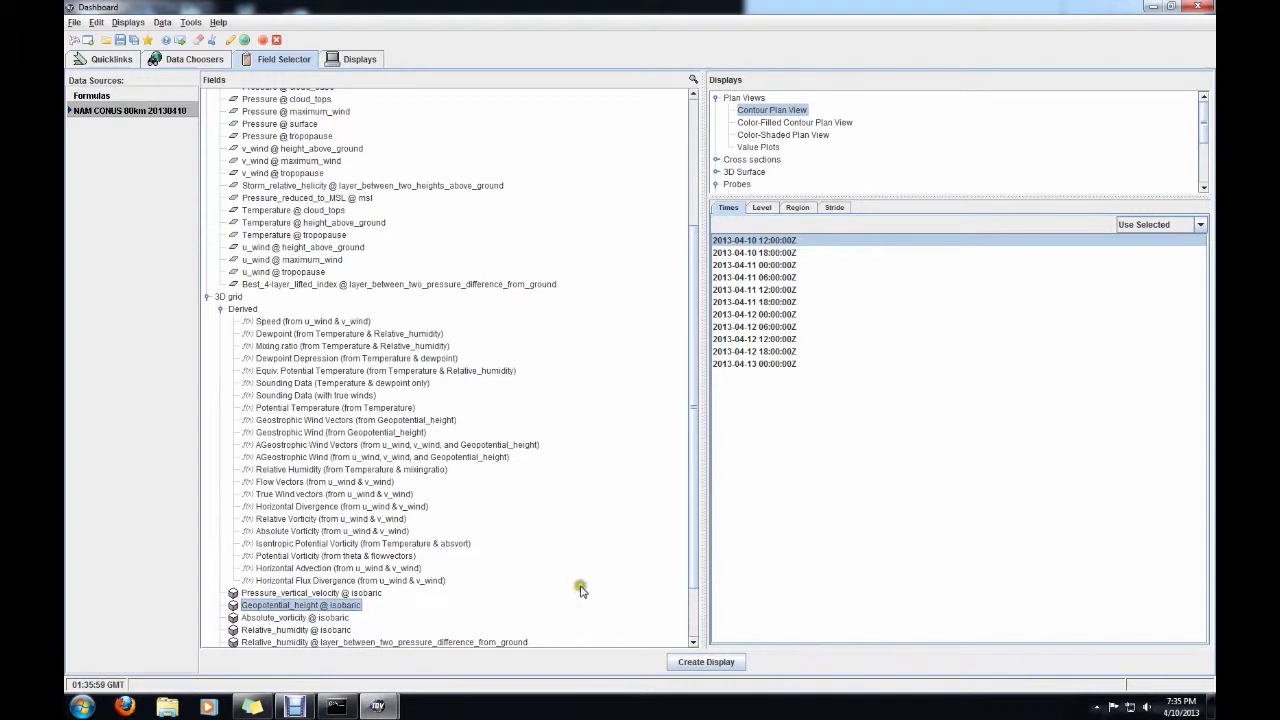
- Choose the 500 hPa level and create a Contour Plan View display of the geopotential height field
click(762, 208)
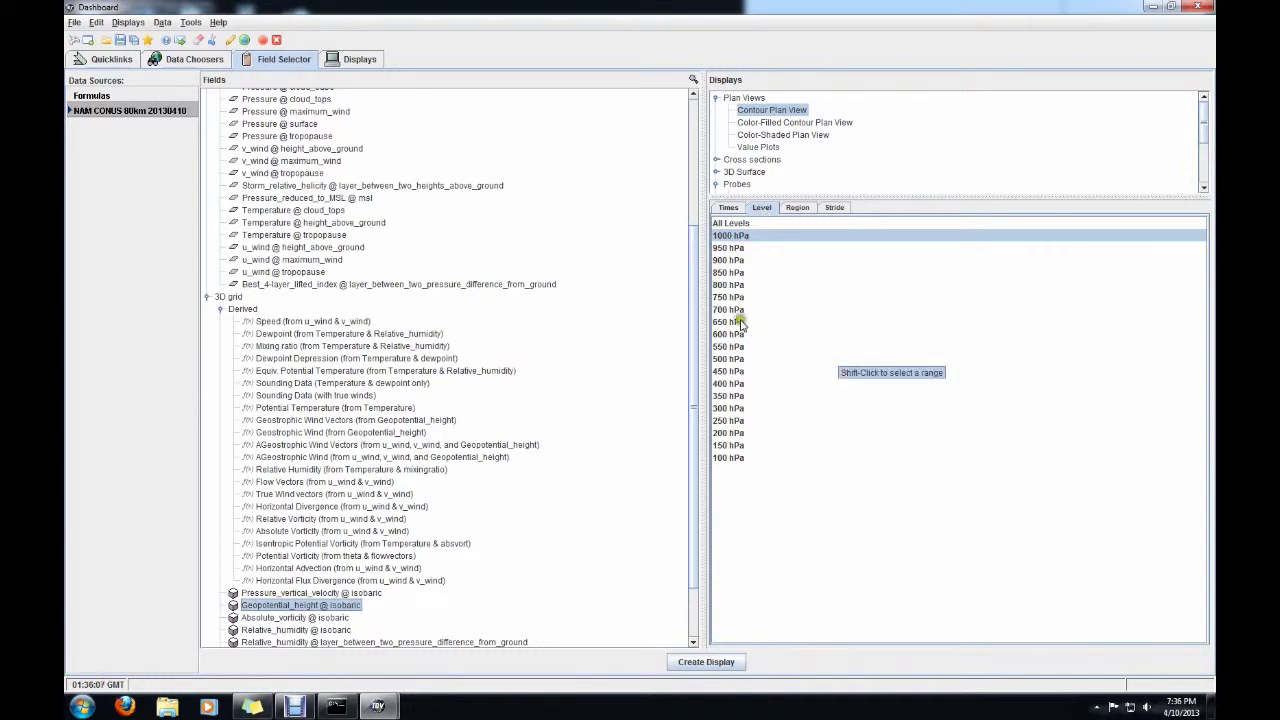
click(730, 360)
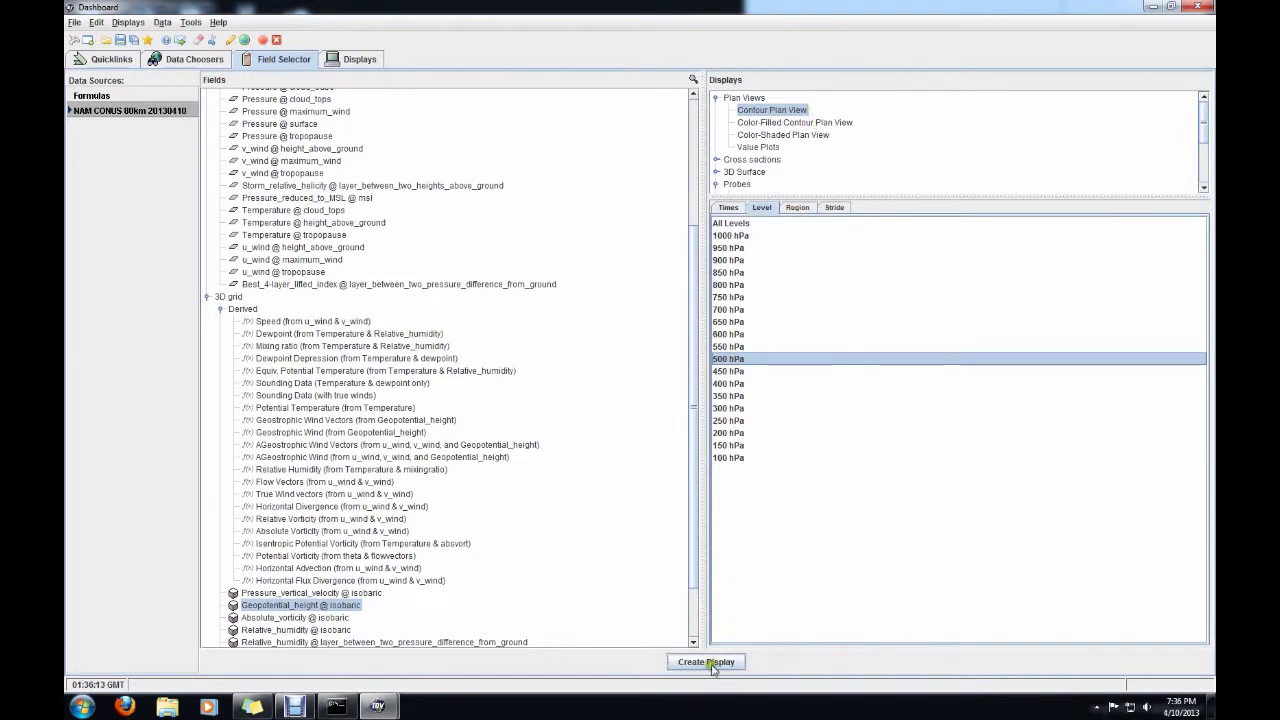
click(706, 662)
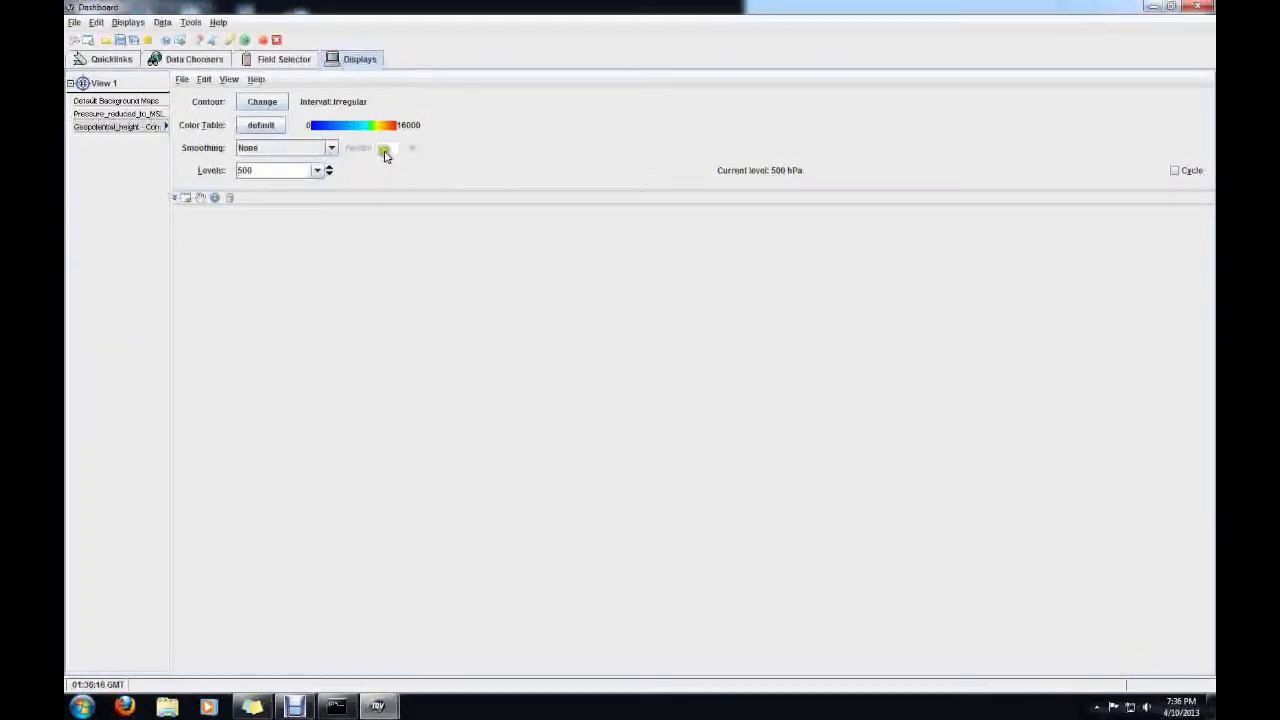
- Switch to the map view and hide the Pressure_reduced_to_MSL contour layer
mouse_move(377, 704)
click(410, 580)
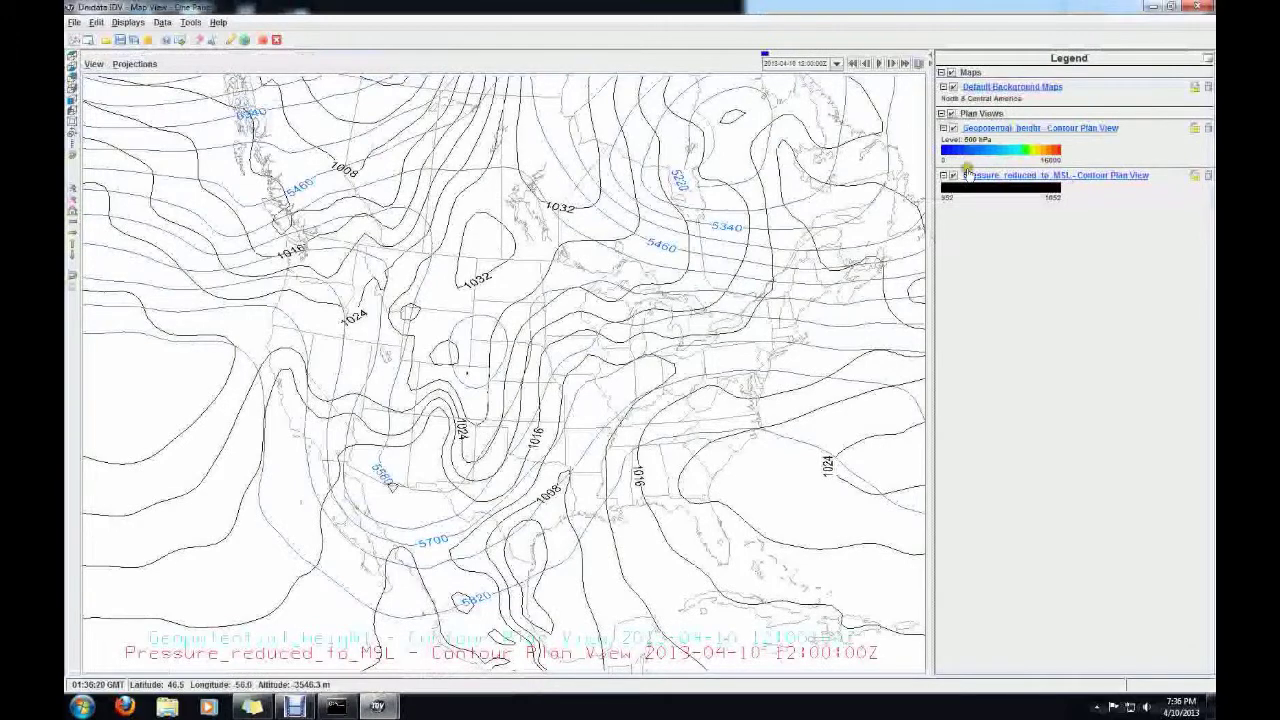
click(953, 176)
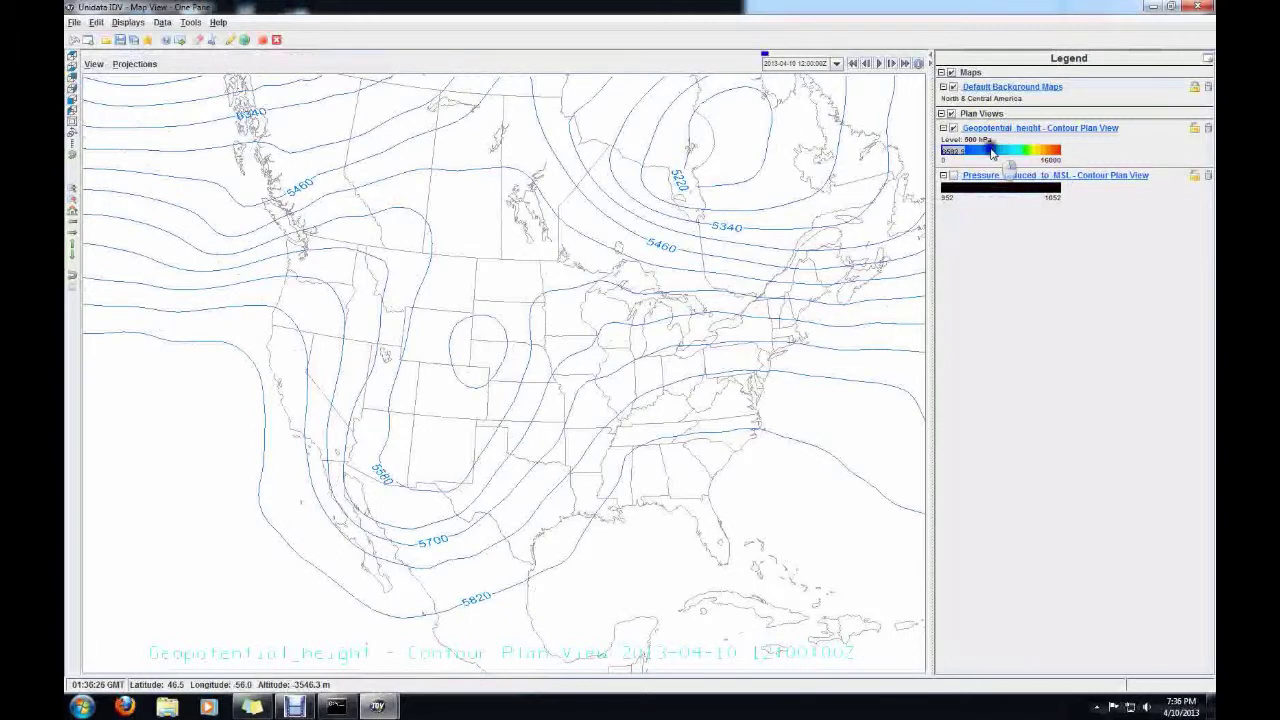
- Edit the color table of the 500 hPa geopotential height contours, filling the whole 0 to 16000 range with near-black
click(991, 151)
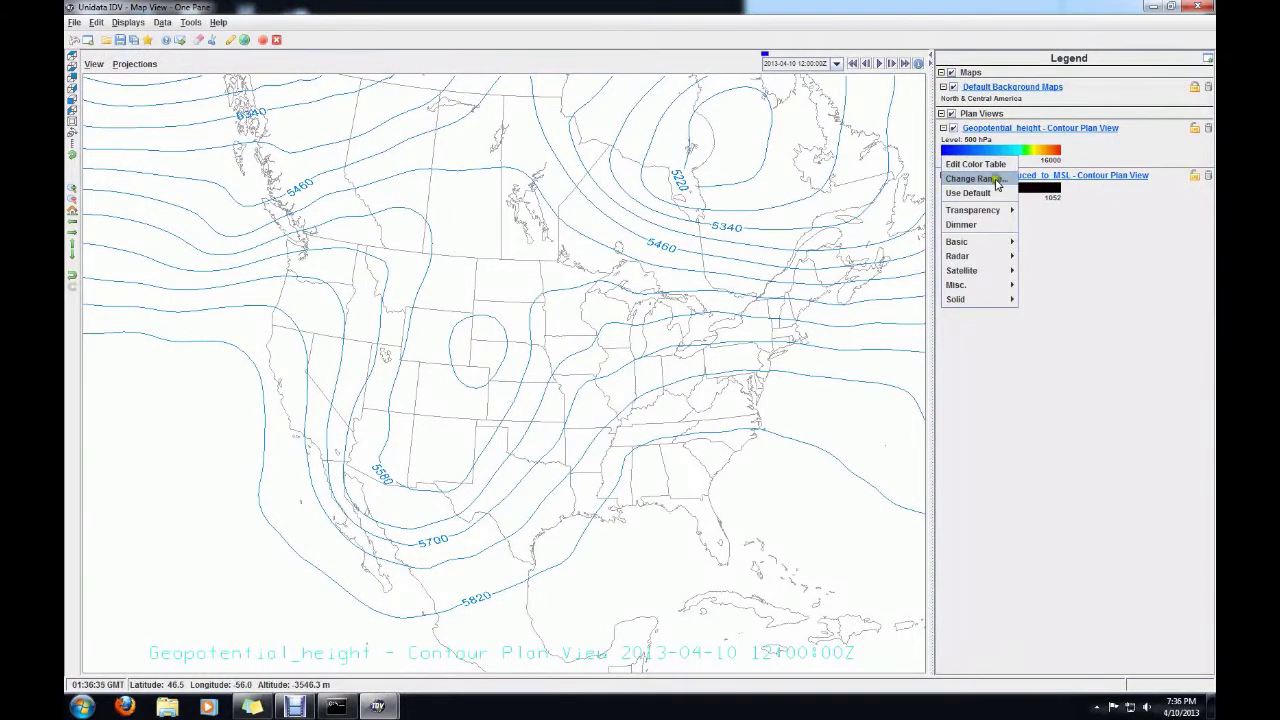
click(990, 163)
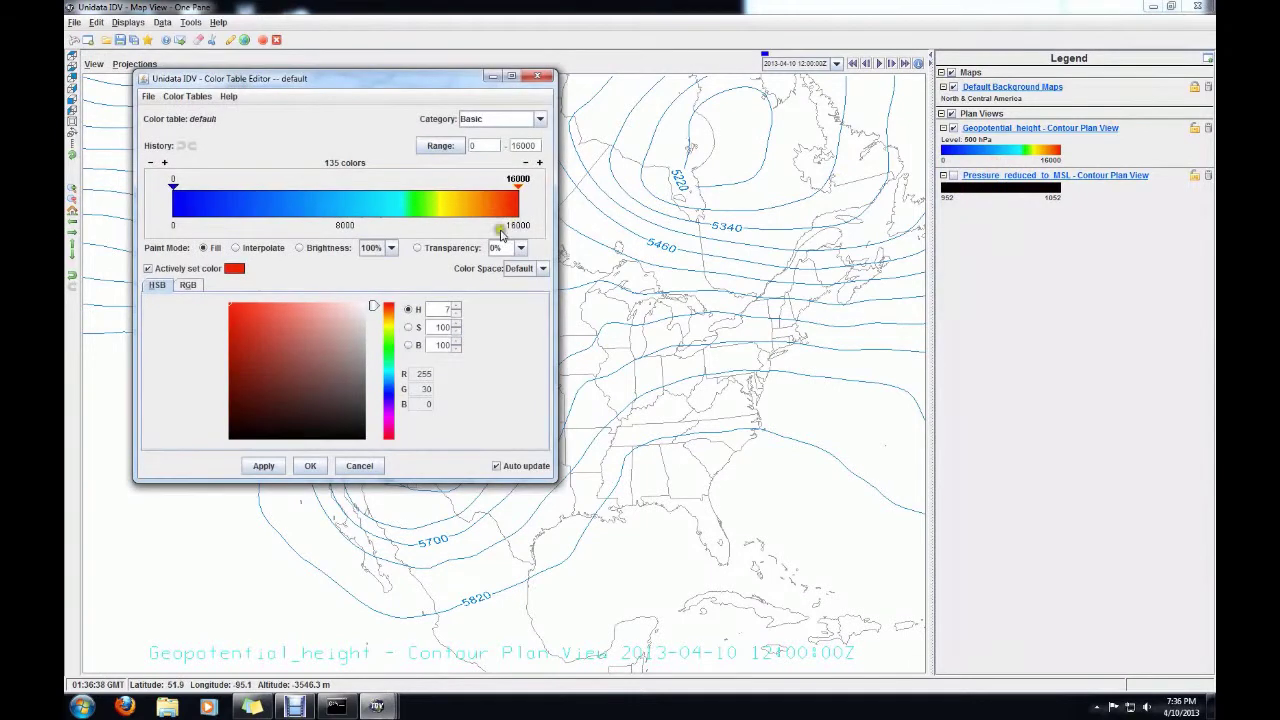
click(237, 430)
drag(525, 205, 160, 207)
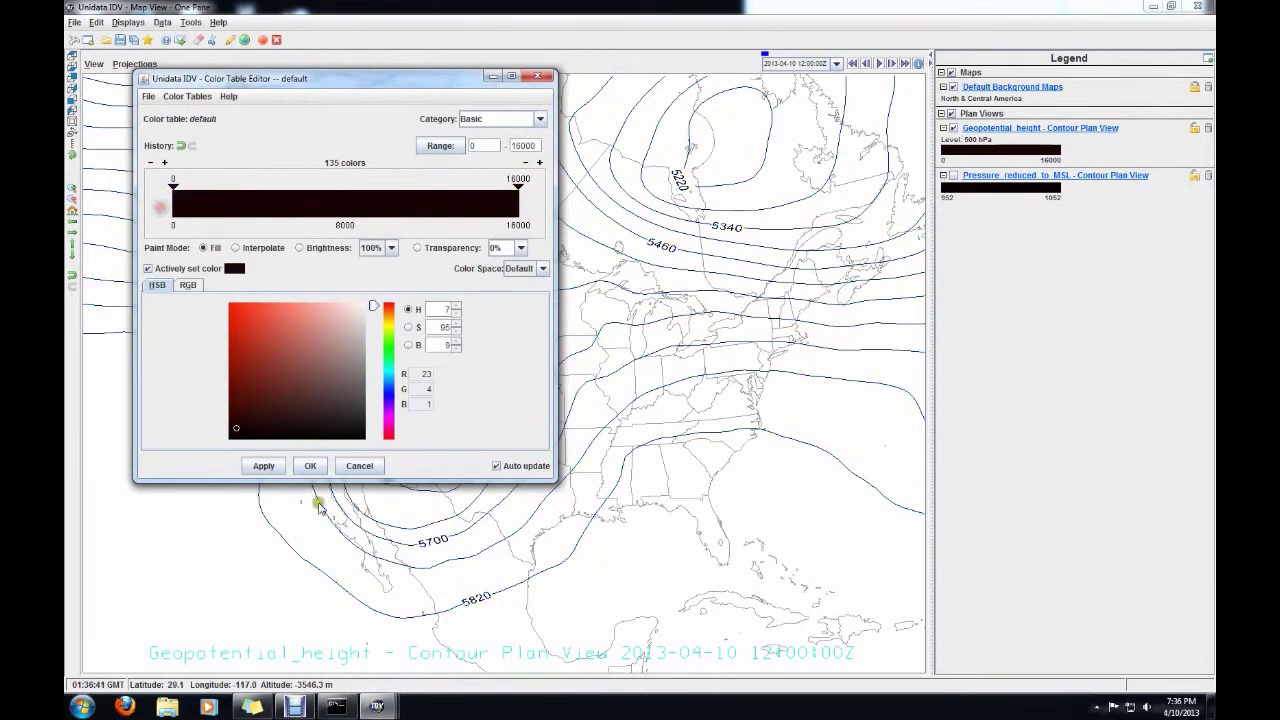
click(310, 465)
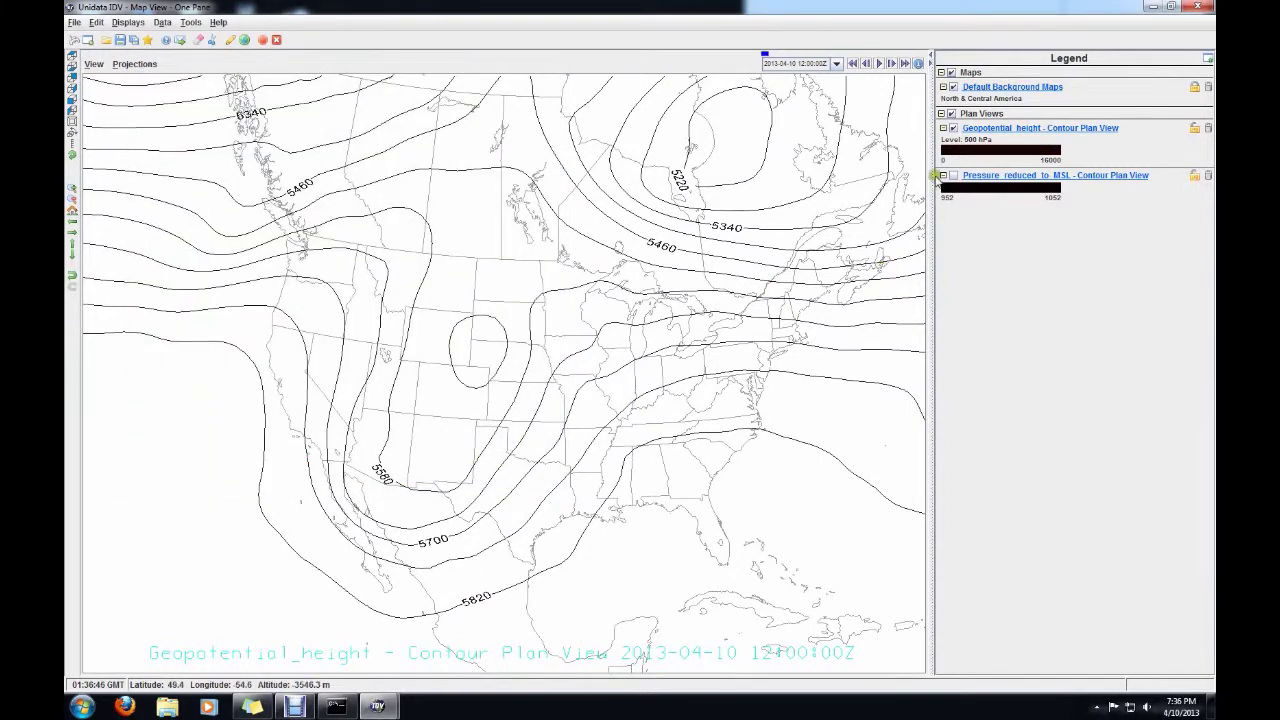
- Show the sea-level pressure contours briefly, and hide both the pressure and geopotential height layers
click(953, 175)
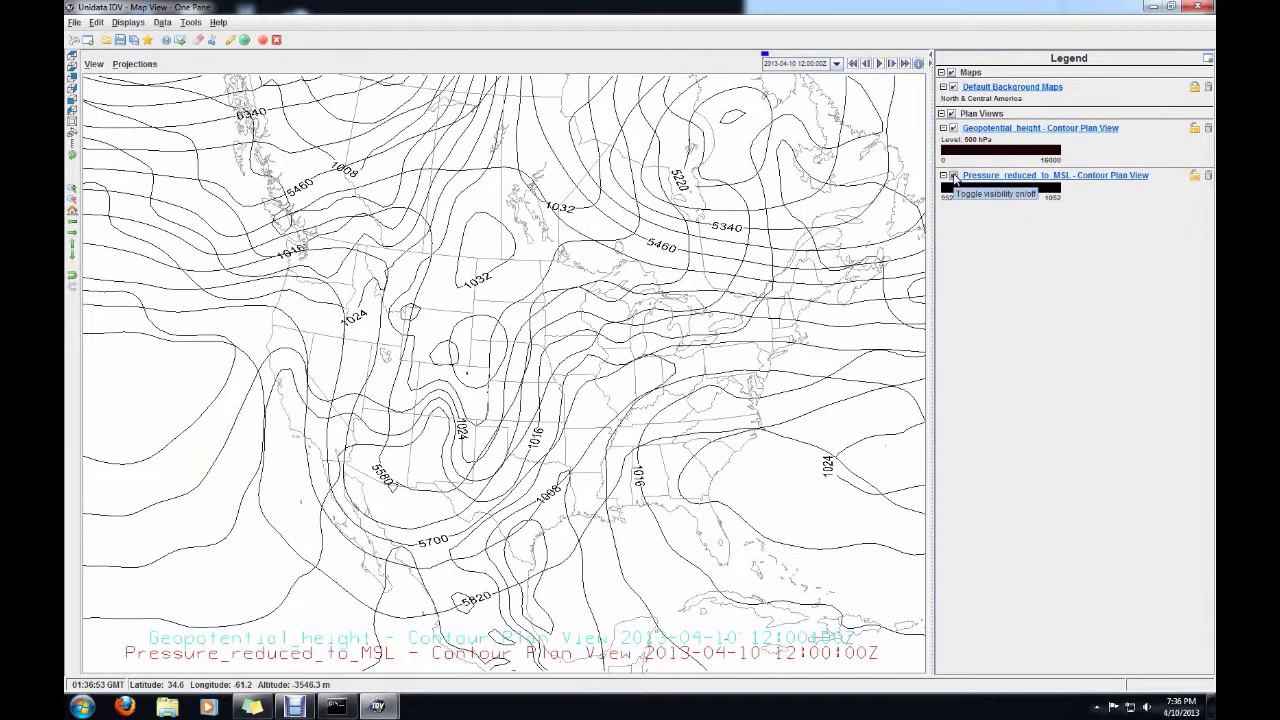
click(953, 176)
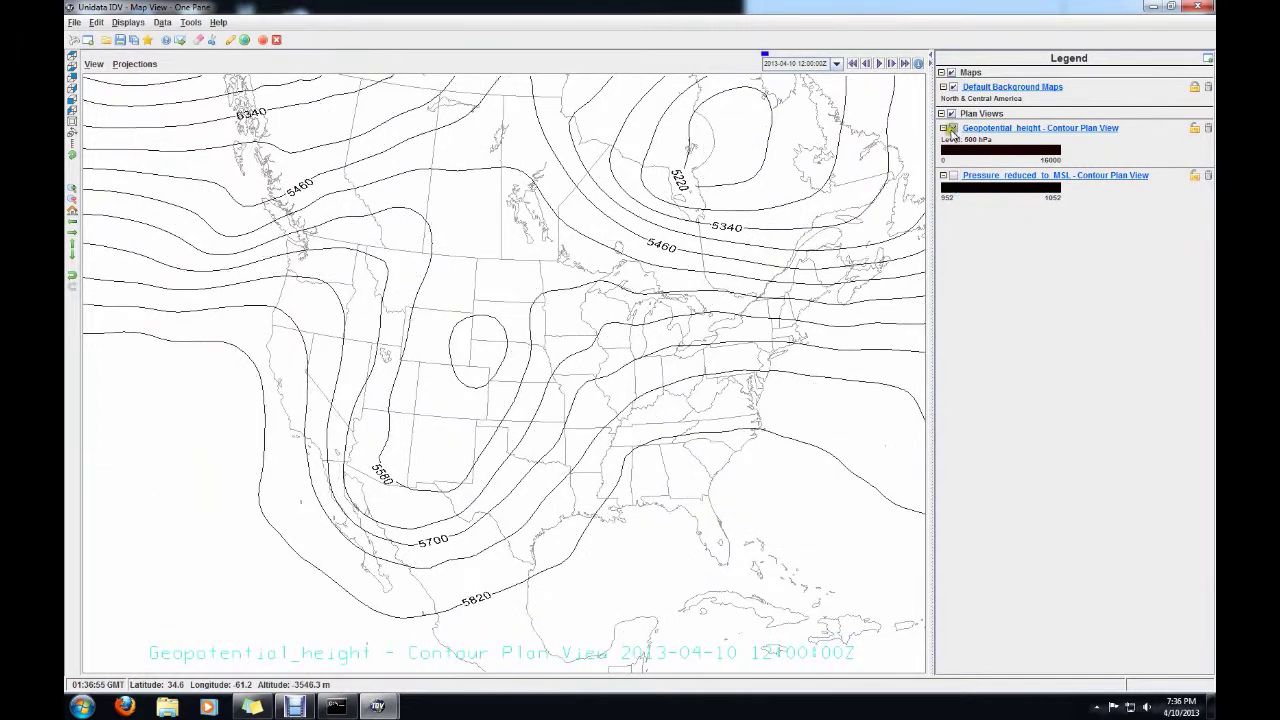
click(953, 129)
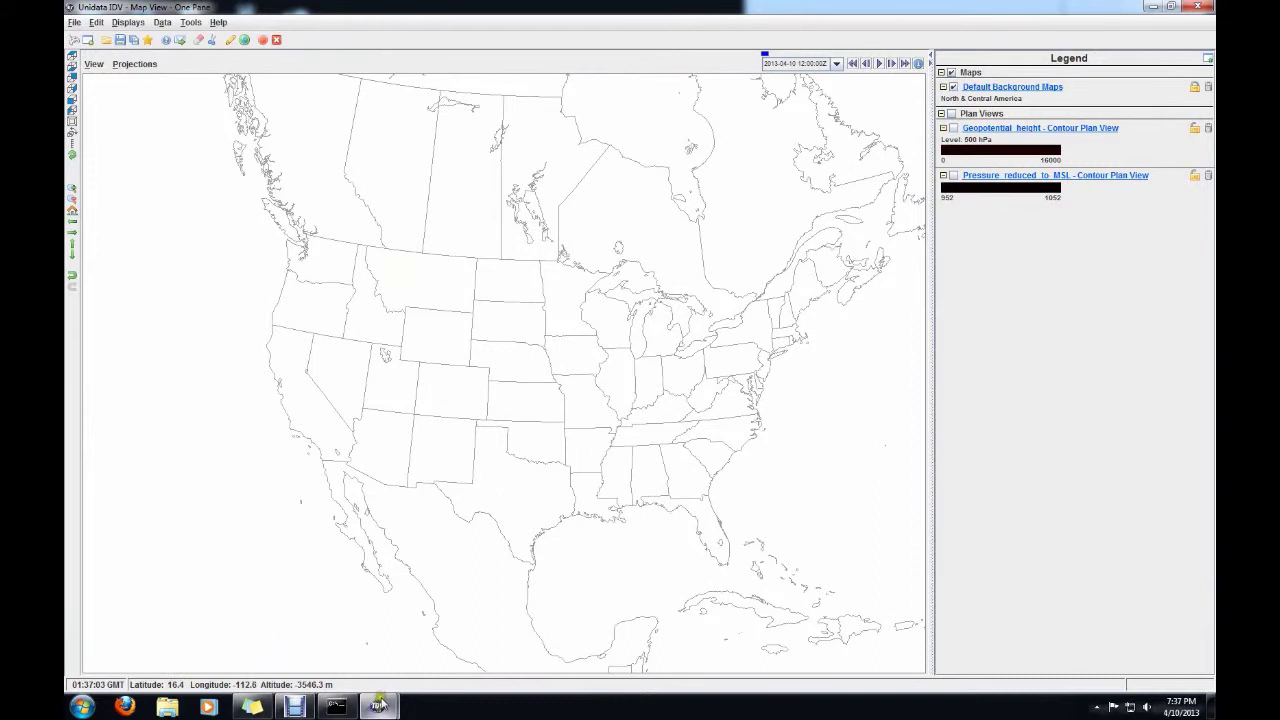
- Return to the Dashboard's field selection and select the 3D field Temperature @ isobaric
mouse_move(370, 700)
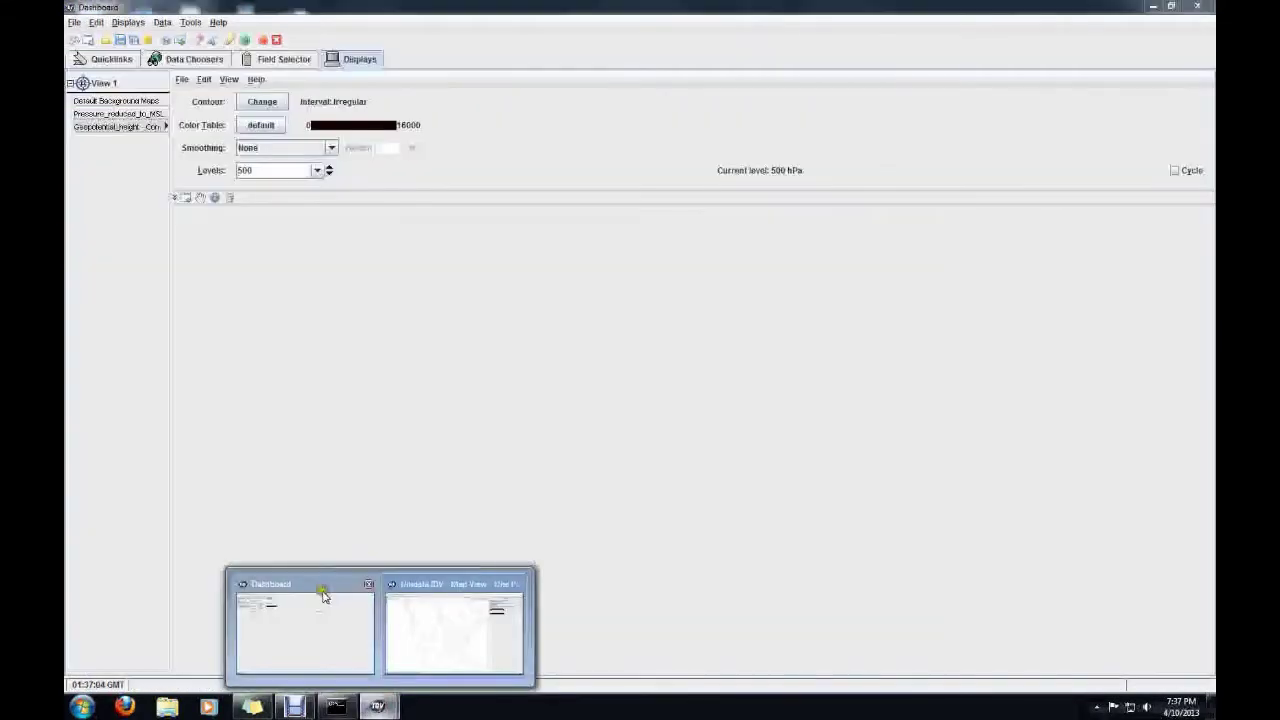
click(323, 595)
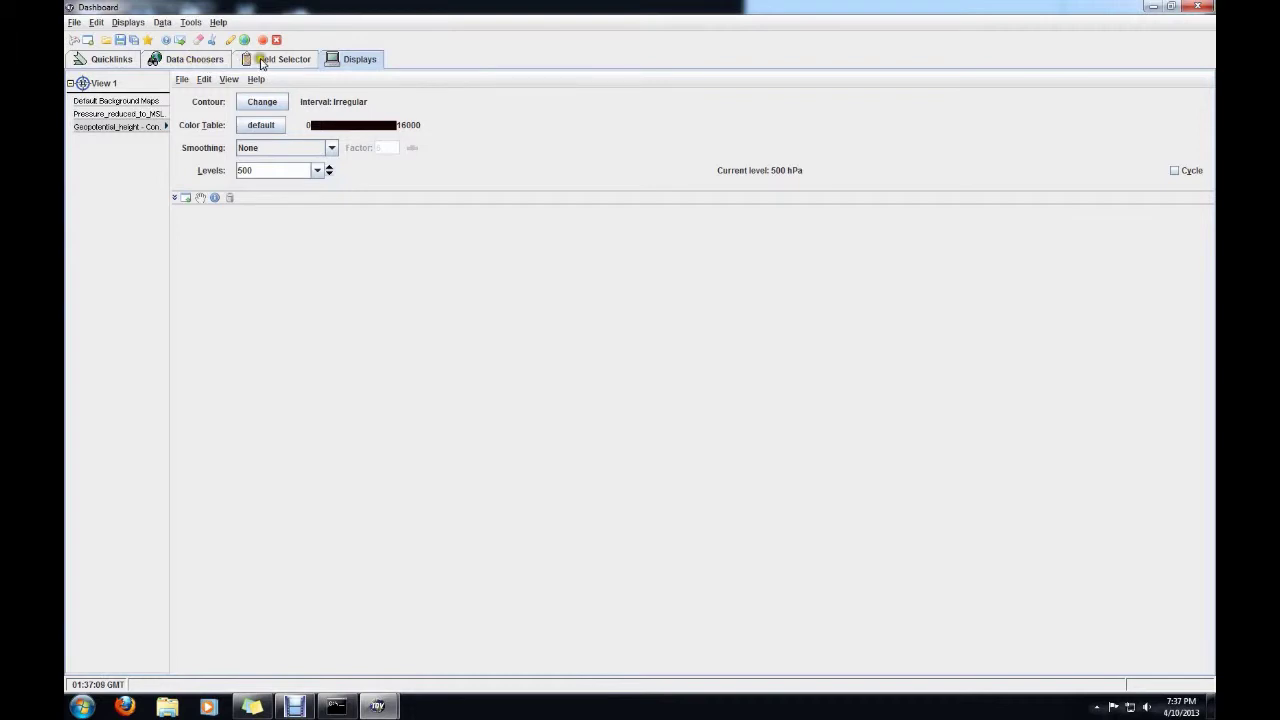
click(261, 62)
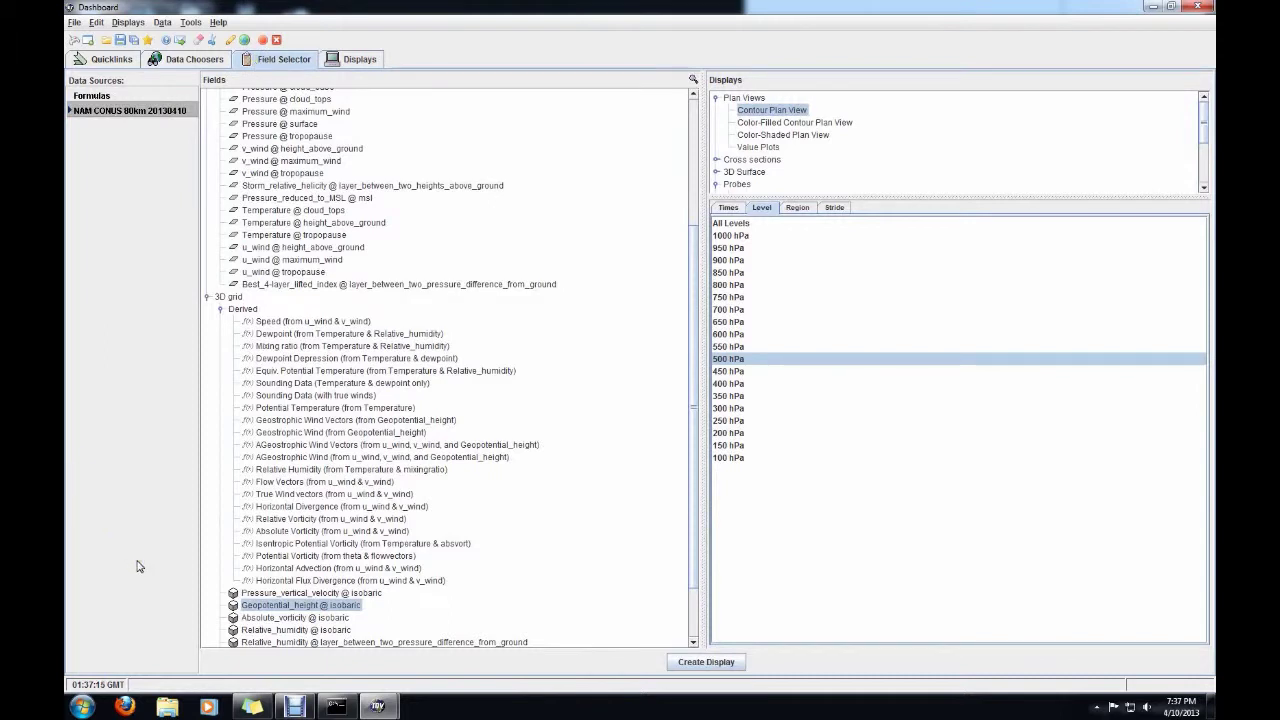
drag(692, 366, 692, 420)
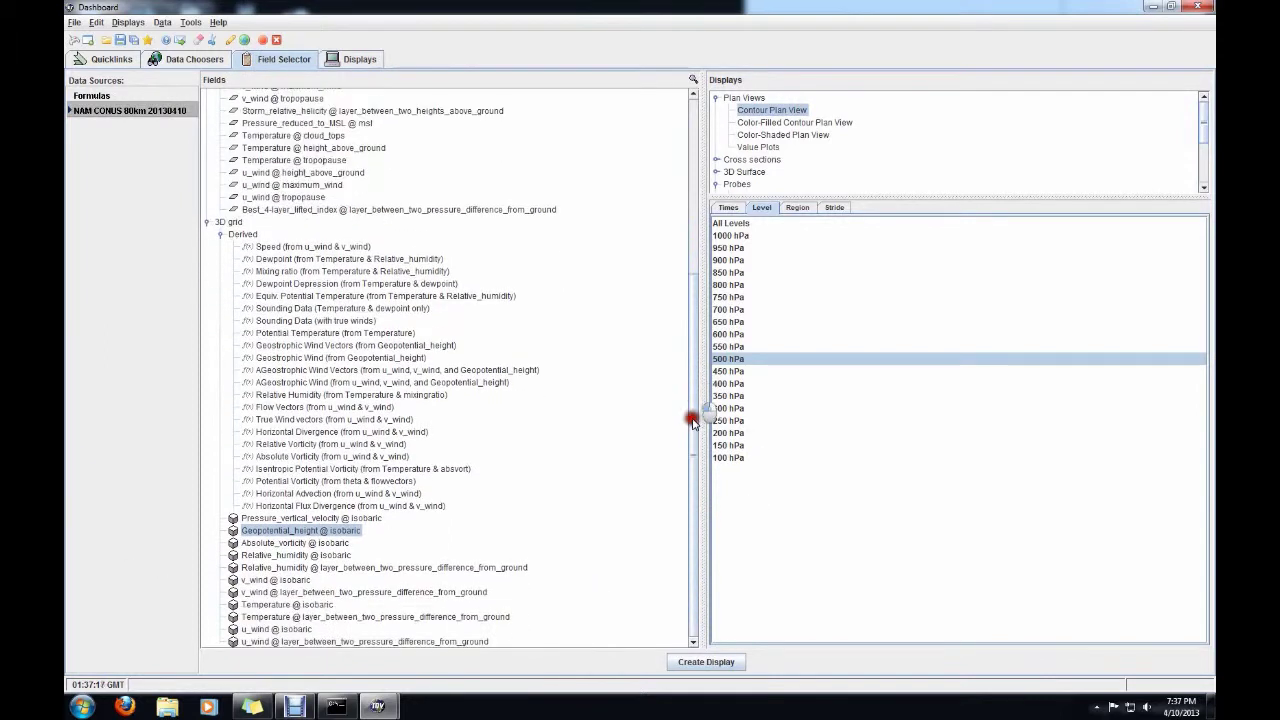
click(306, 606)
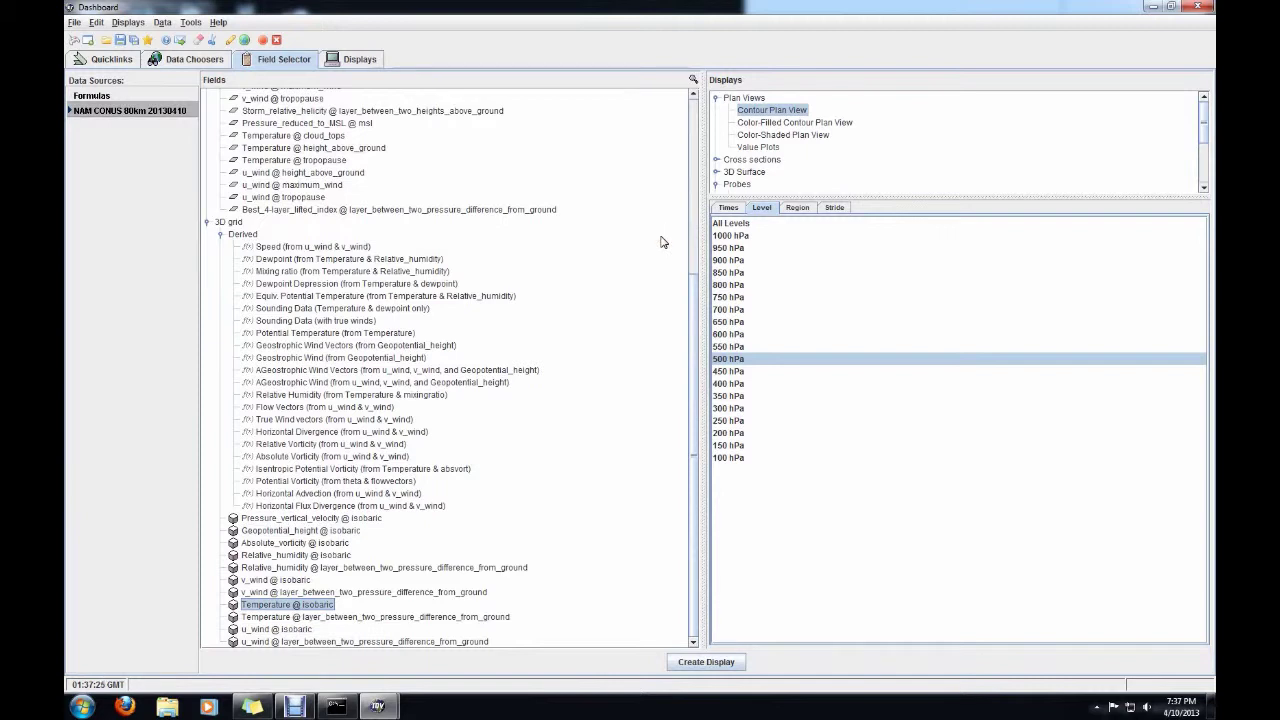
click(725, 274)
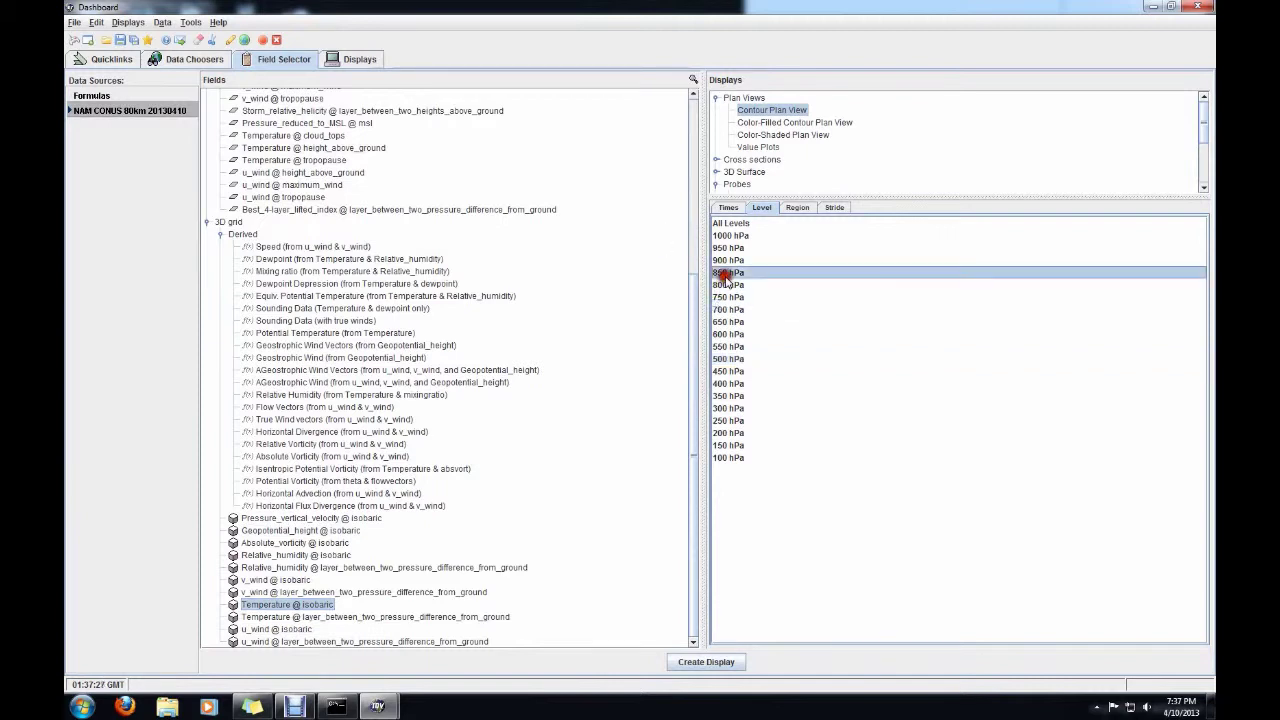
click(728, 210)
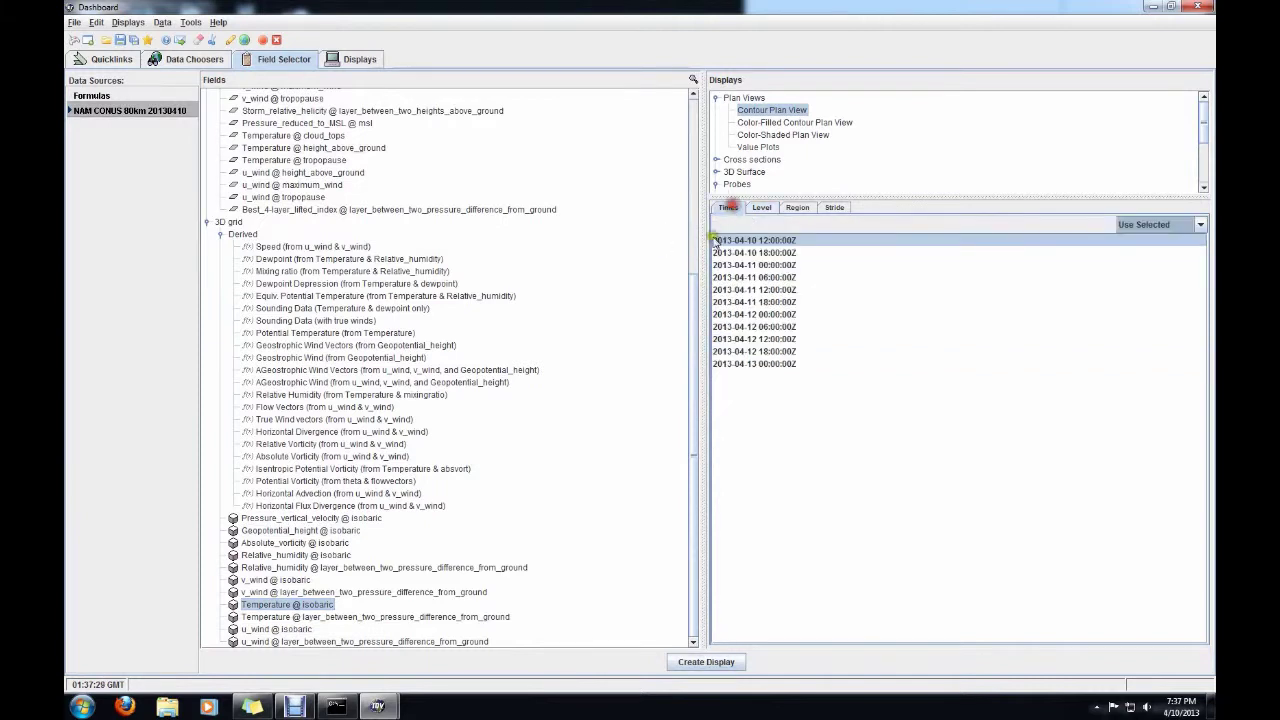
click(765, 123)
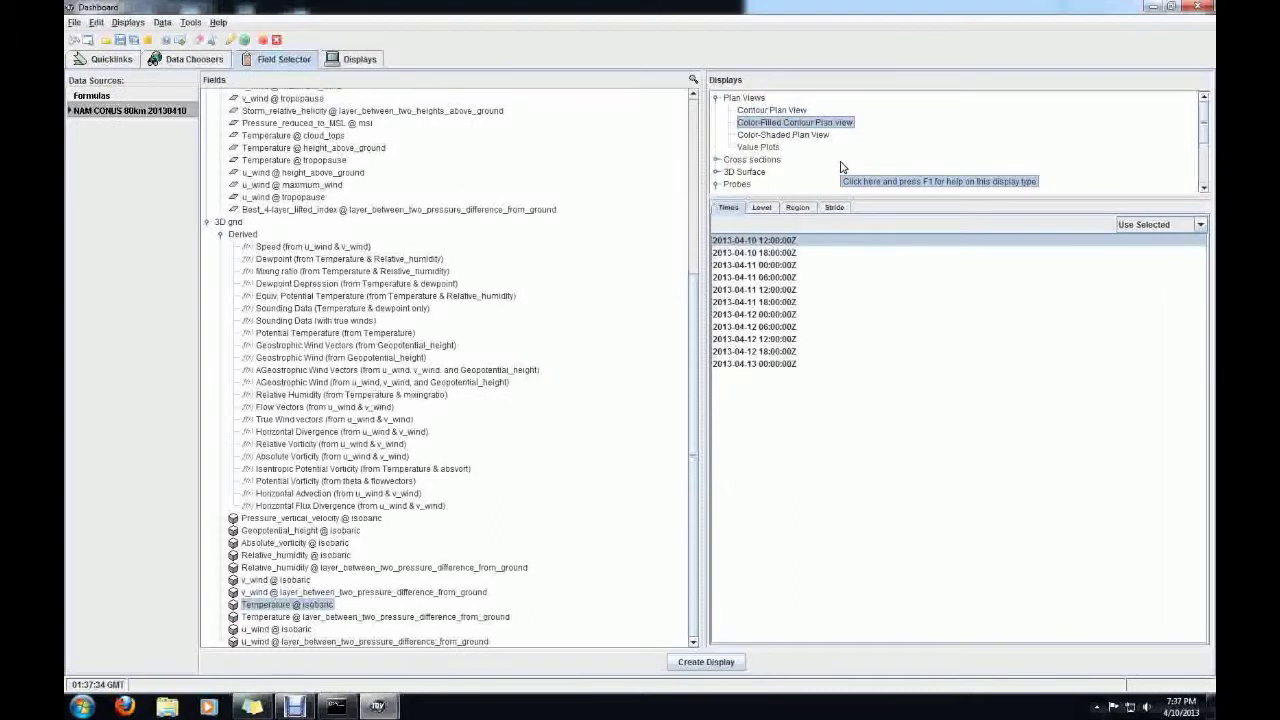
click(713, 662)
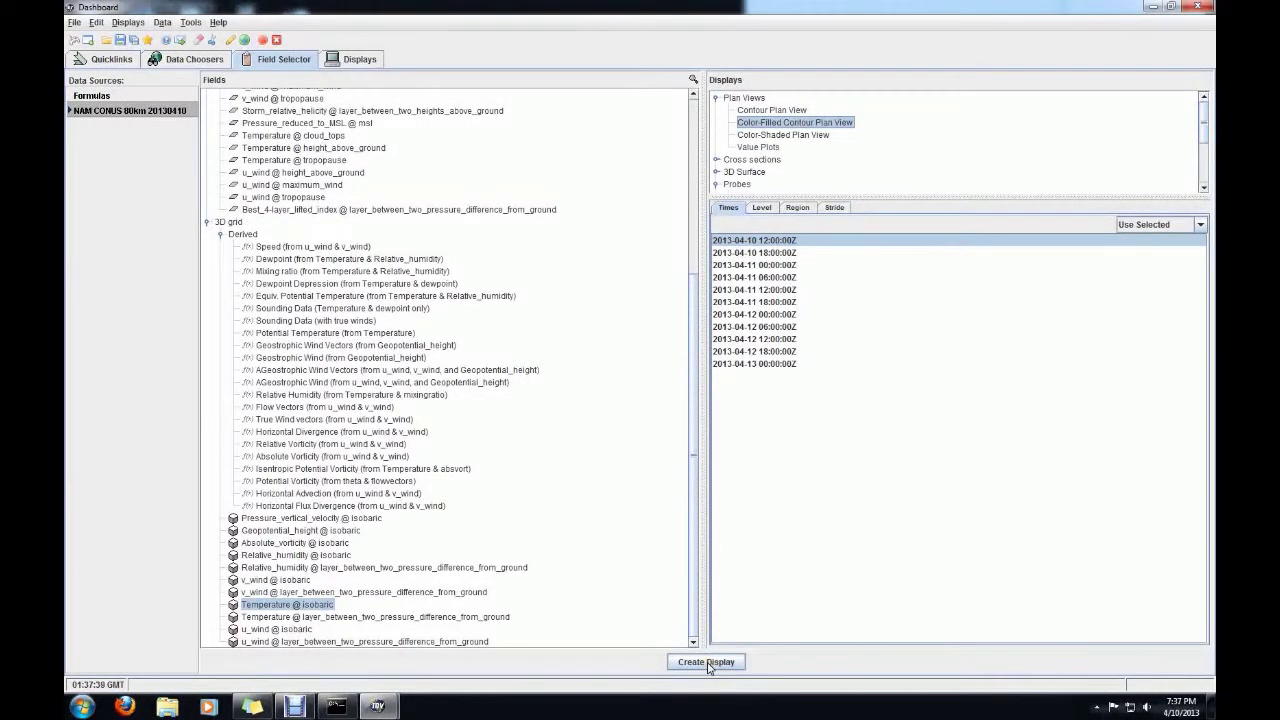
click(707, 662)
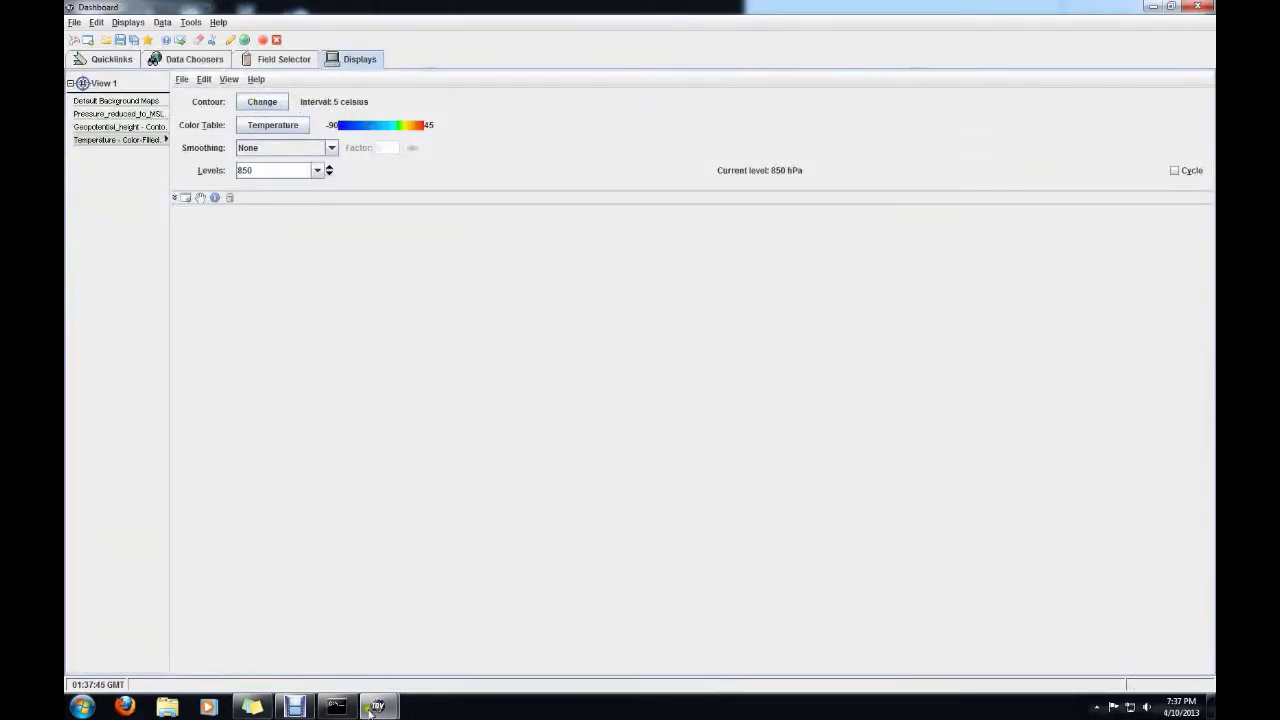
- Set the contour interval of the 850 hPa temperature display to 2 celsius and apply it
mouse_move(374, 708)
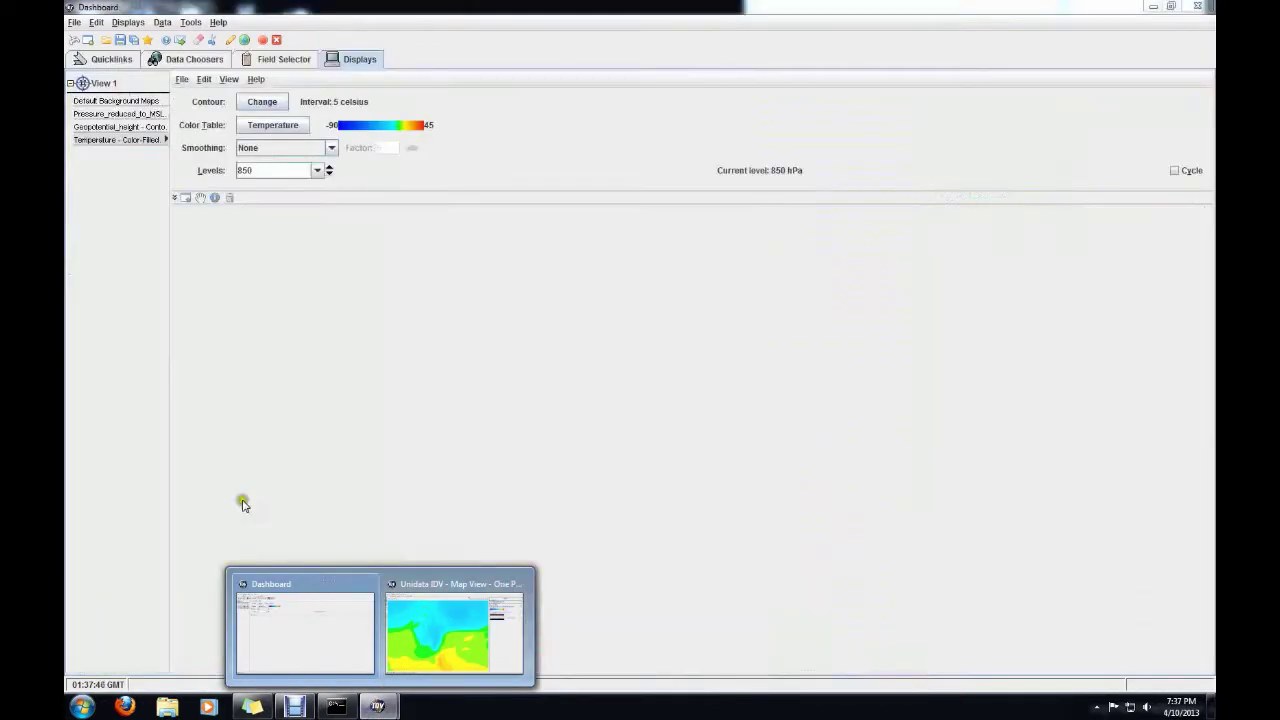
click(263, 103)
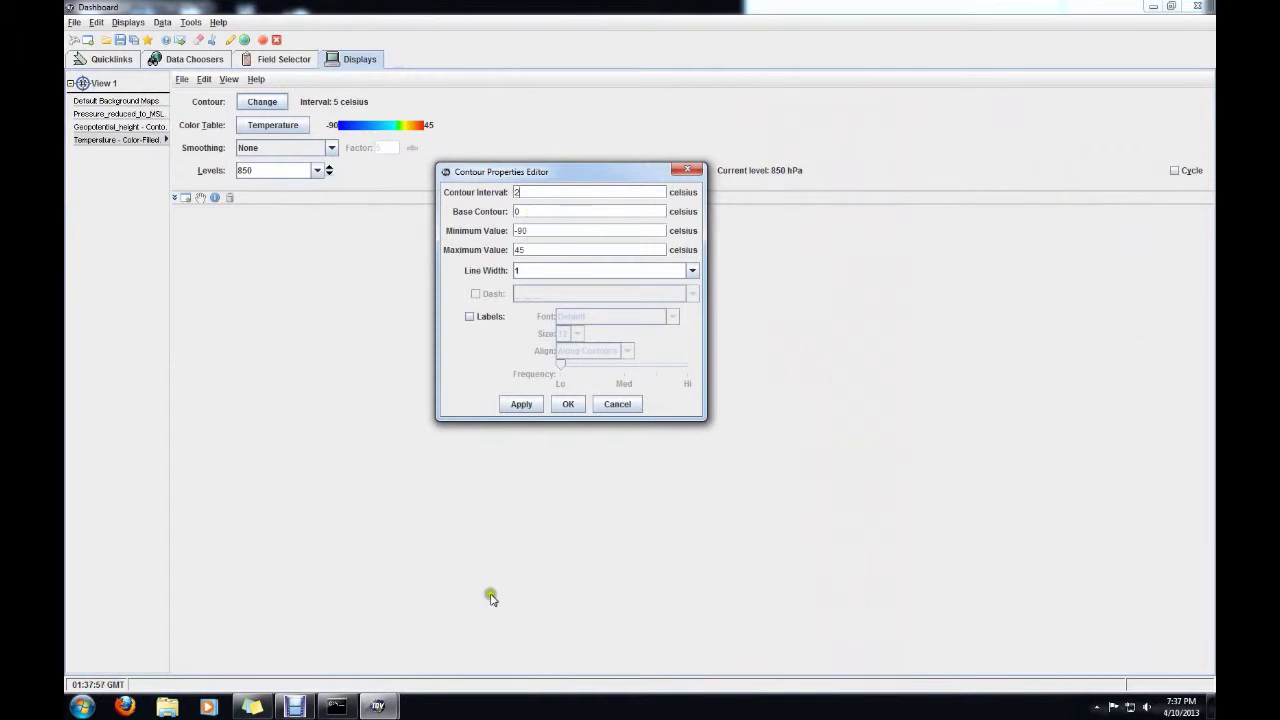
click(528, 406)
click(566, 404)
mouse_move(377, 700)
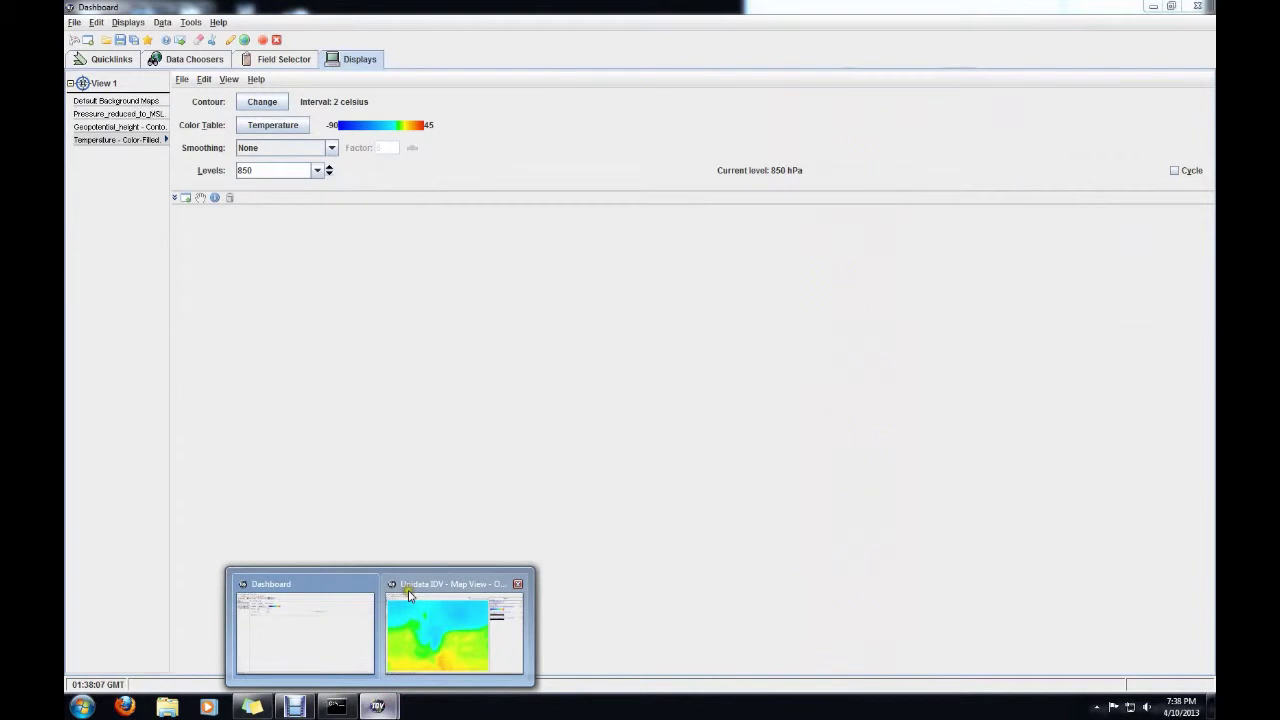
- Open the Drawing Control on the map view, close it and delete it from the legend
click(409, 595)
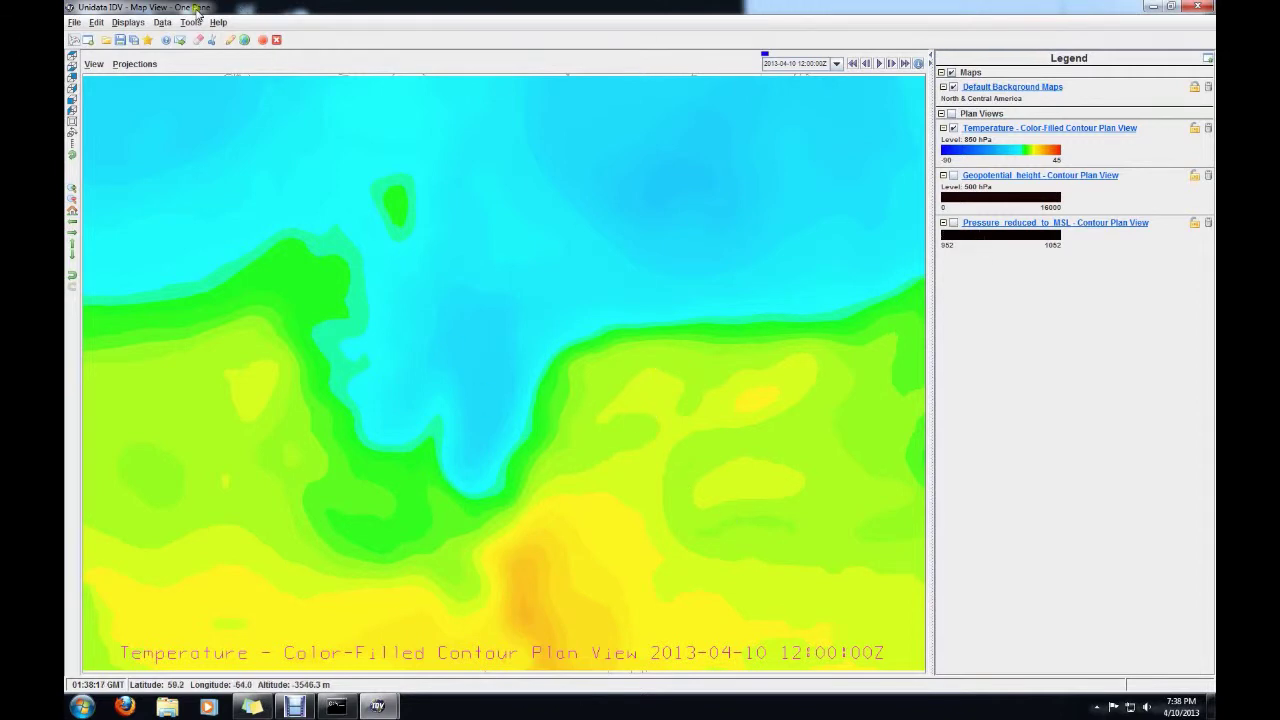
click(230, 41)
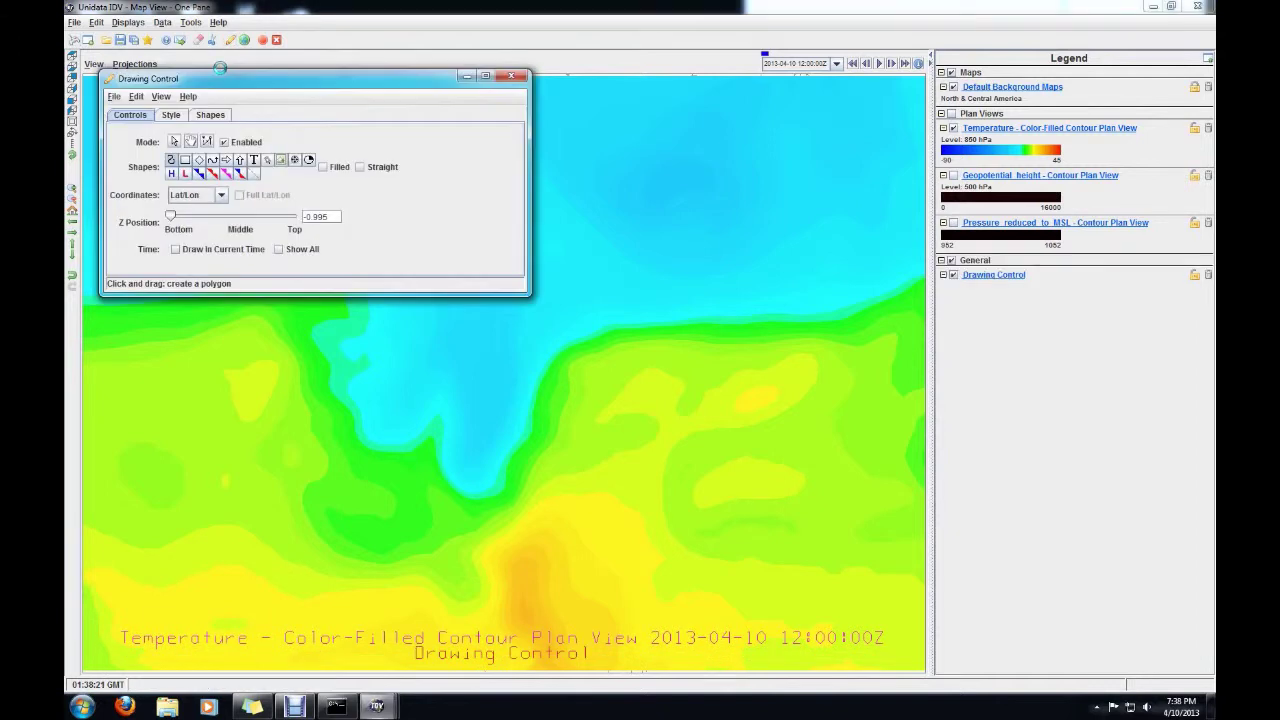
drag(239, 80, 372, 109)
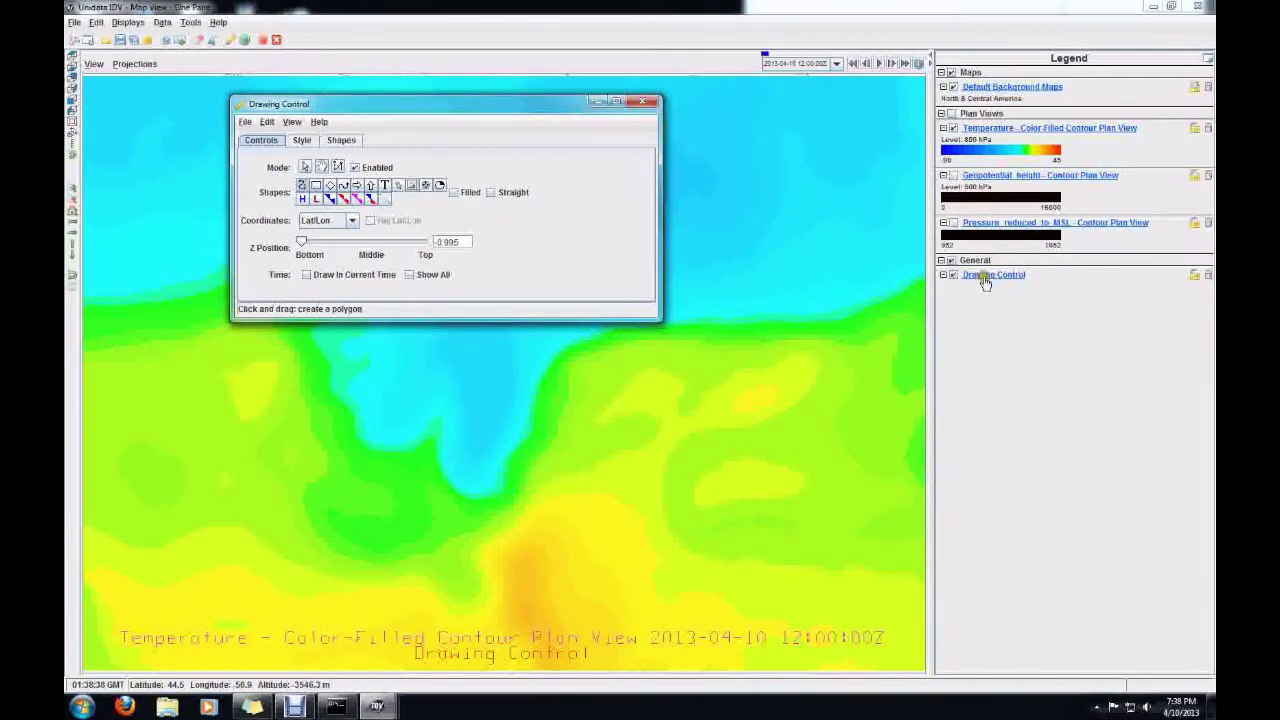
click(642, 101)
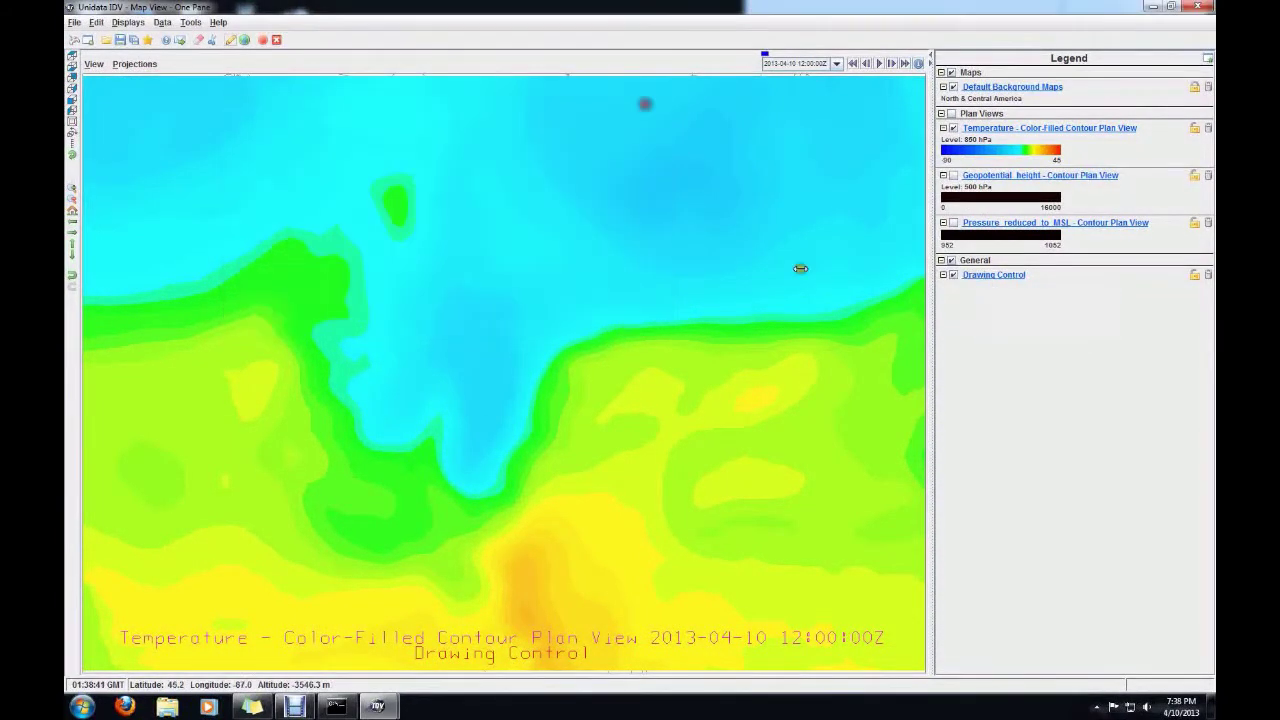
click(1208, 276)
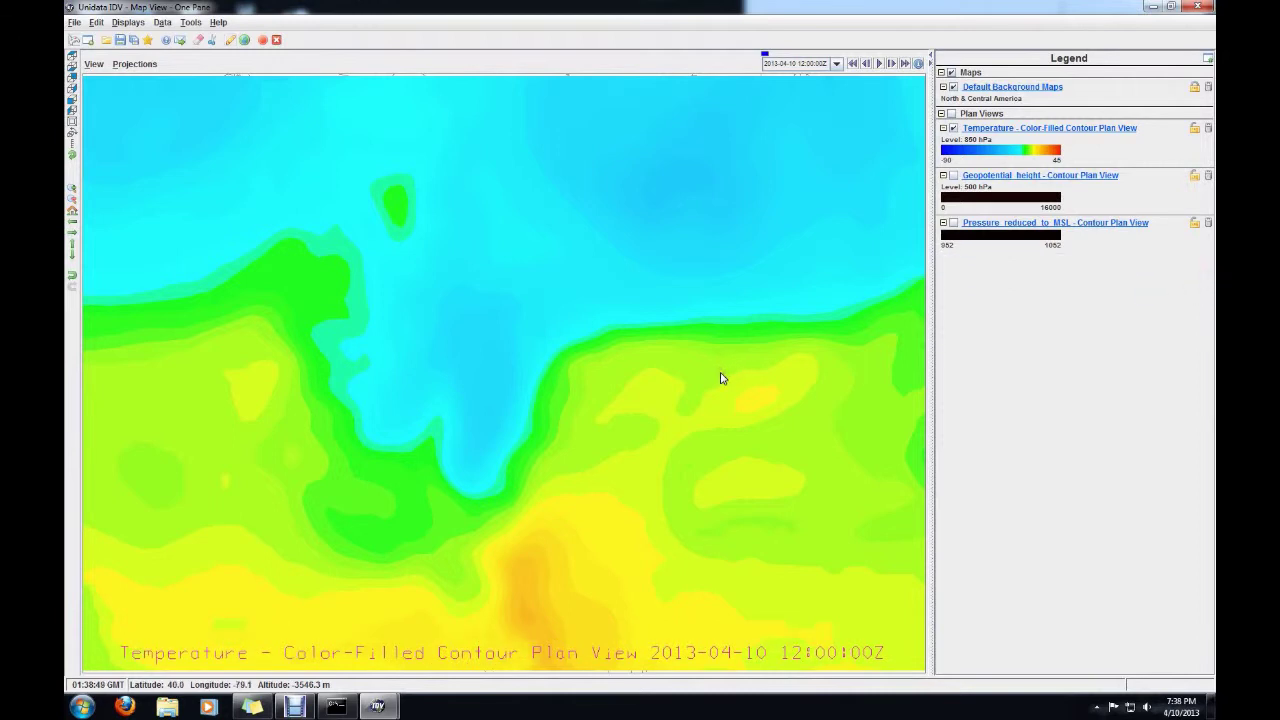
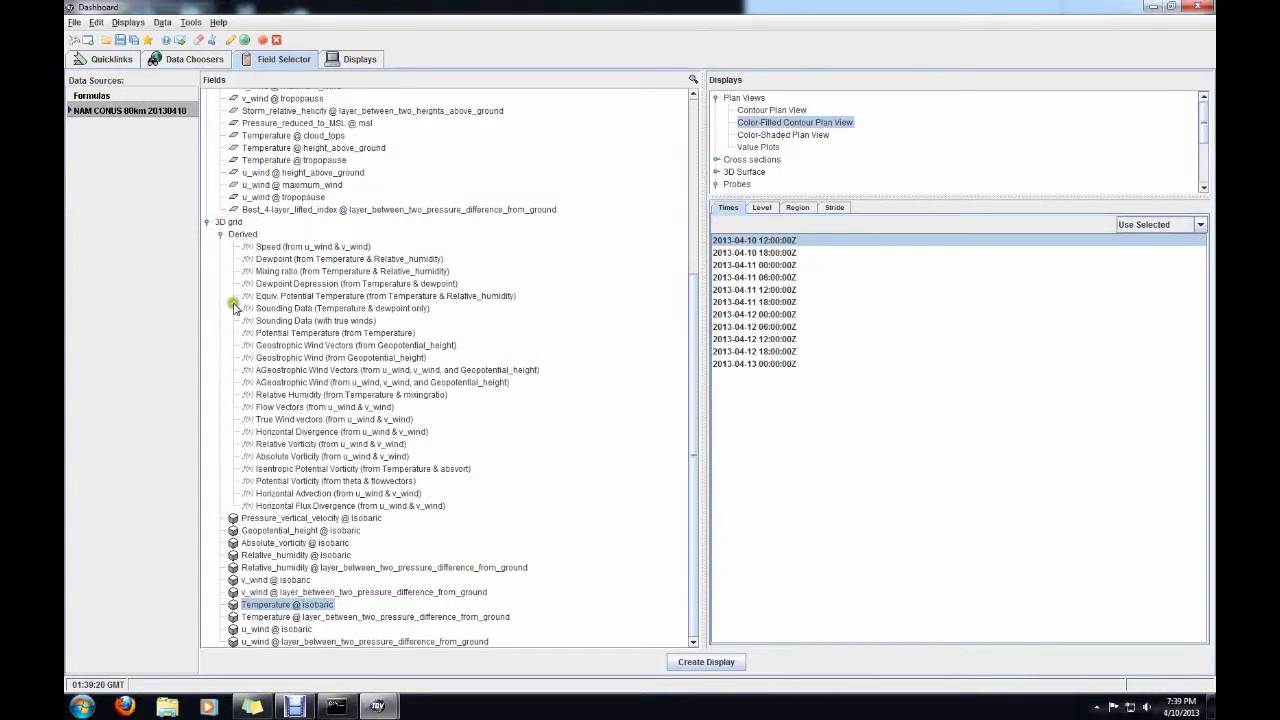
- Create a Vector Plan View display of the derived 3D field Flow Vectors (from u_wind & v_wind) at 1000 hPa
click(321, 408)
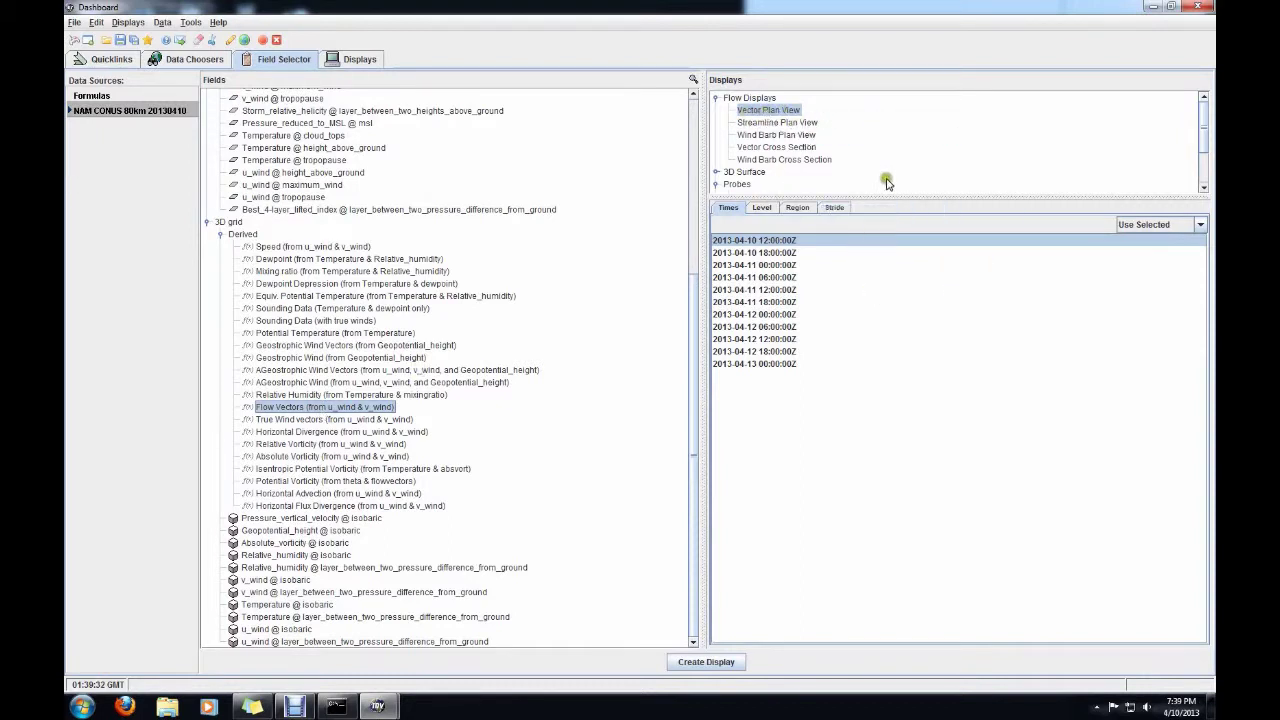
click(759, 208)
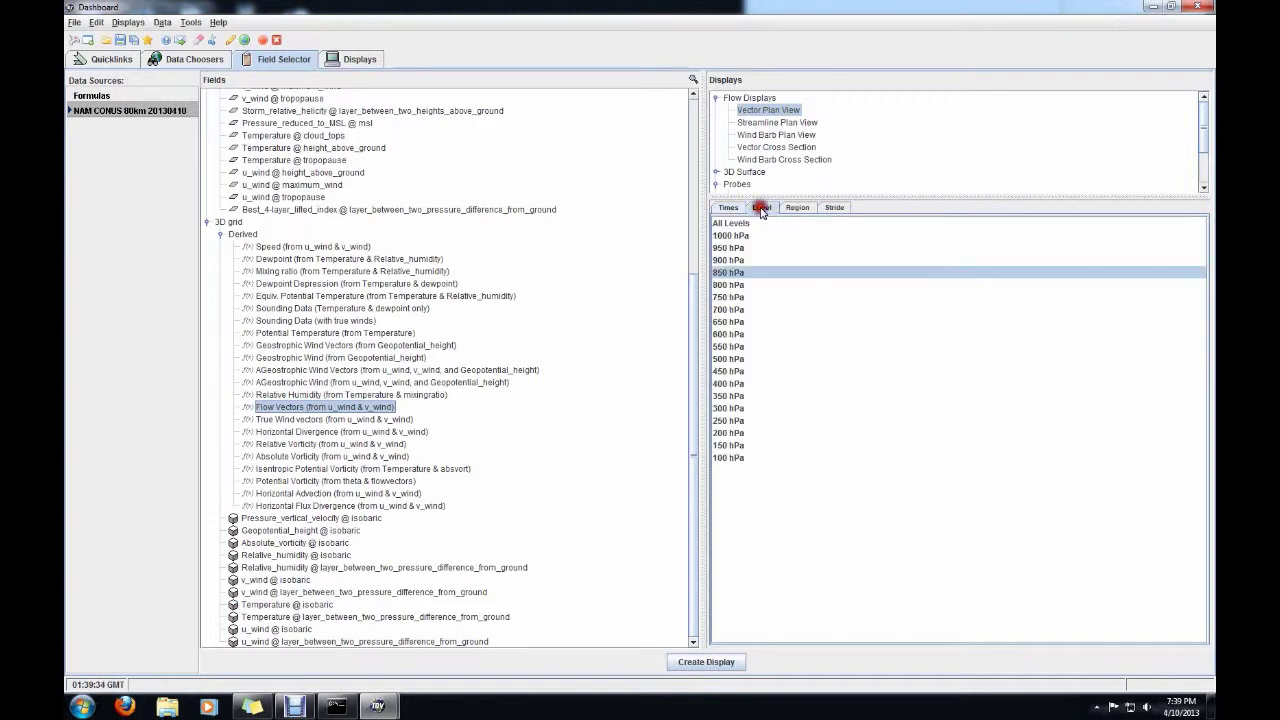
click(741, 236)
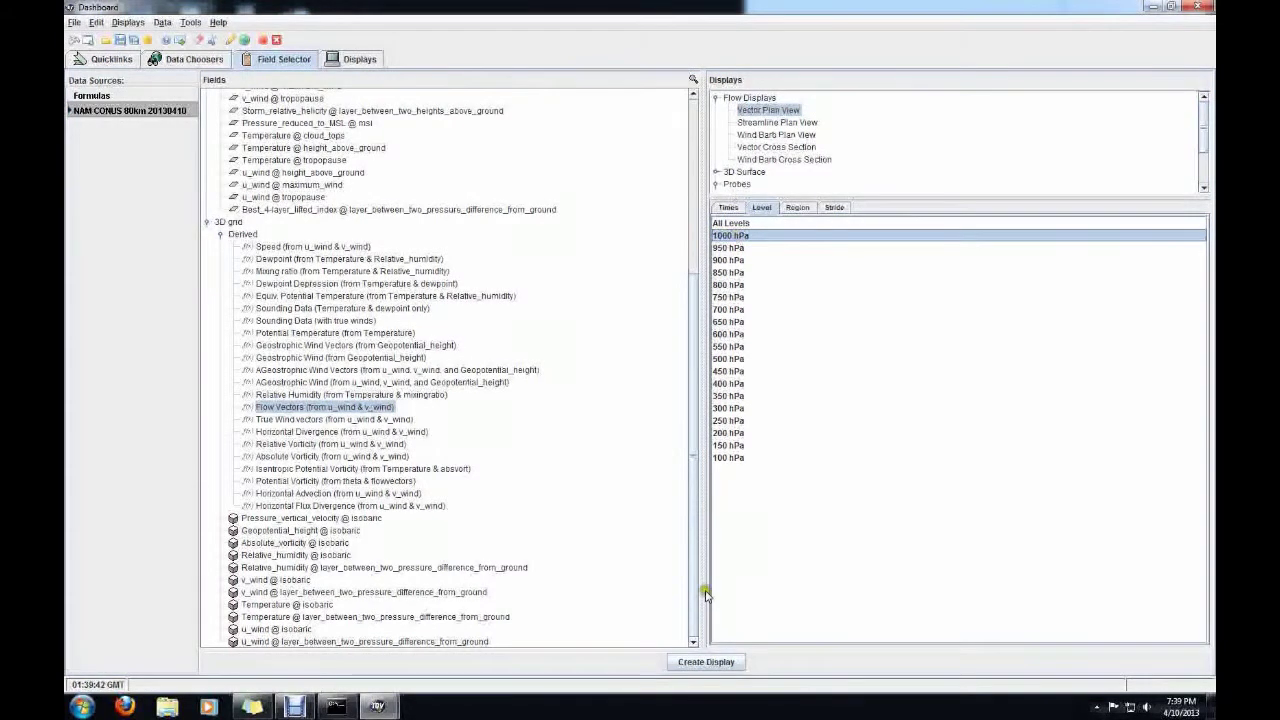
click(716, 664)
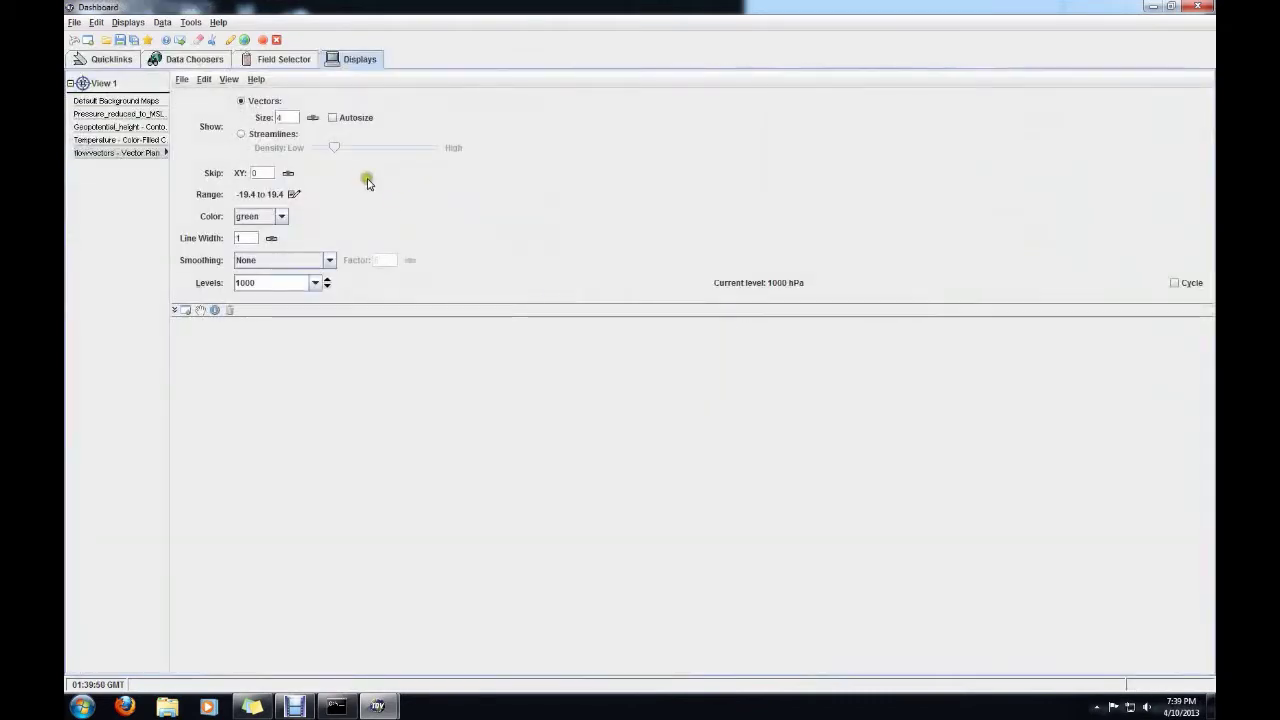
- Create a second Vector Plan View display of Flow Vectors at 500 hPa
click(281, 59)
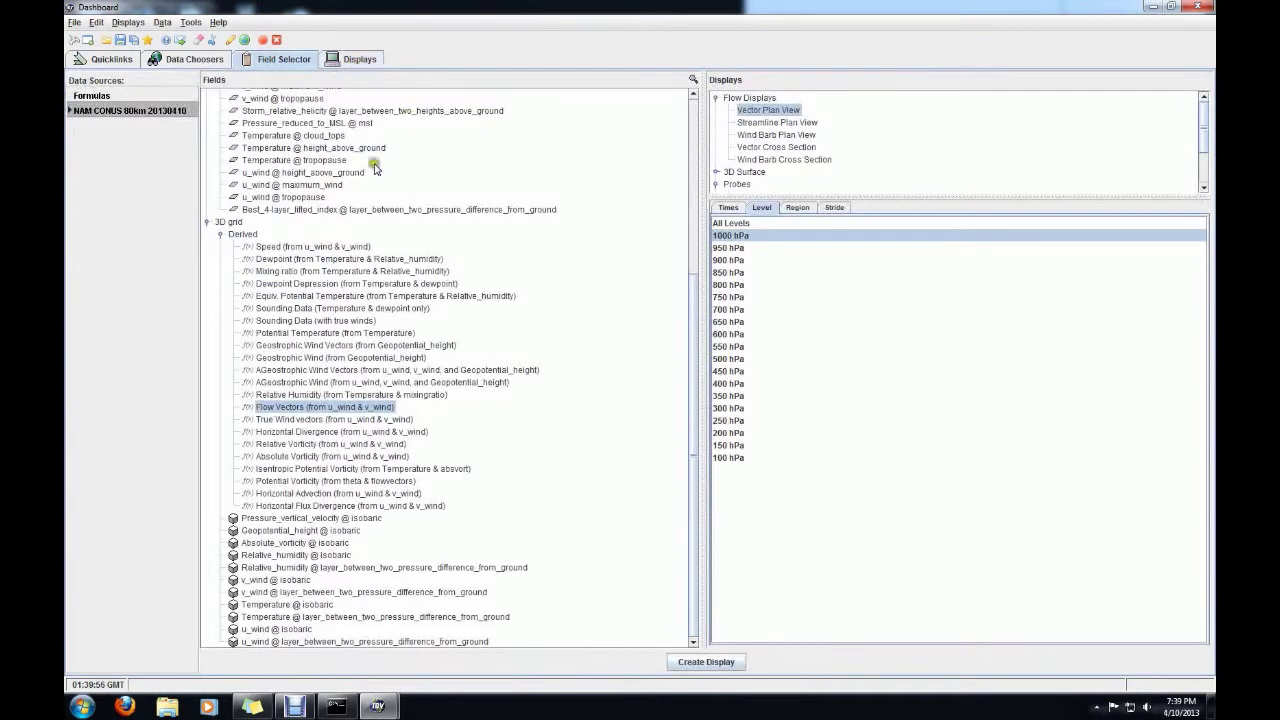
click(727, 359)
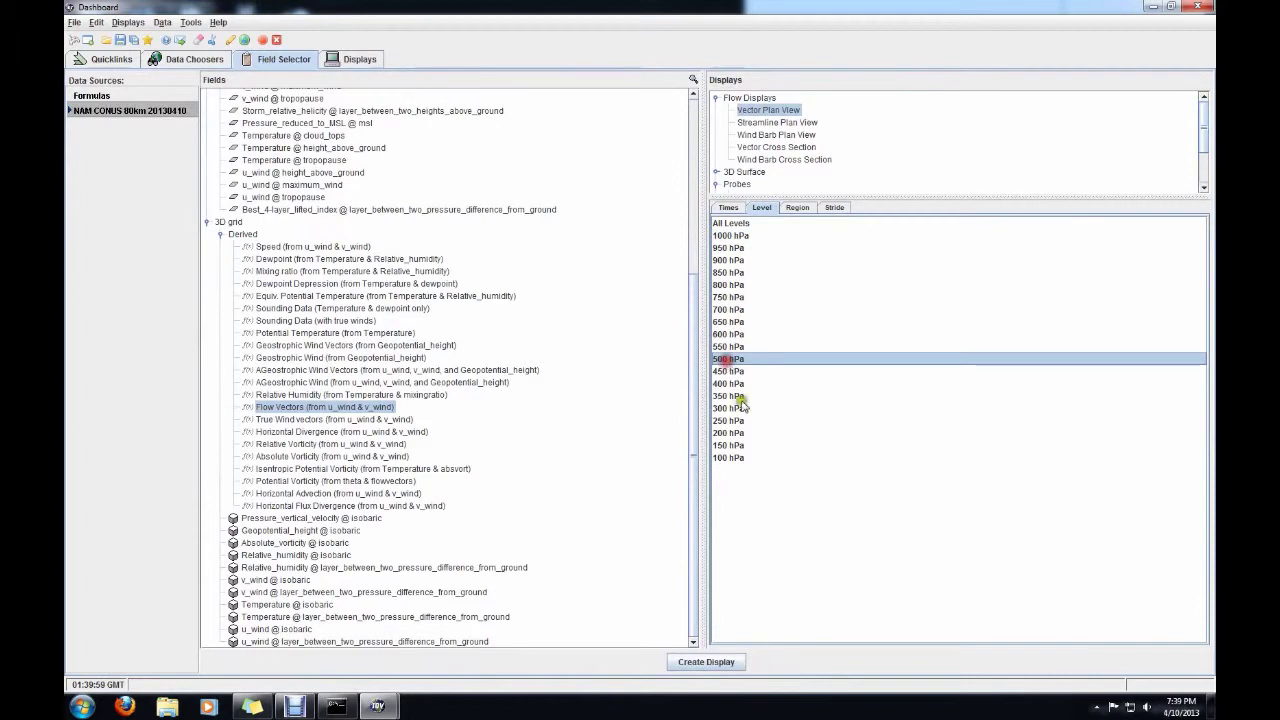
click(718, 663)
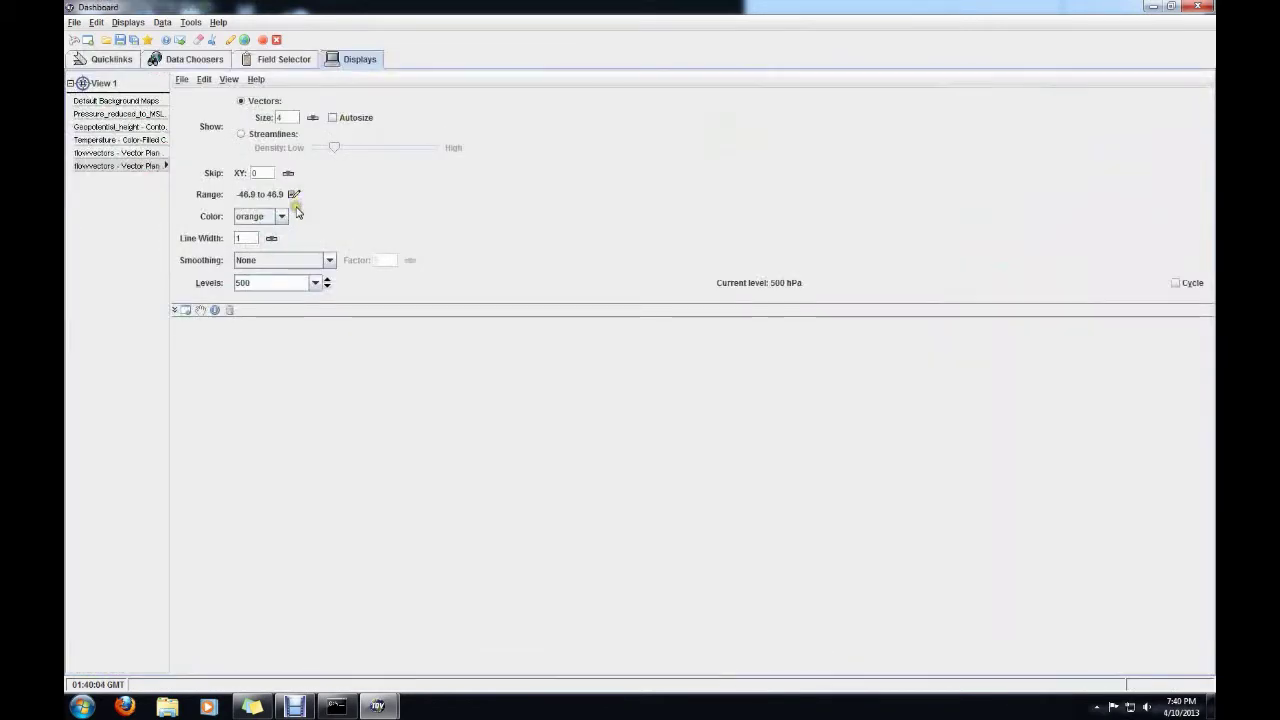
- Set the 500 hPa flow vectors to size 3, XY skip 2 and blue color
mouse_move(377, 704)
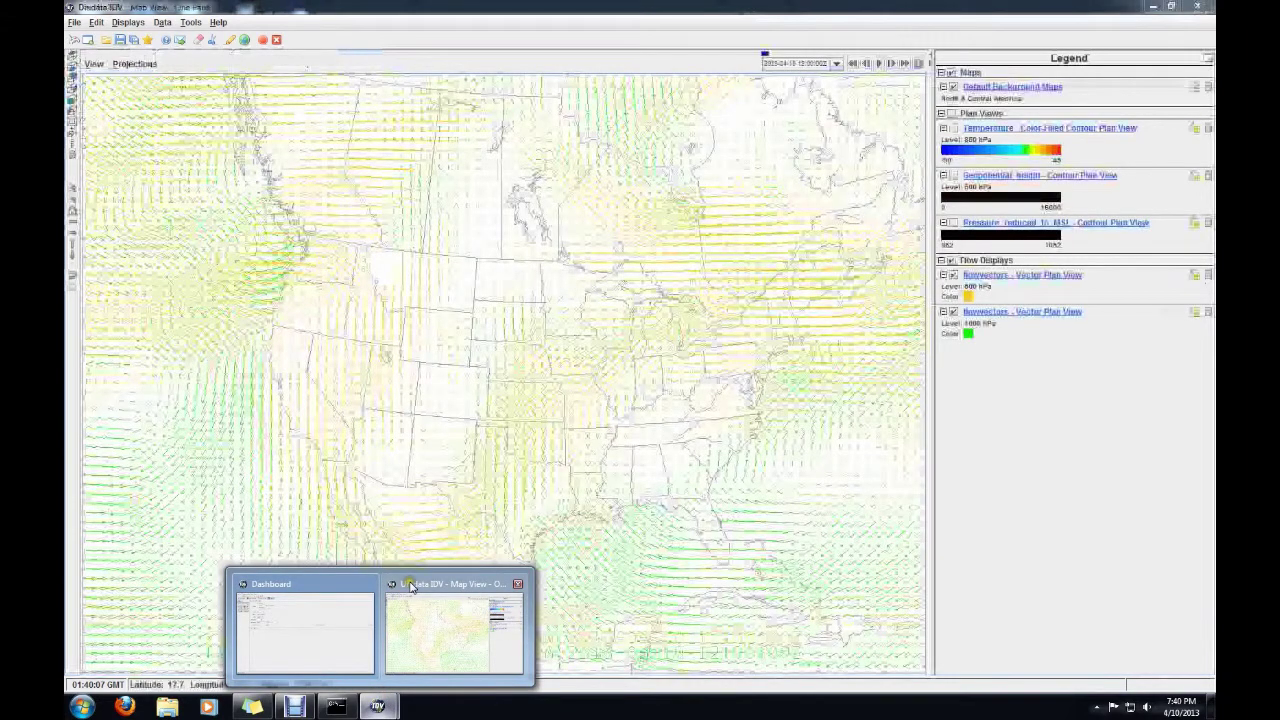
click(410, 587)
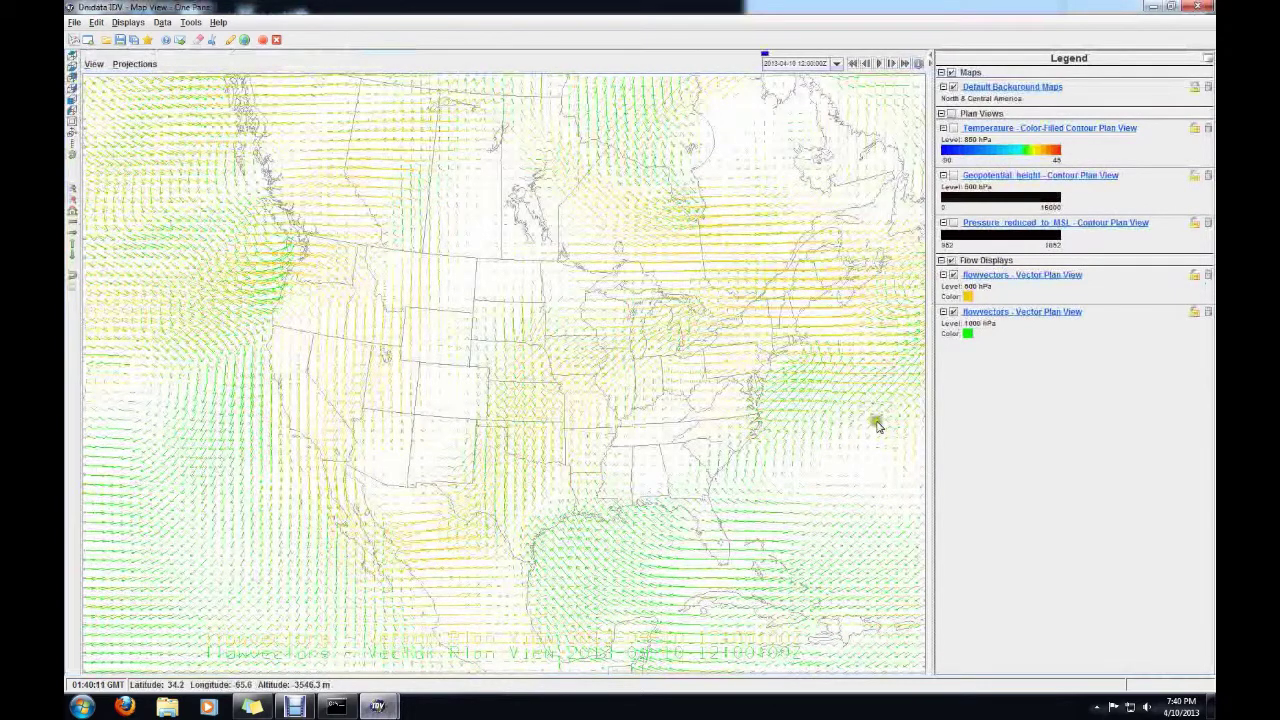
click(1005, 277)
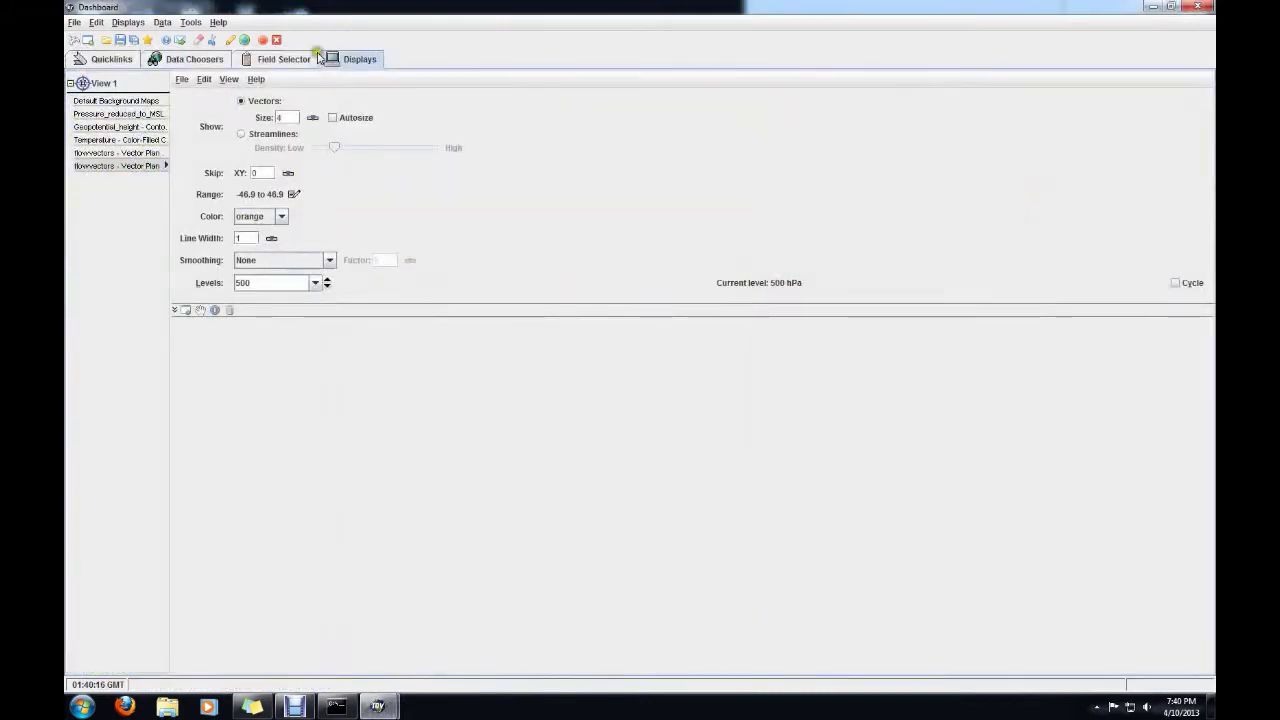
click(289, 117)
double_click(279, 117)
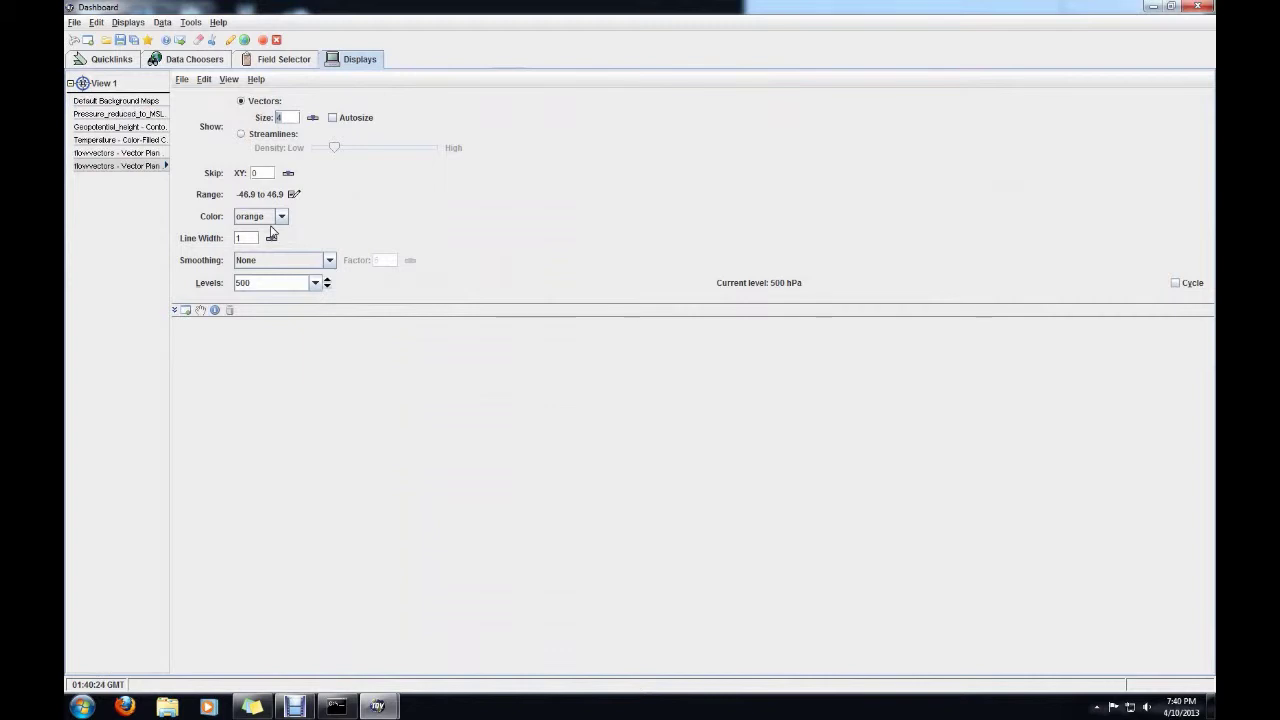
text(3)
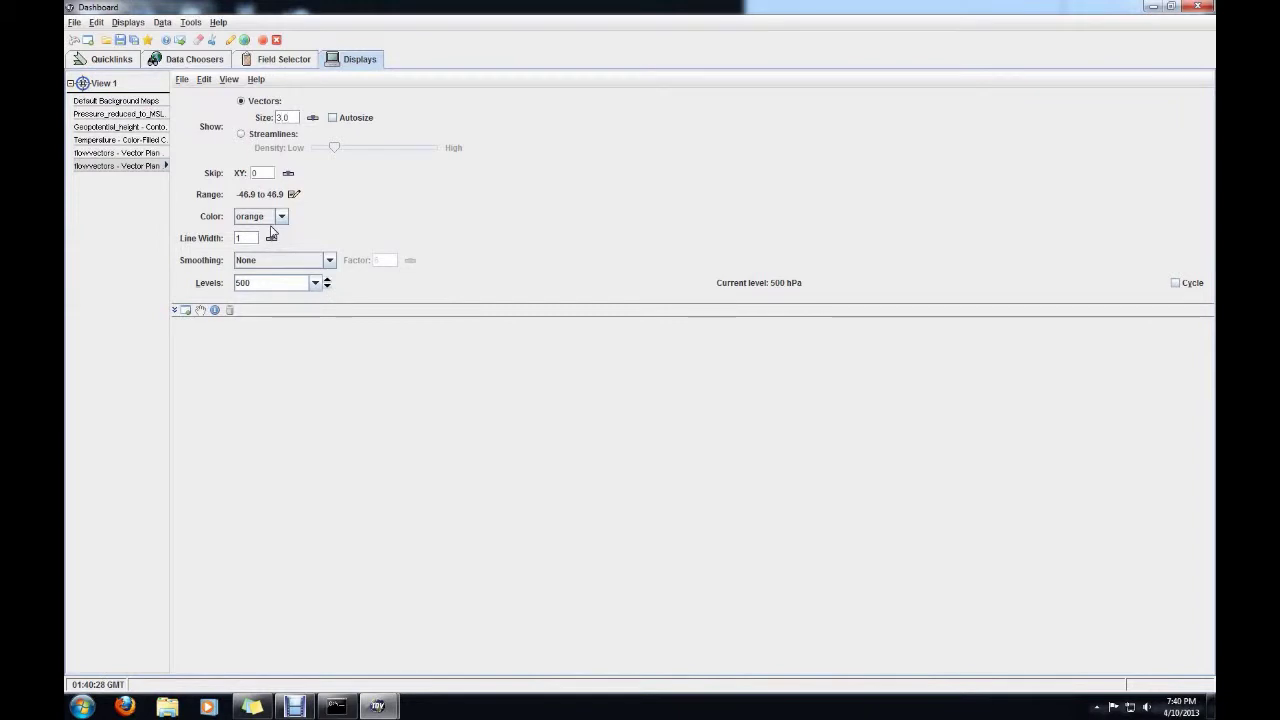
double_click(252, 174)
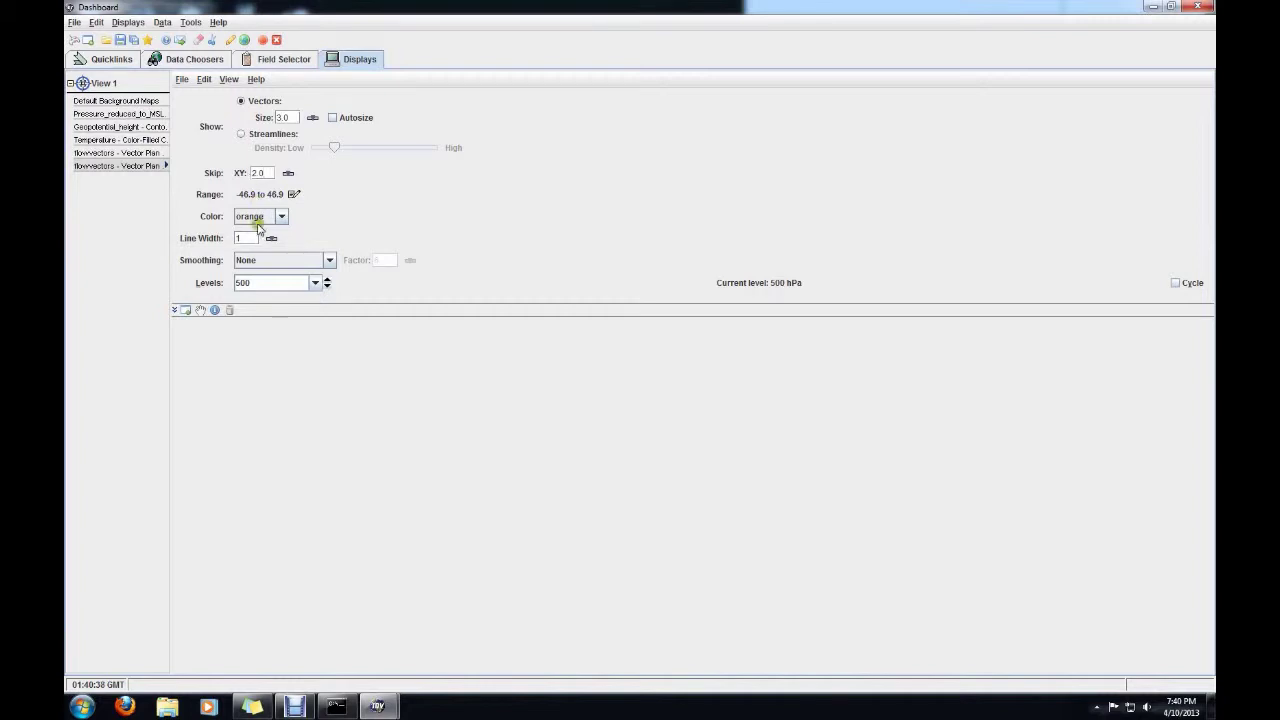
click(280, 216)
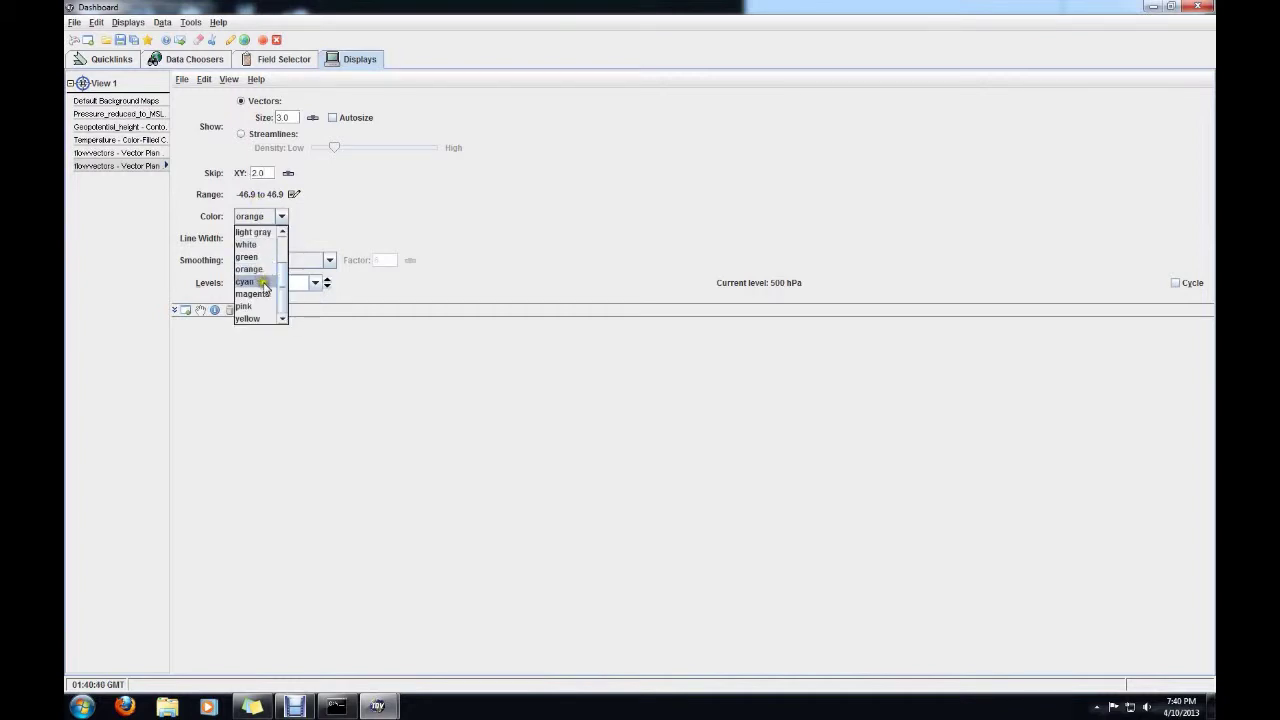
scroll(258, 255, up, 2)
click(250, 233)
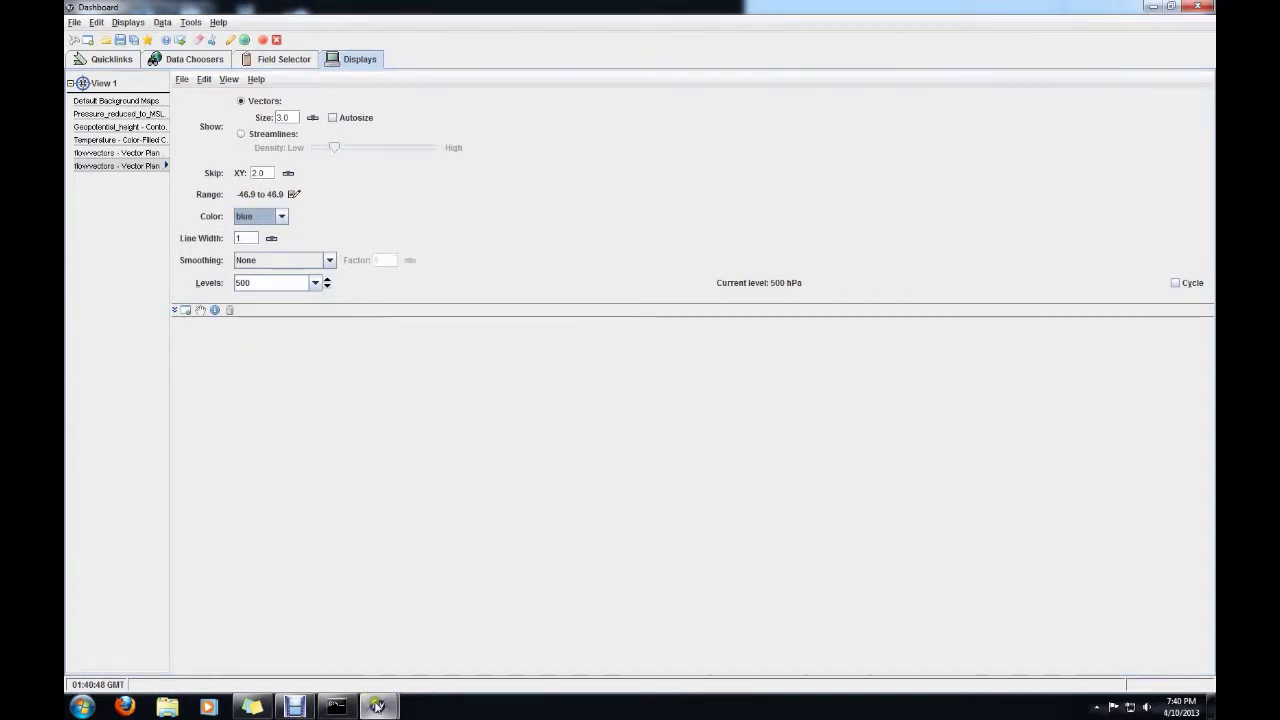
- Set the 1000 hPa flow vectors to size 3, XY skip 2 and red color
mouse_move(377, 705)
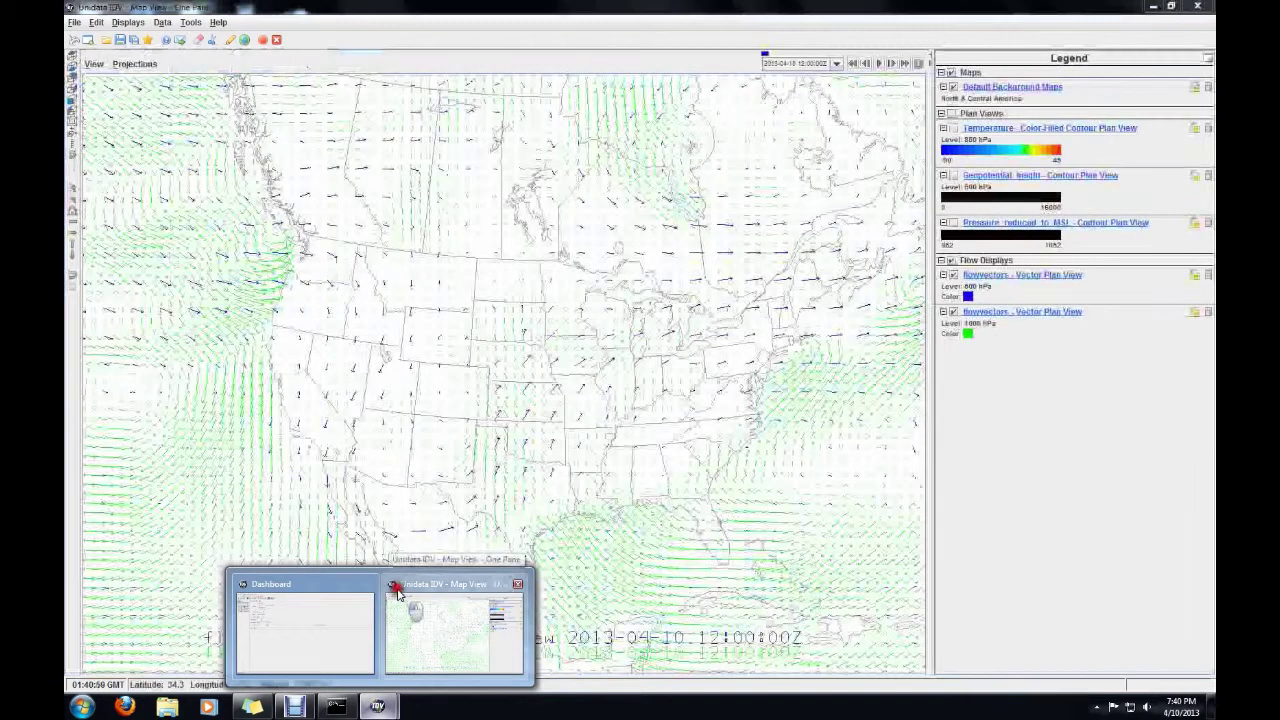
click(396, 592)
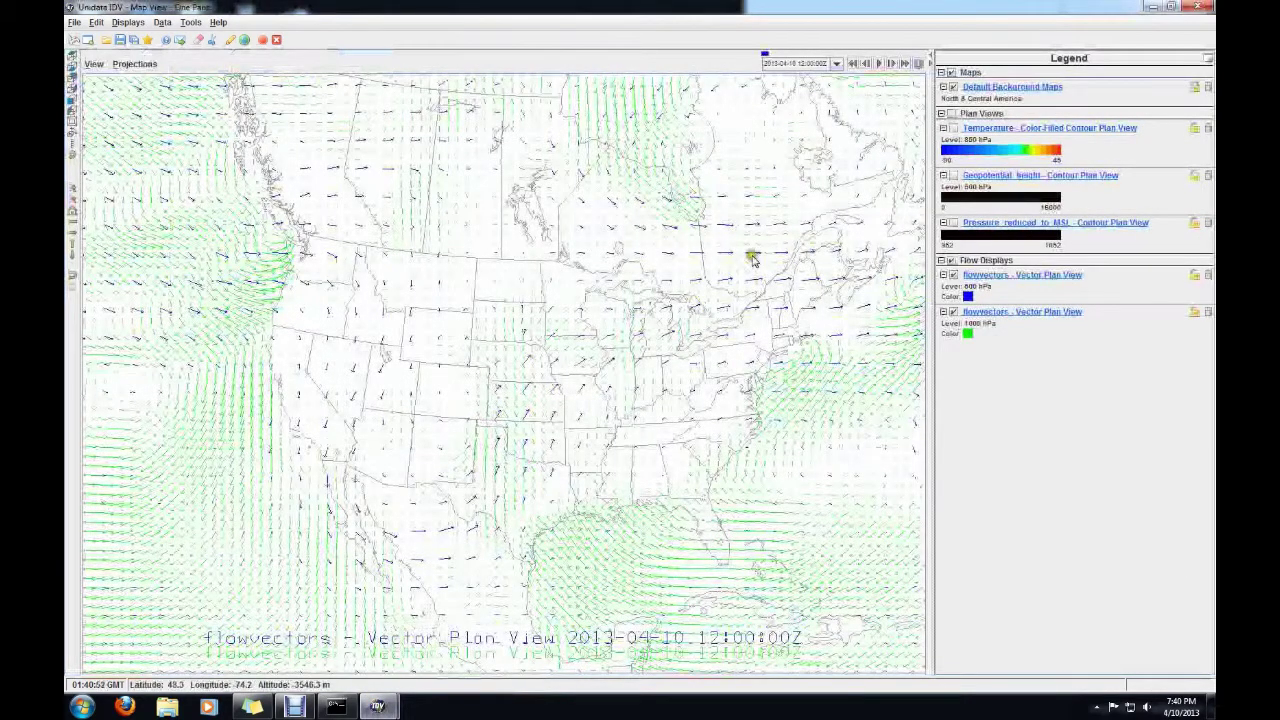
click(1009, 313)
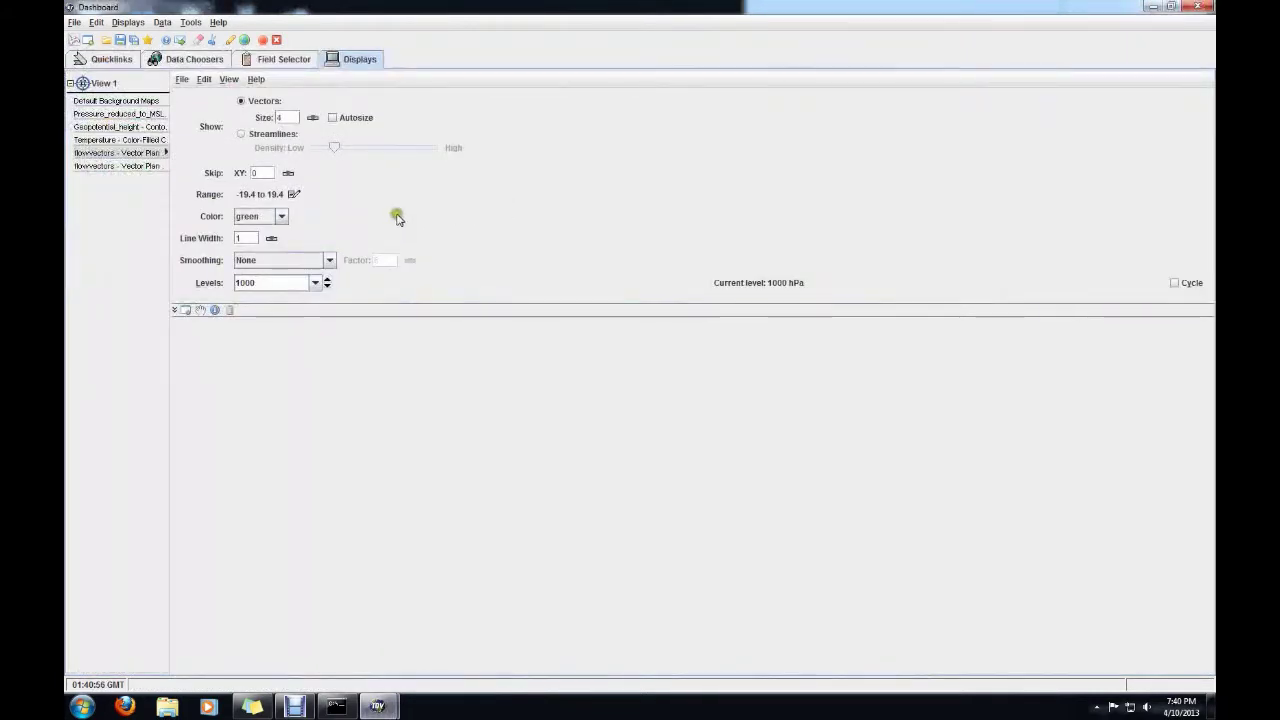
double_click(284, 118)
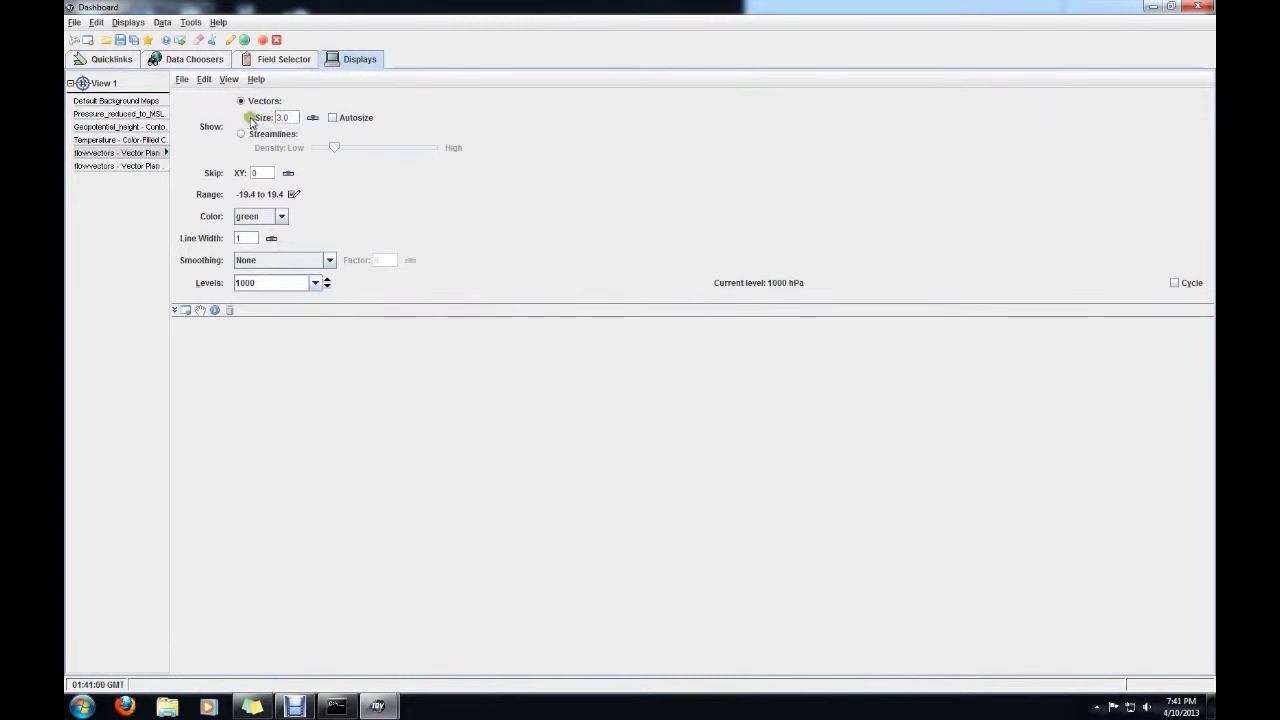
double_click(255, 173)
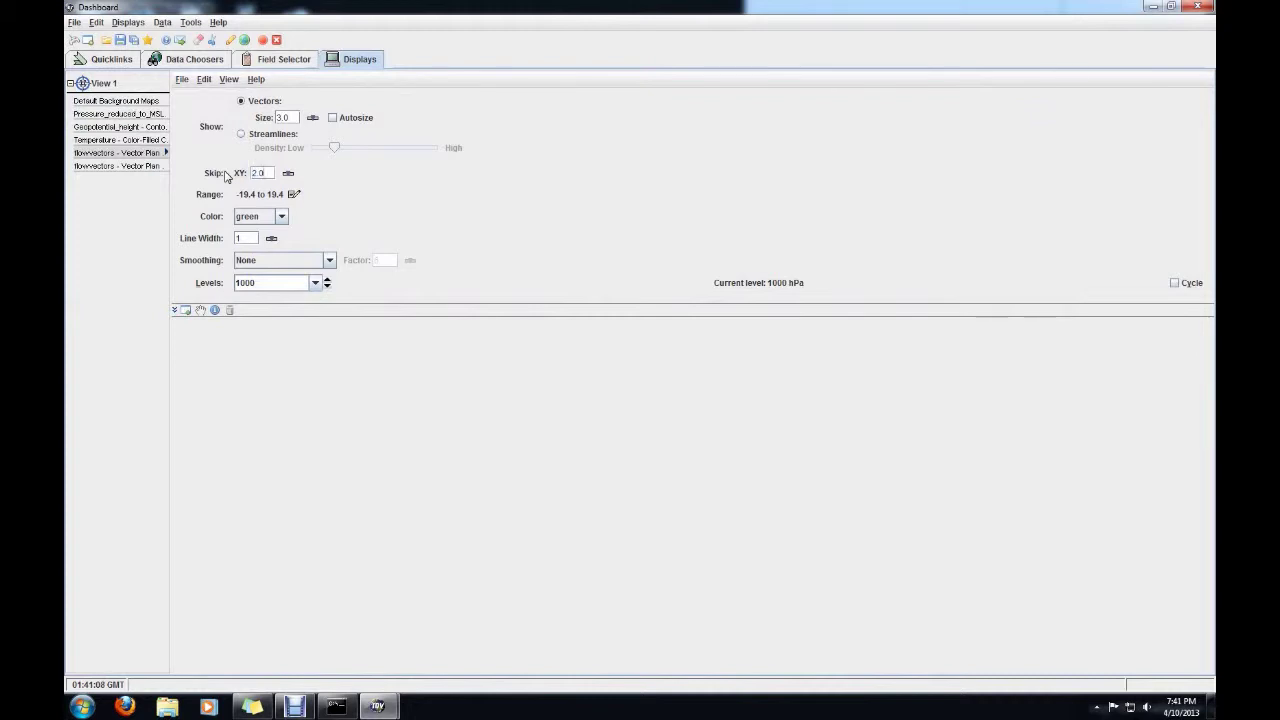
click(281, 217)
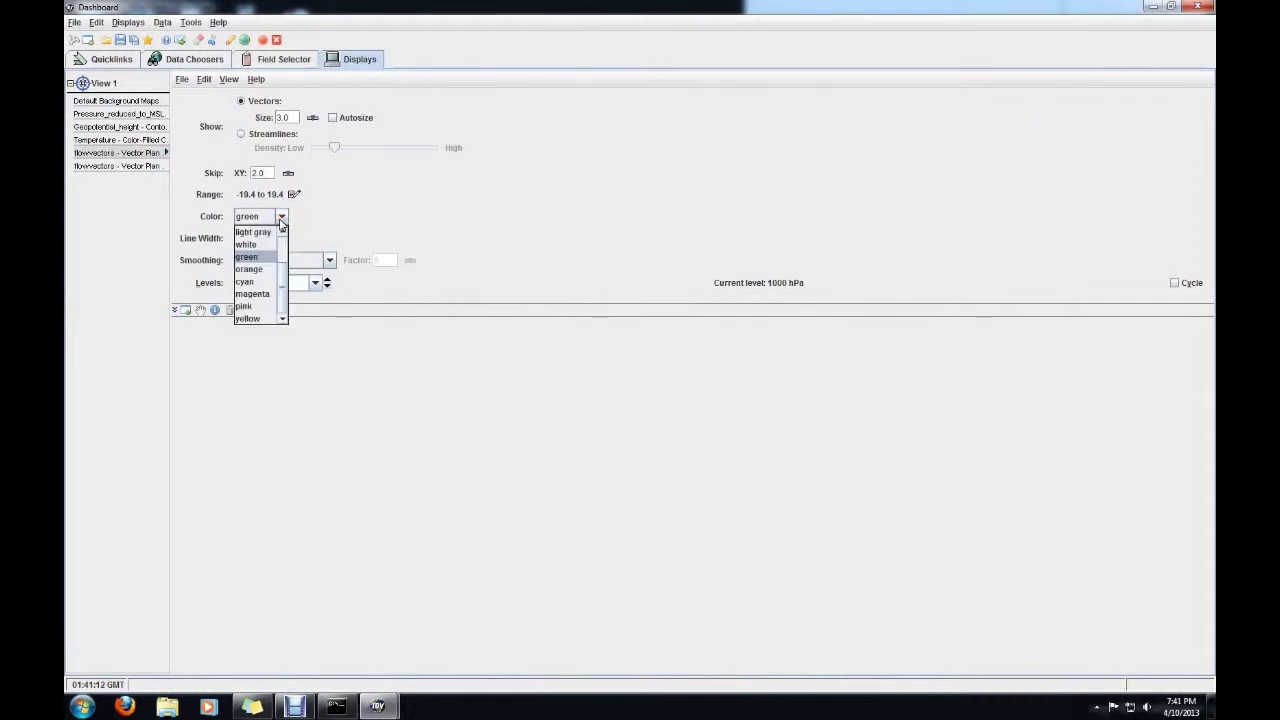
scroll(260, 312, up, 2)
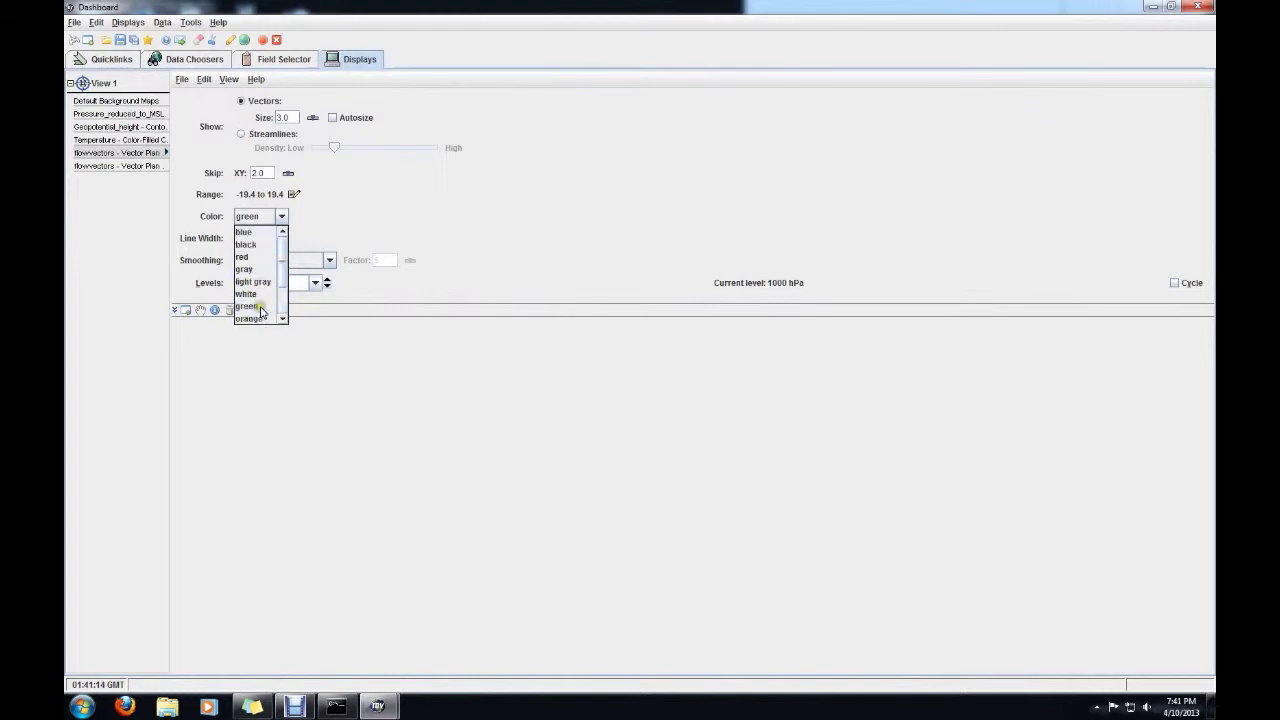
click(250, 257)
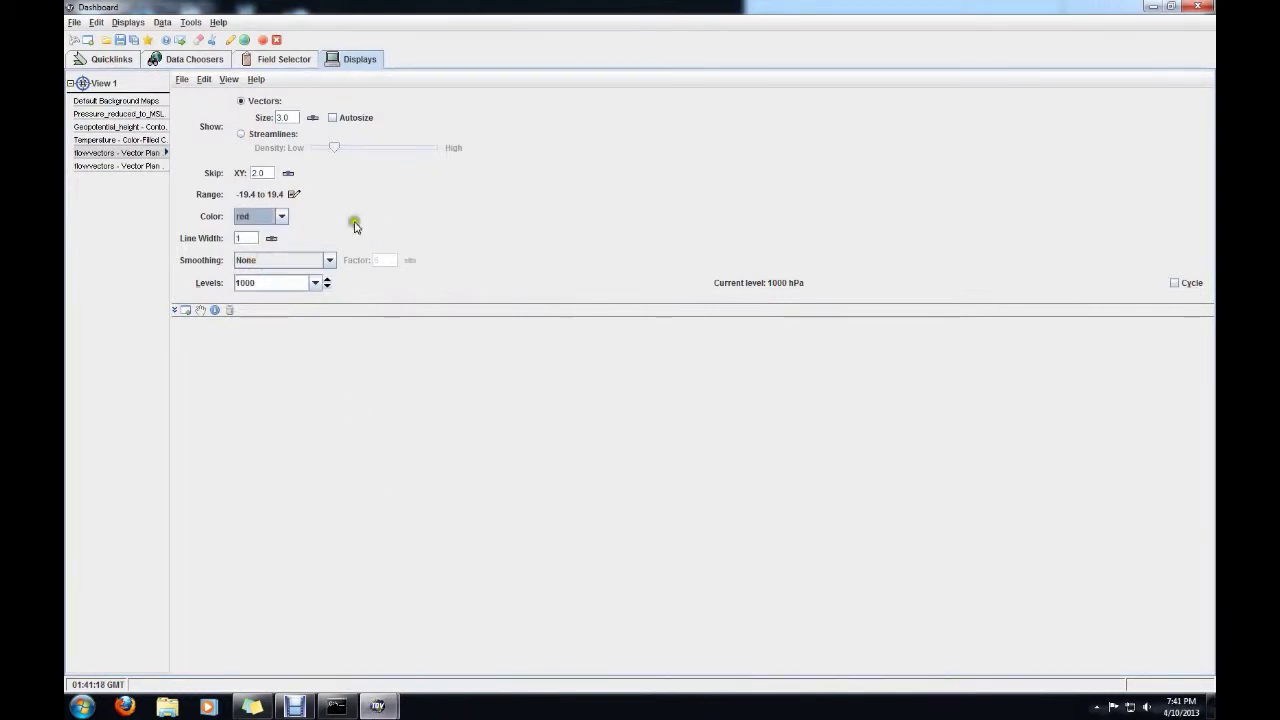
- View both flow vector layers on the map and hide the 500 hPa and 1000 hPa vectors
mouse_move(377, 704)
click(416, 600)
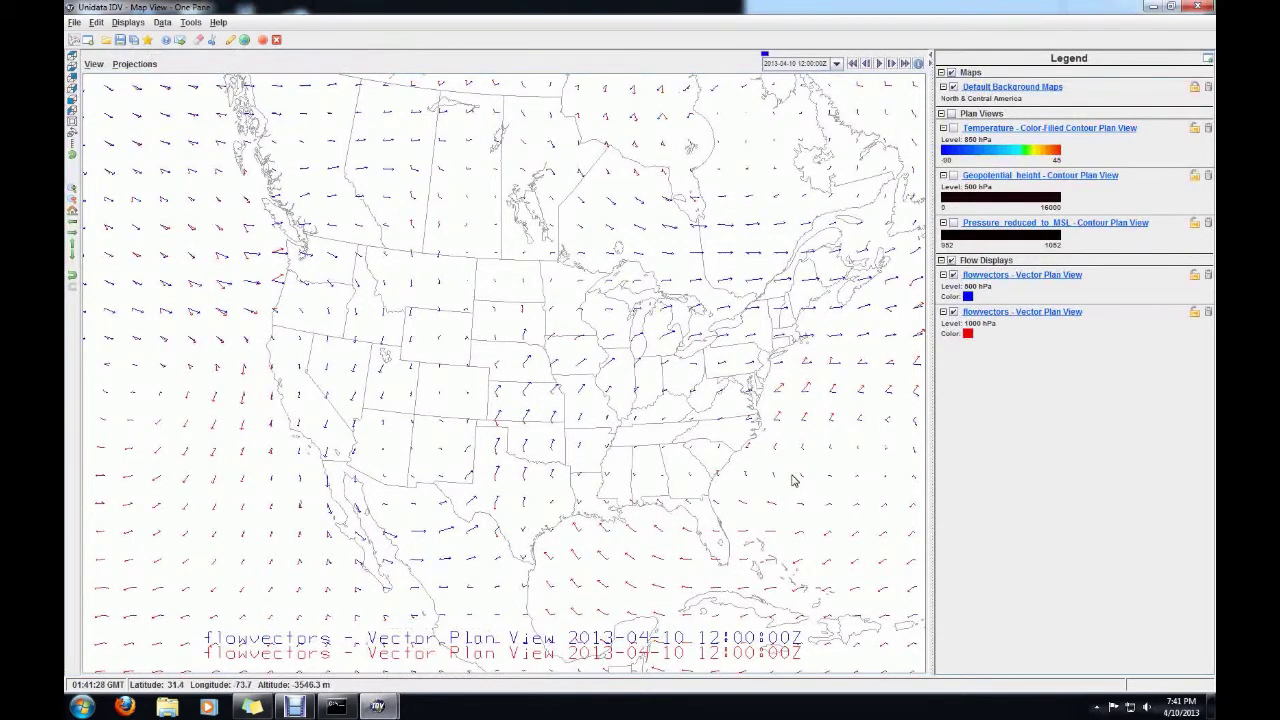
click(953, 274)
click(953, 312)
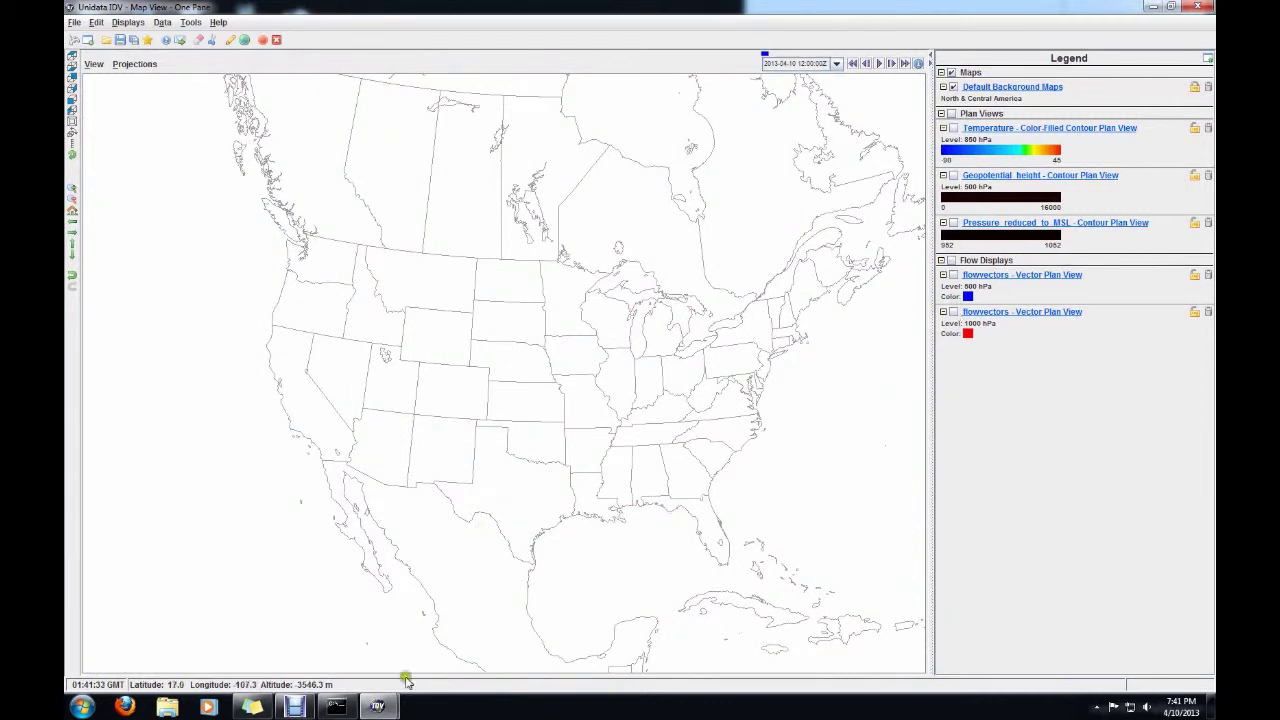
- Create a Contour Plan View display of the derived 2D 1000-500 hPa Thickness field and show it on the map
mouse_move(388, 703)
click(347, 592)
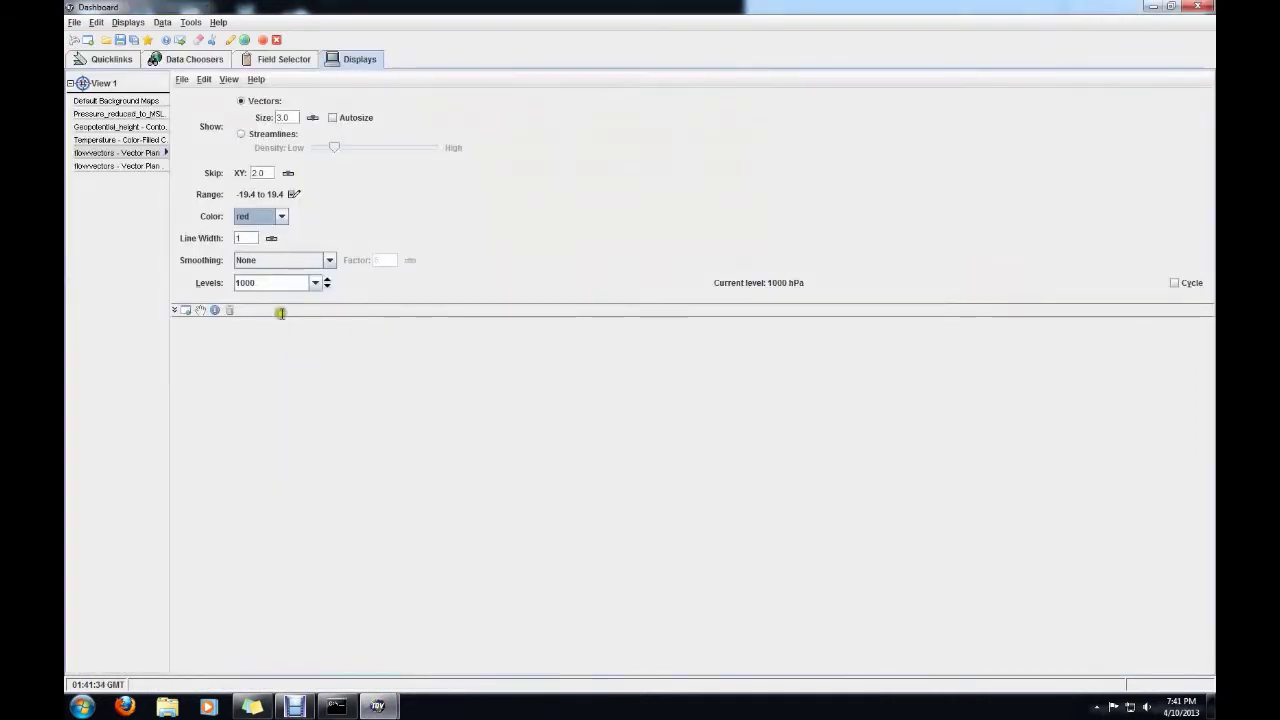
click(260, 62)
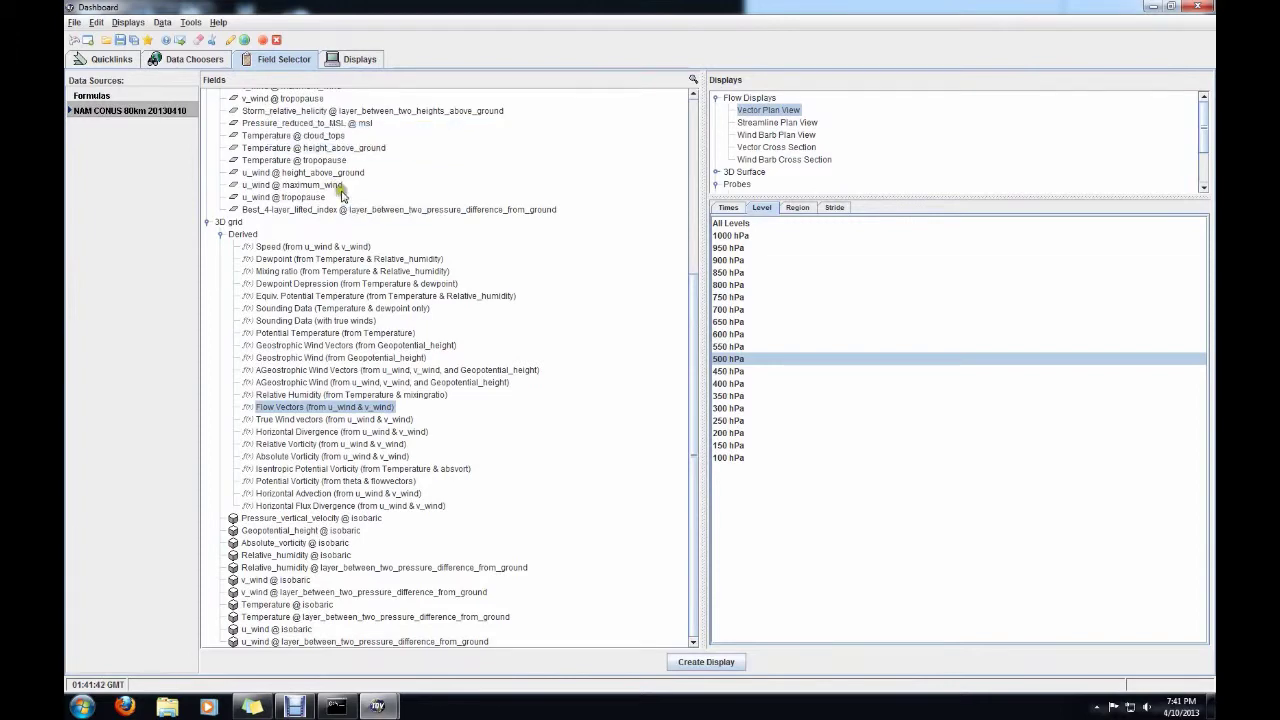
scroll(486, 432, up, 4)
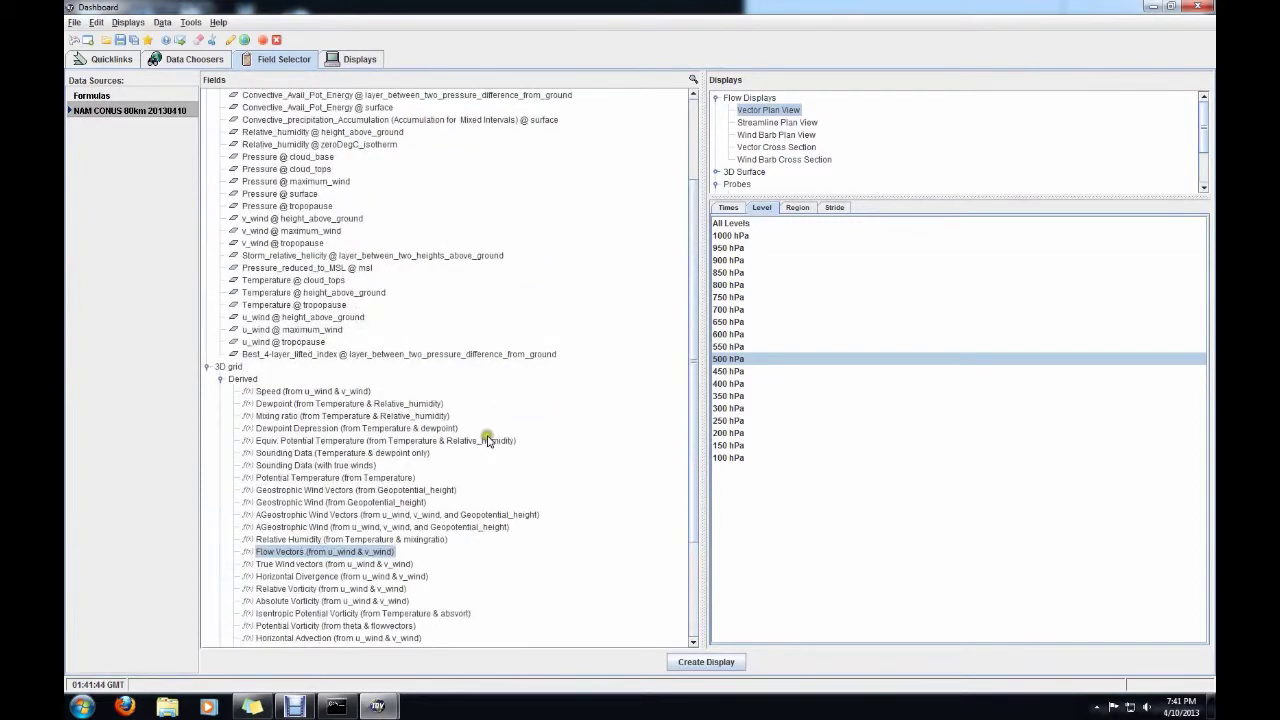
scroll(489, 440, up, 3)
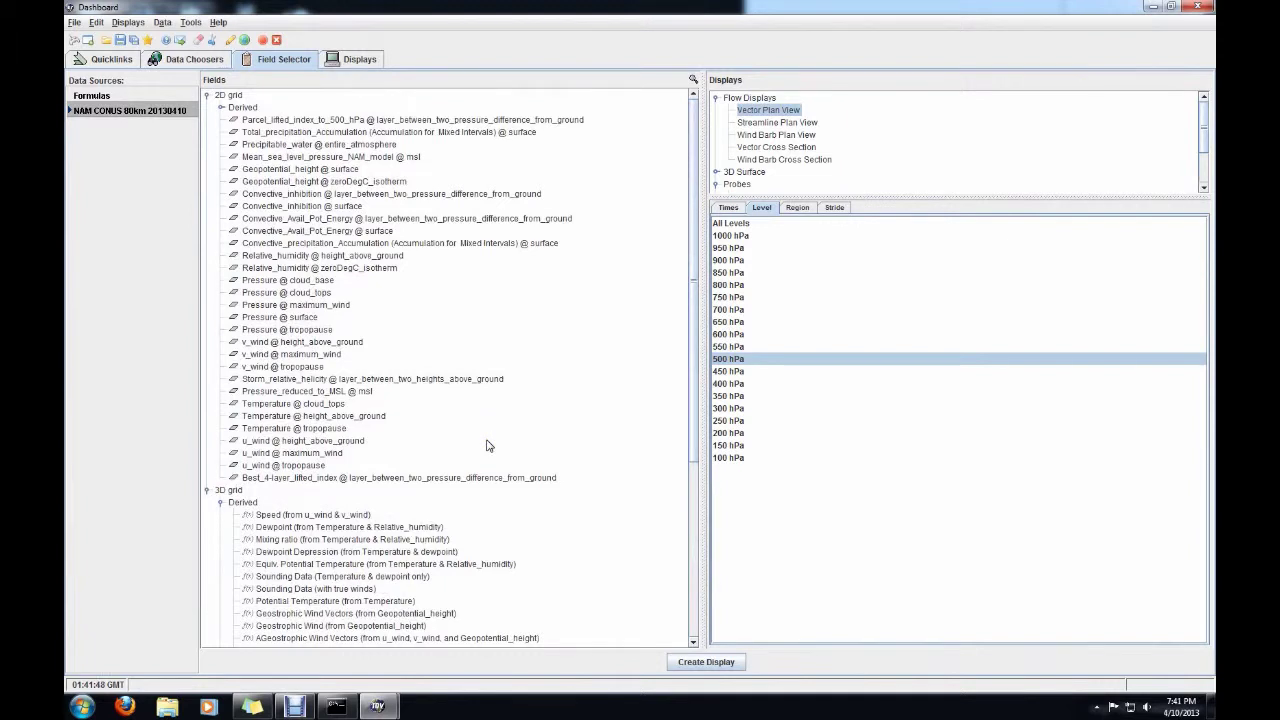
click(222, 108)
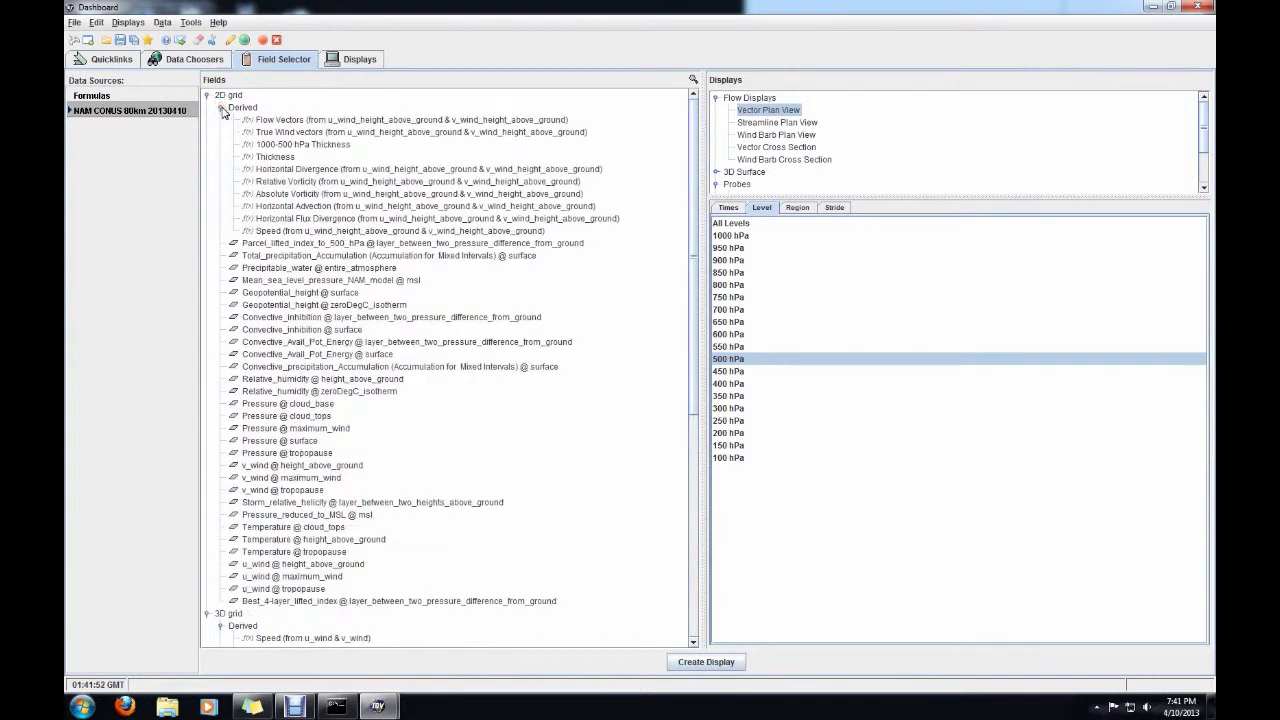
click(287, 146)
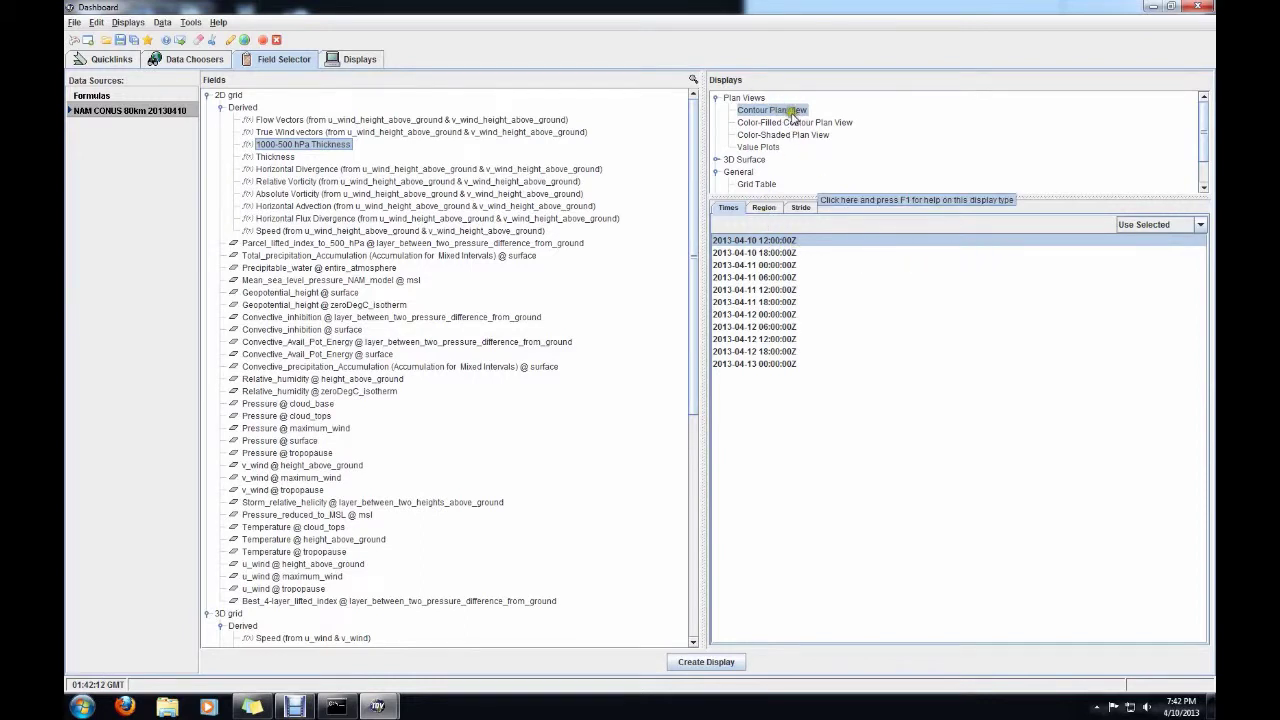
click(708, 662)
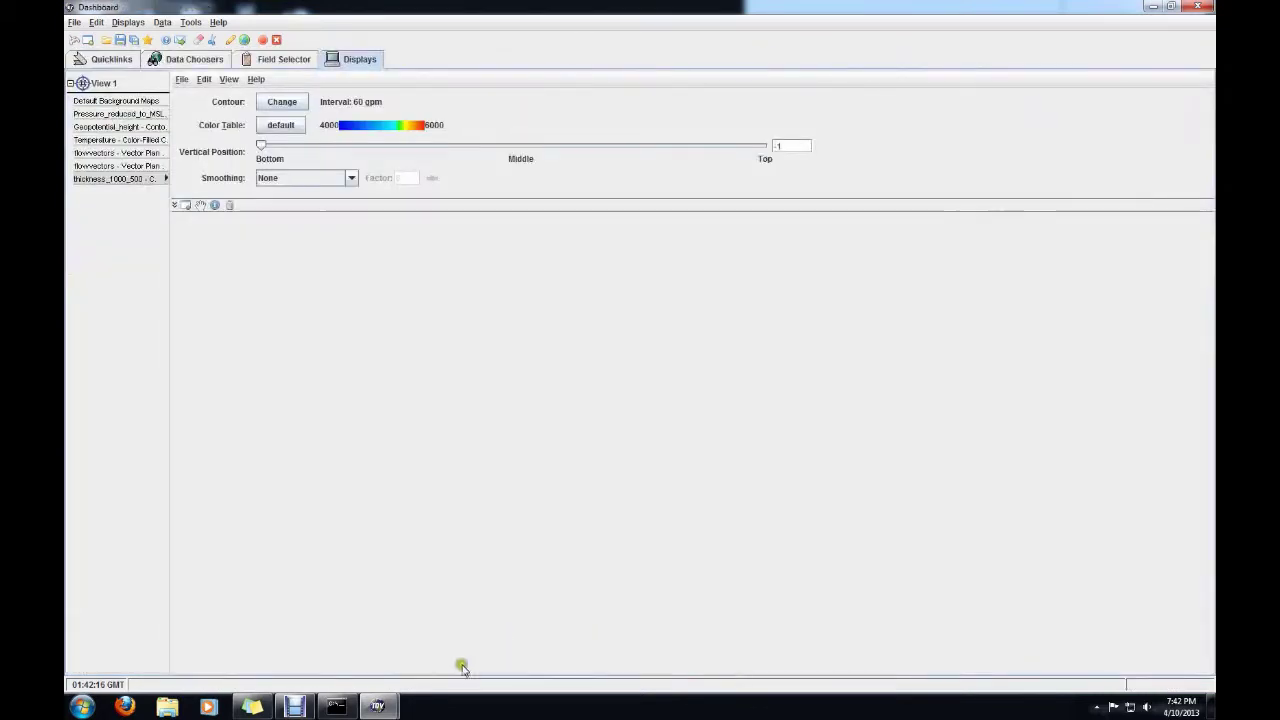
mouse_move(380, 704)
click(396, 624)
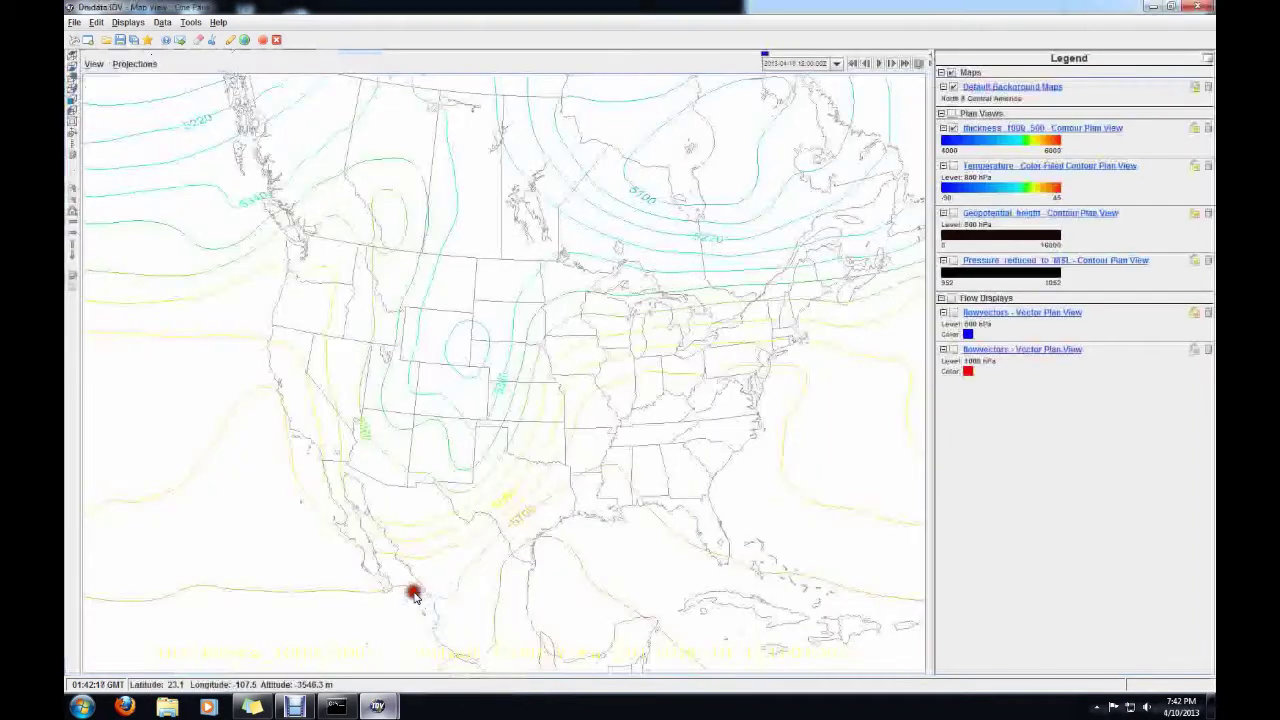
click(1029, 133)
click(1036, 145)
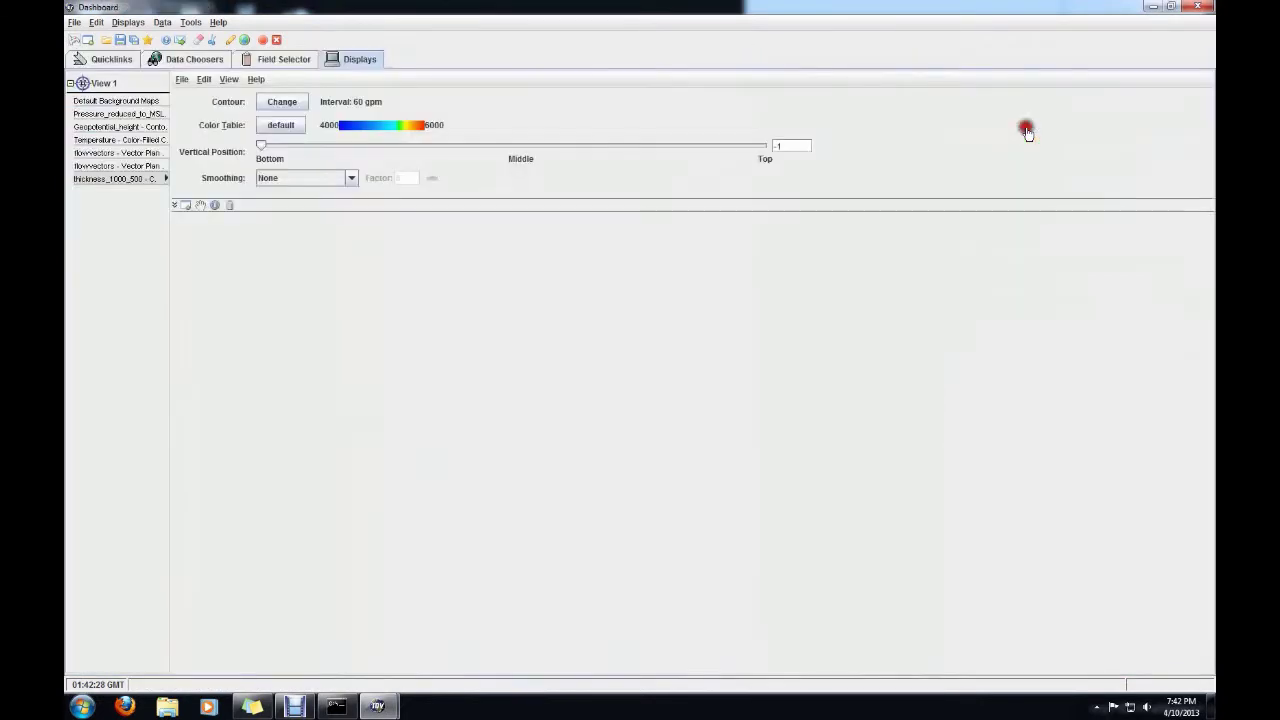
click(281, 127)
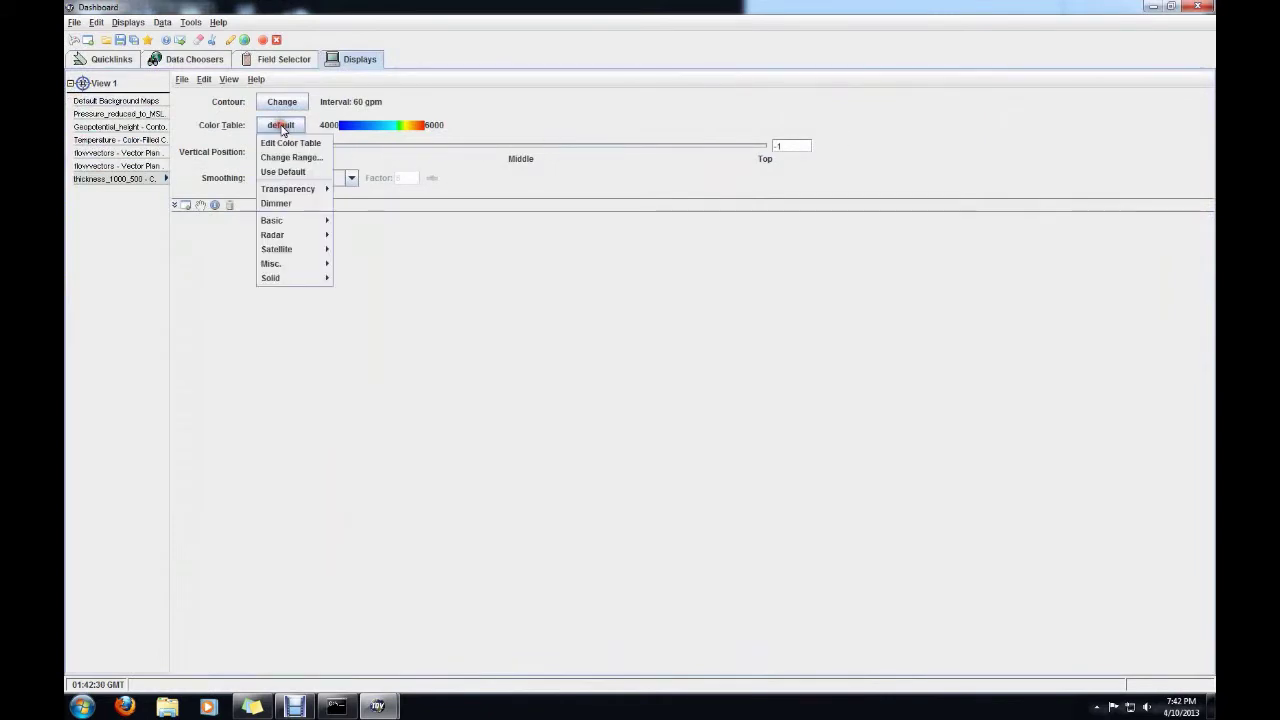
click(377, 706)
click(418, 597)
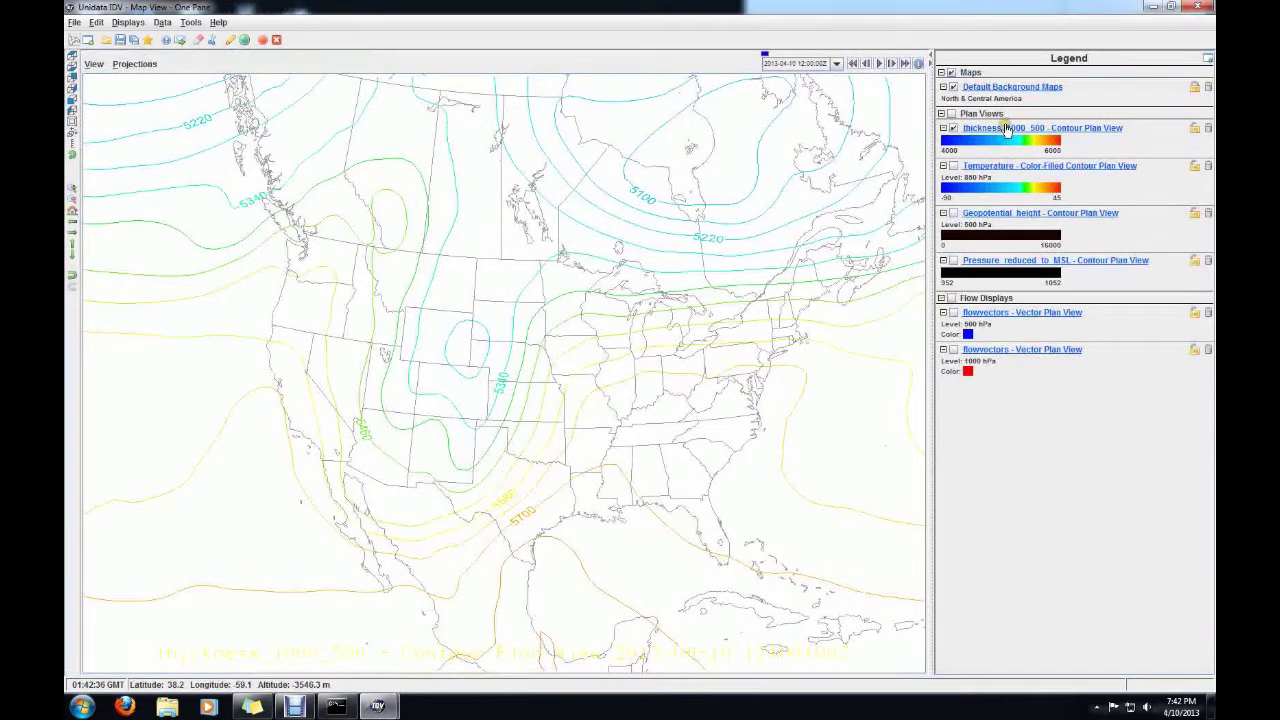
- Edit the 1000-500 hPa thickness color table, filling the range from 4000 to about 5400 with blue at hue 245
click(1006, 130)
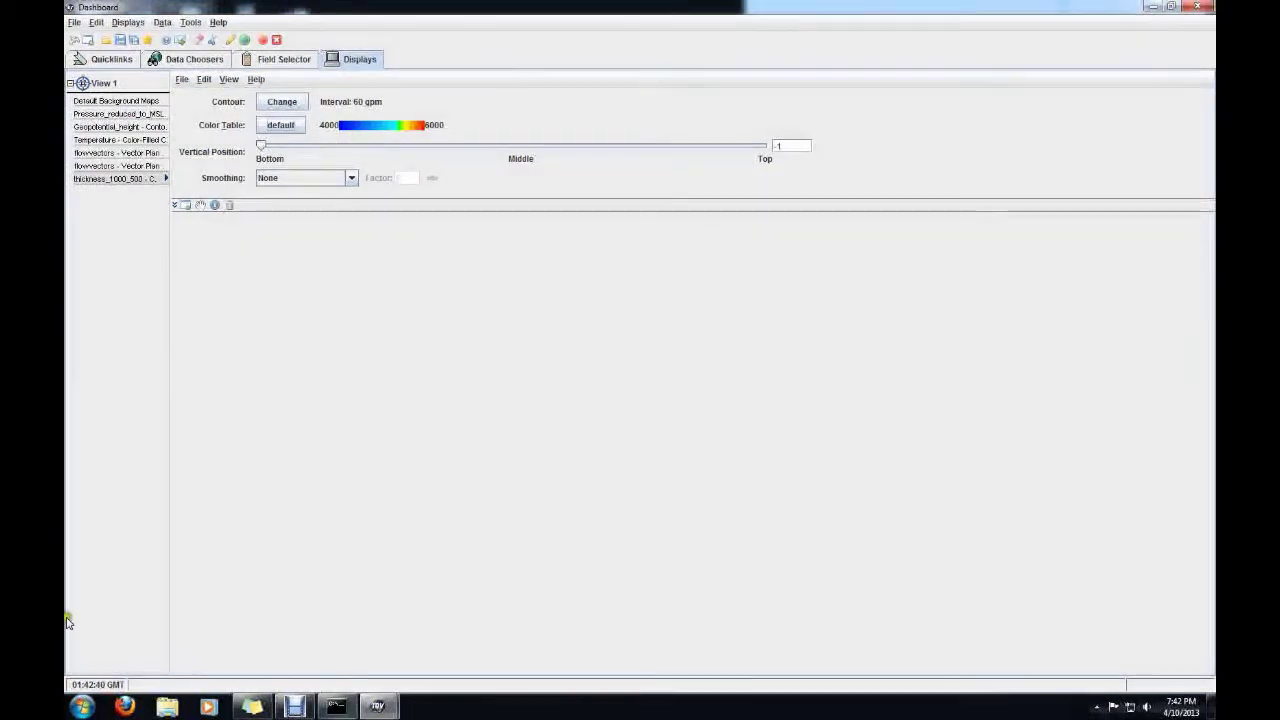
click(283, 125)
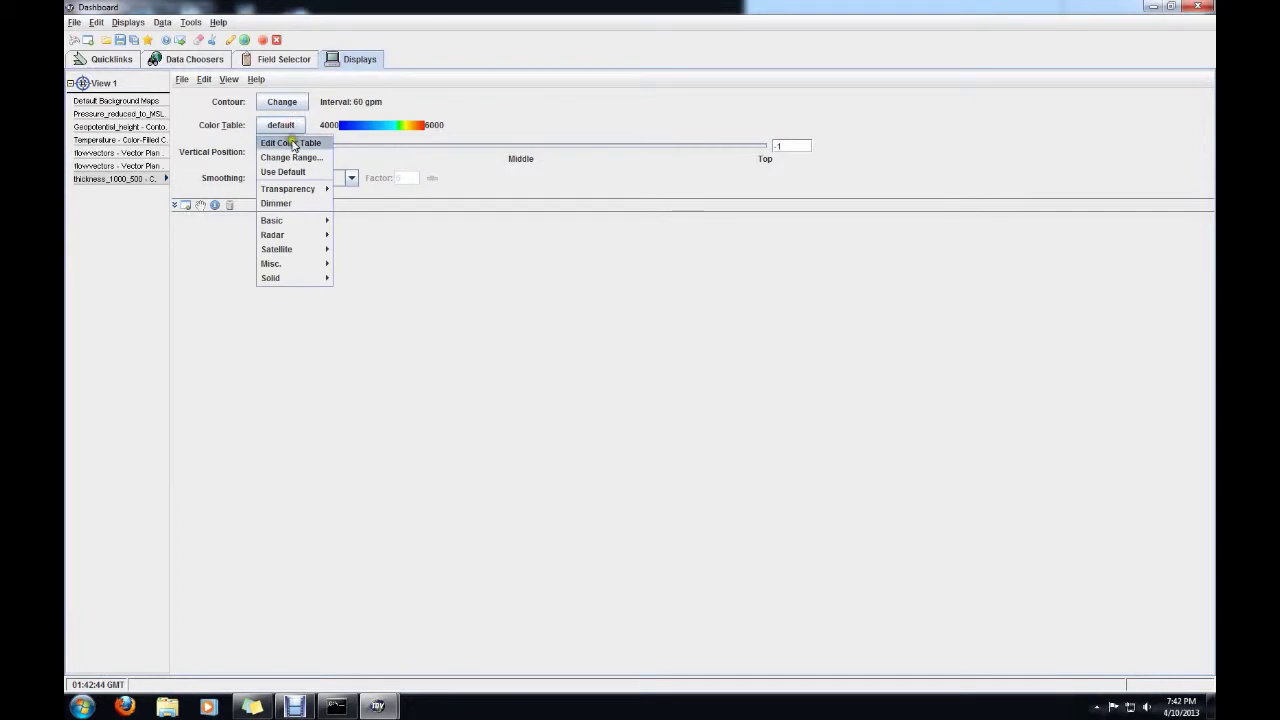
click(295, 145)
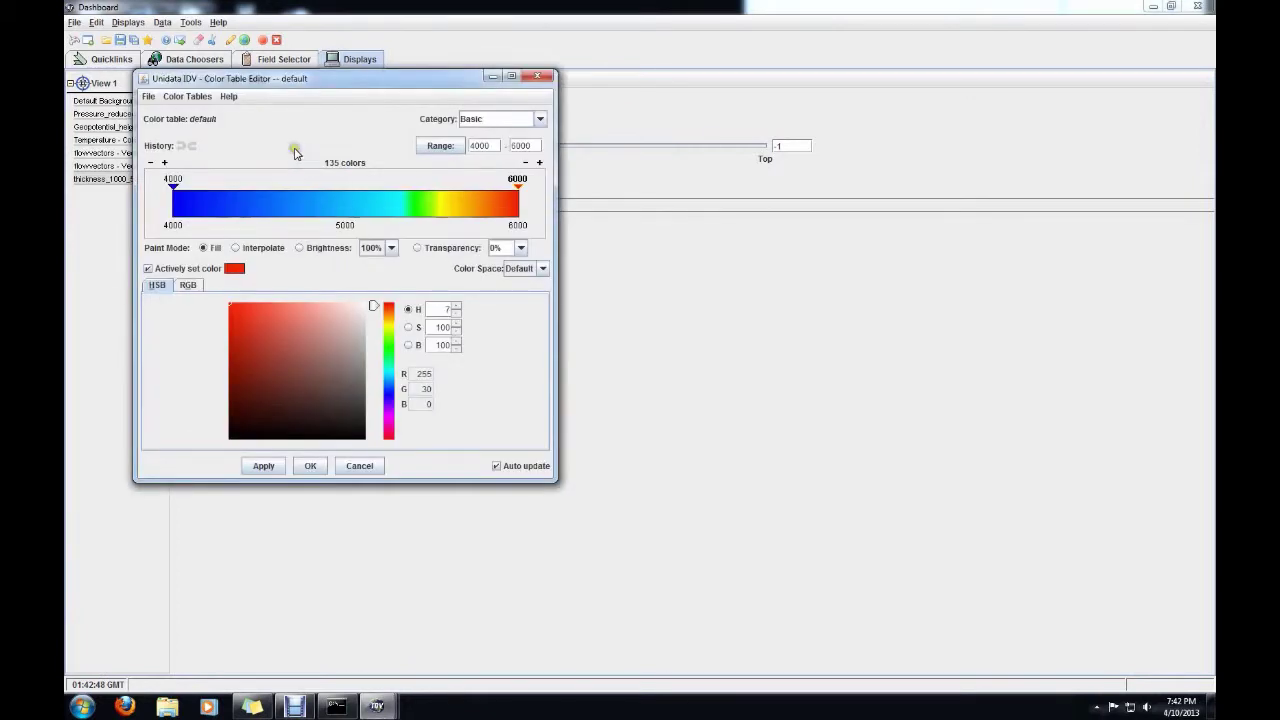
click(241, 208)
drag(373, 306, 380, 400)
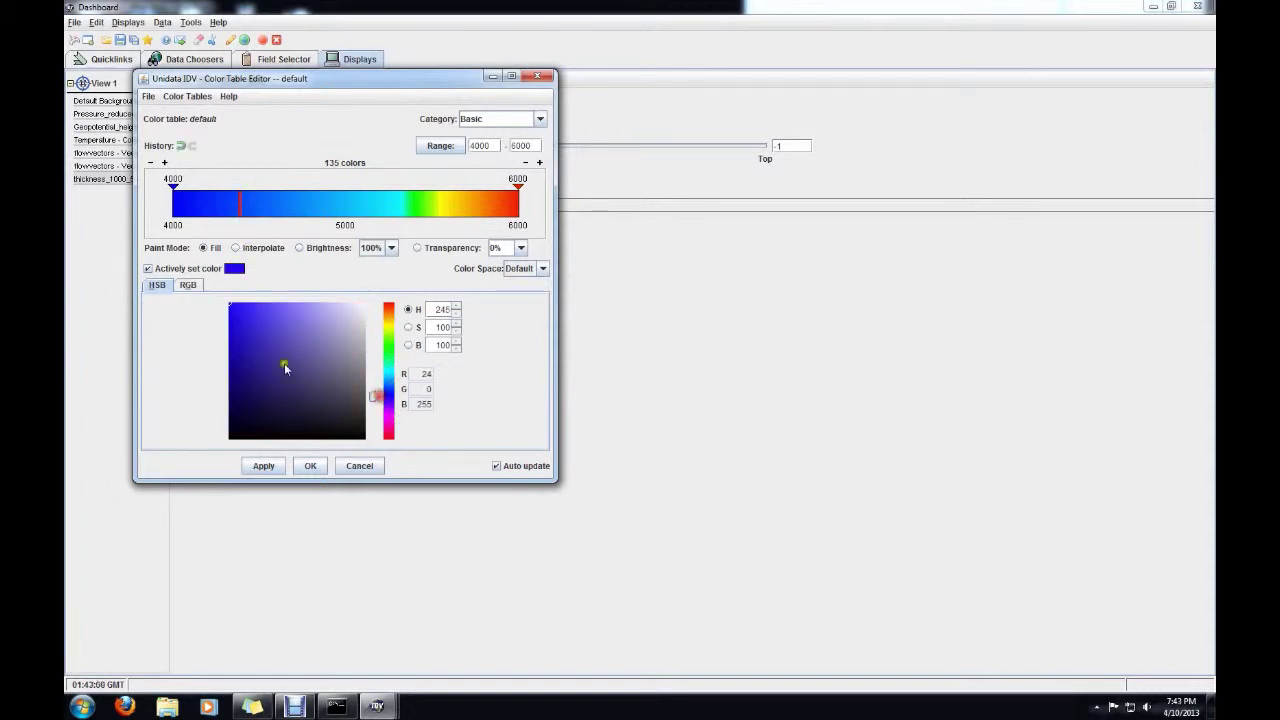
click(229, 306)
drag(418, 213, 138, 210)
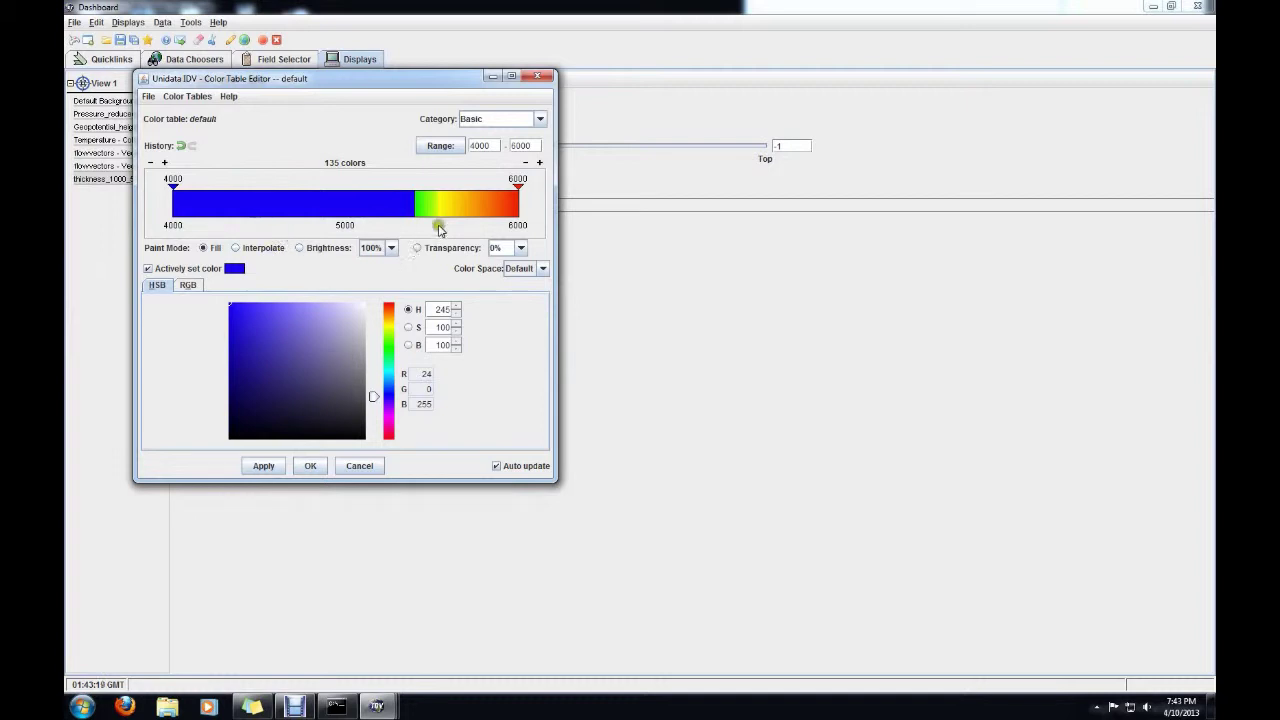
- Fill the thickness color table from about 5400 to 6000 with red at hue 0 and view the contours on the map
click(500, 210)
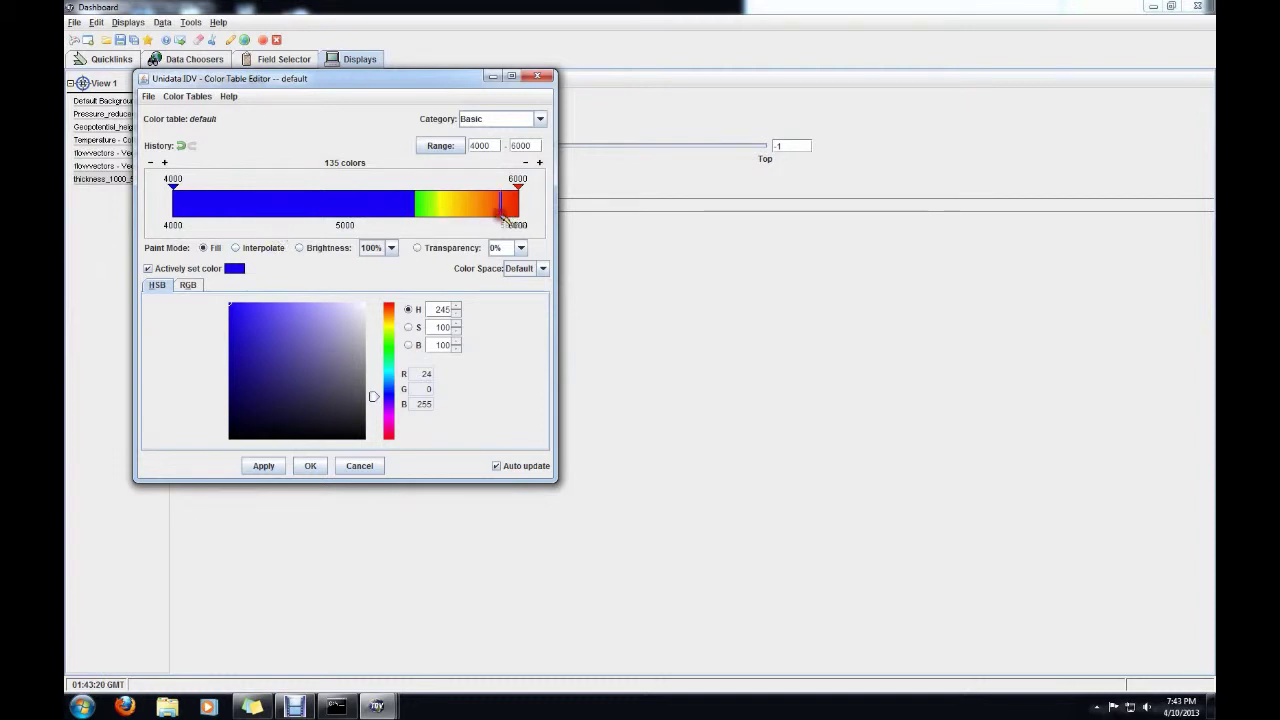
click(373, 305)
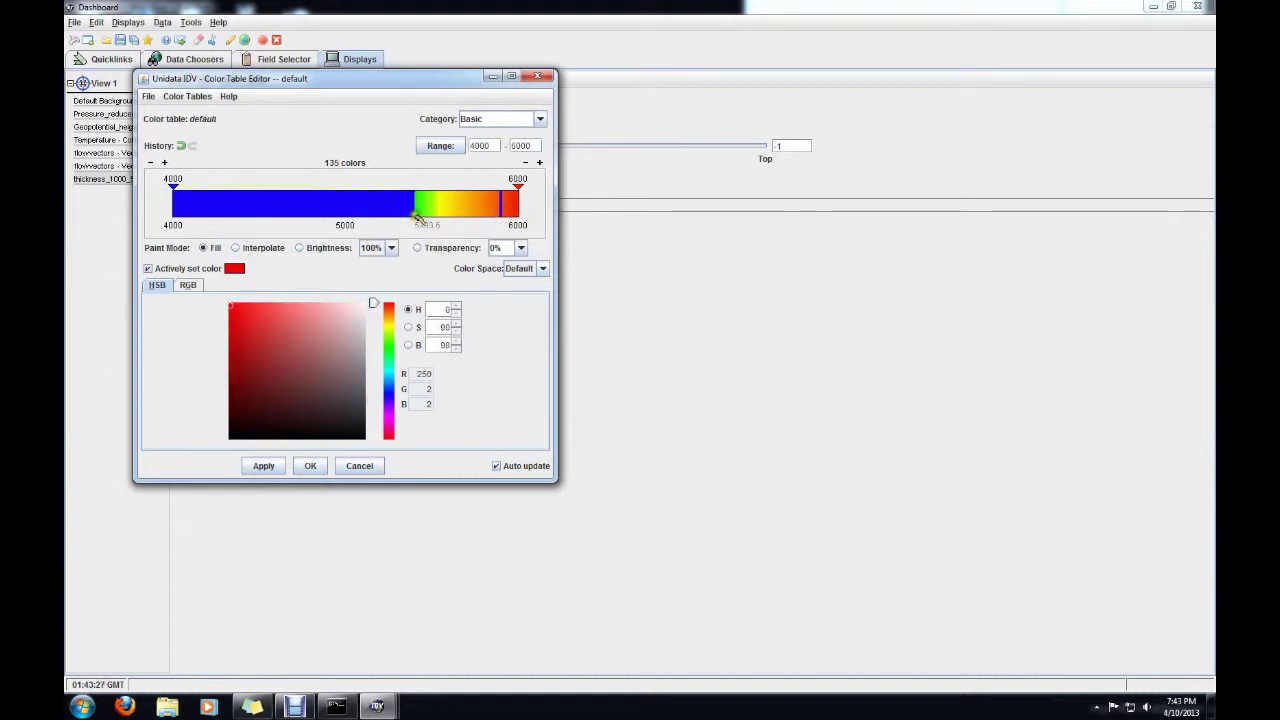
drag(418, 218, 547, 218)
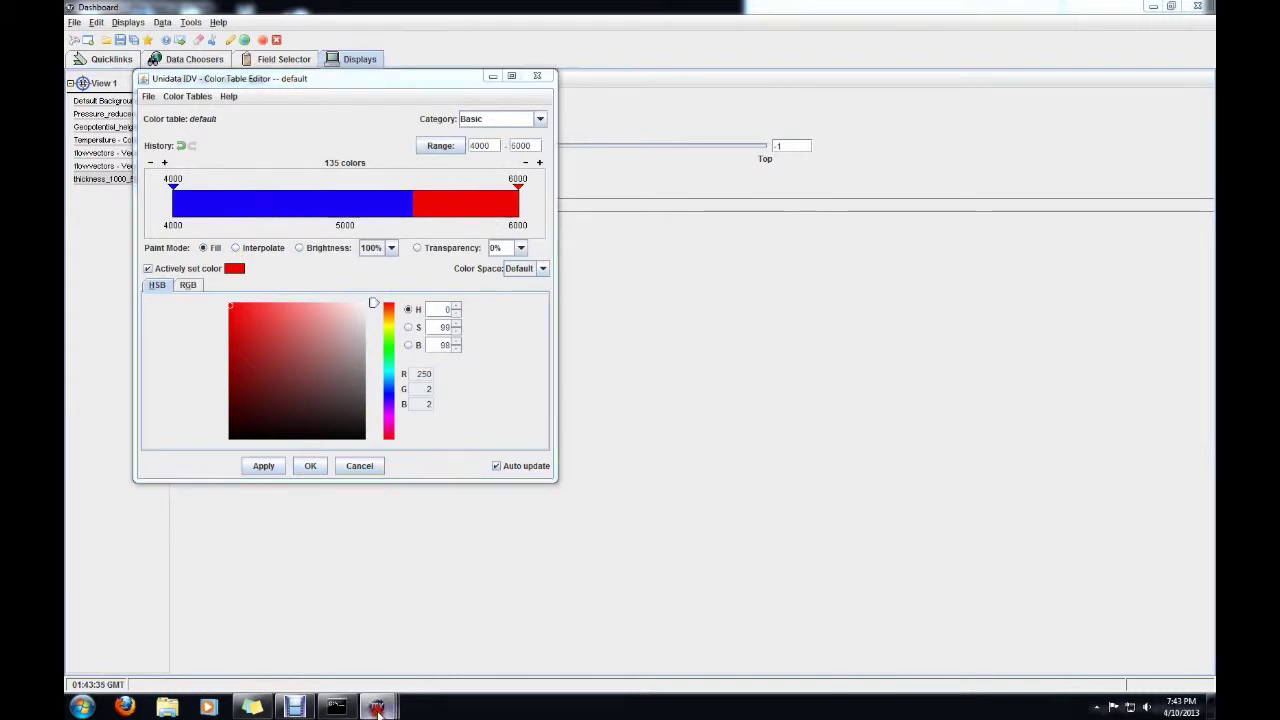
mouse_move(376, 706)
click(383, 588)
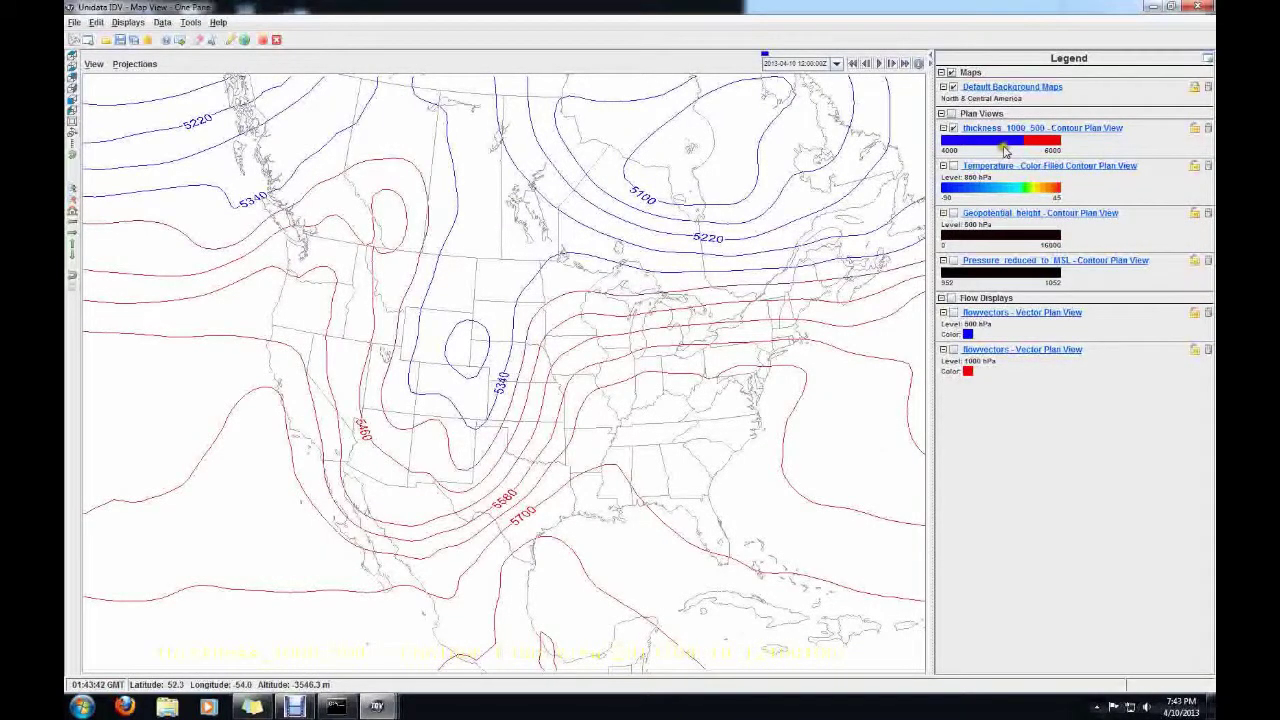
mouse_move(1007, 143)
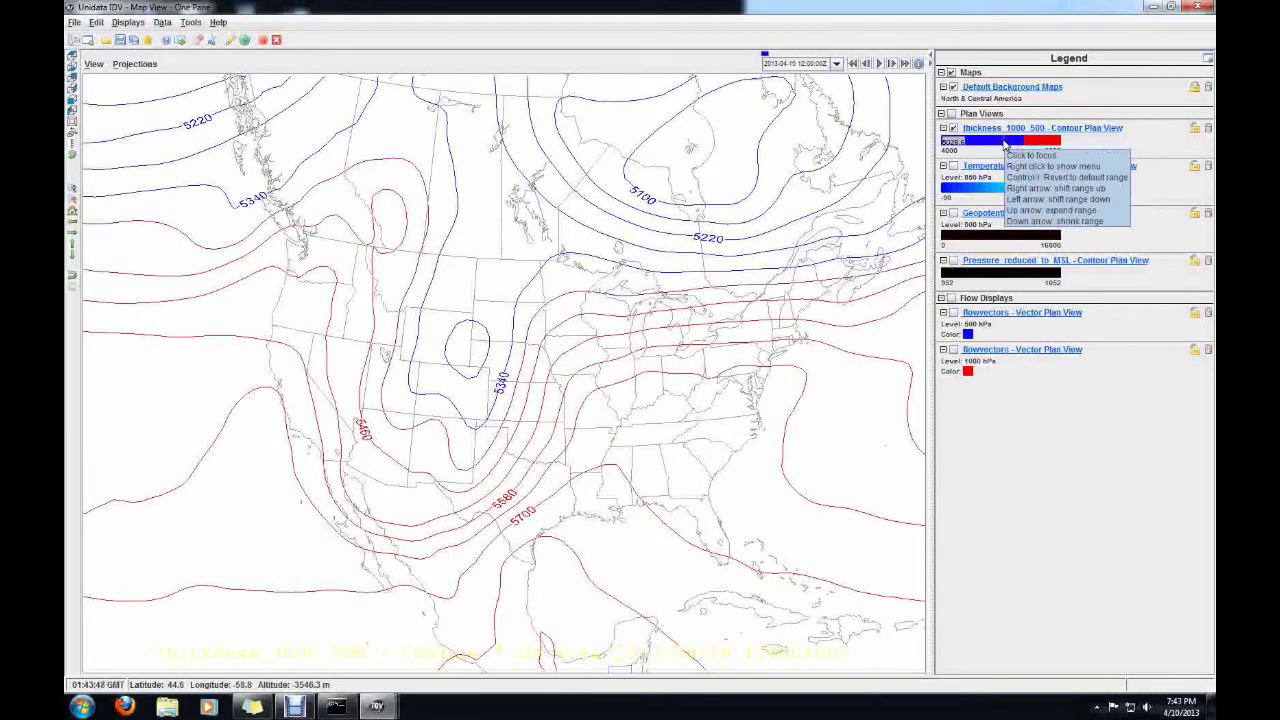
right_click(1006, 145)
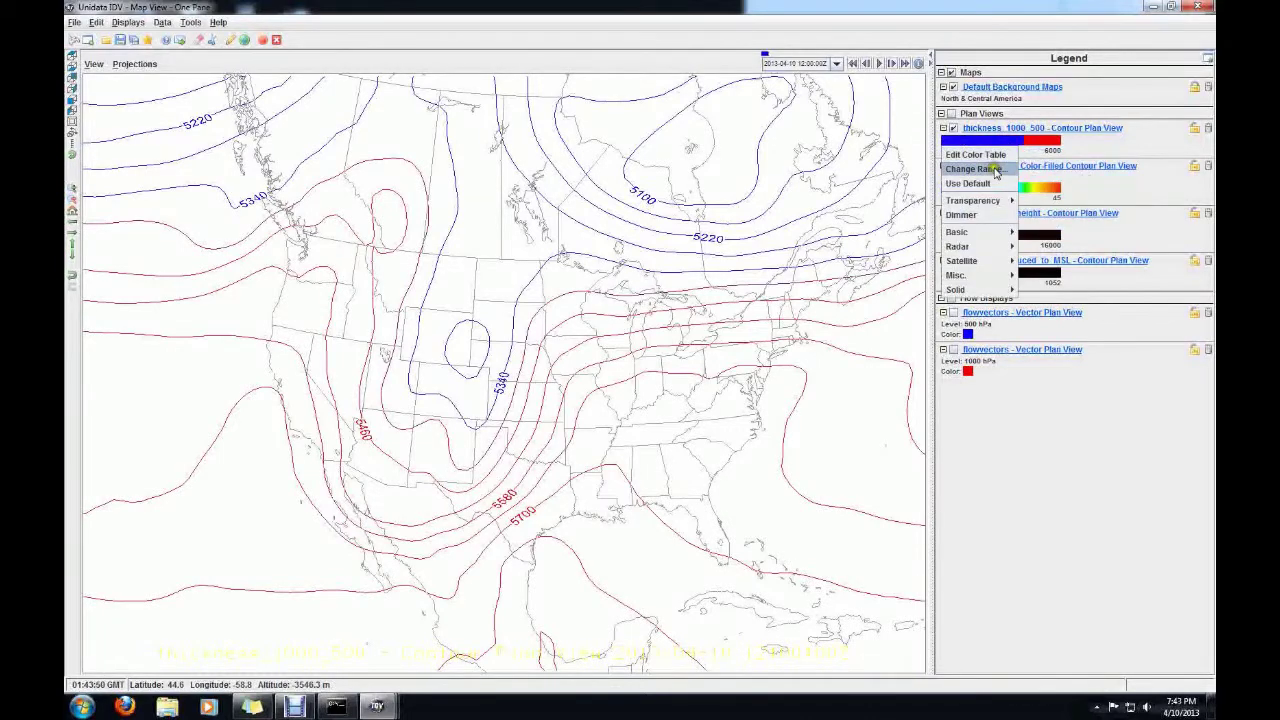
click(997, 170)
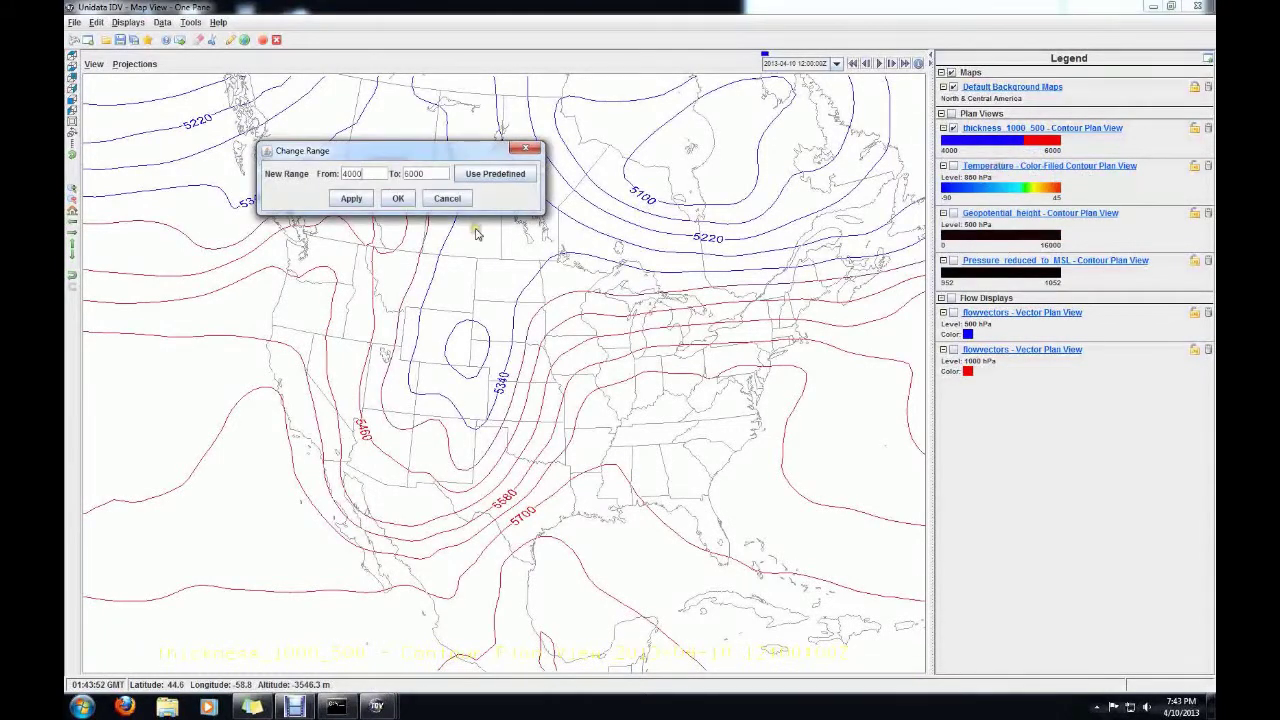
click(446, 200)
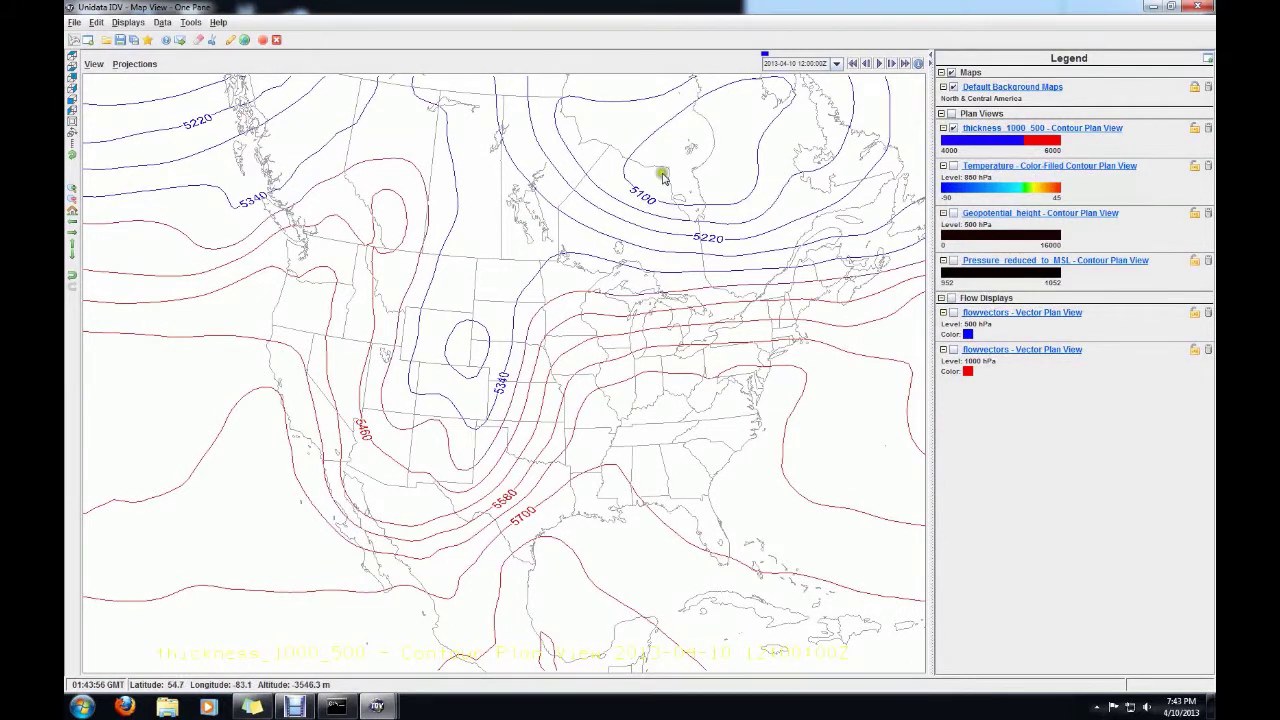
- Accept the blue and red thickness color table and close its editor
mouse_move(370, 707)
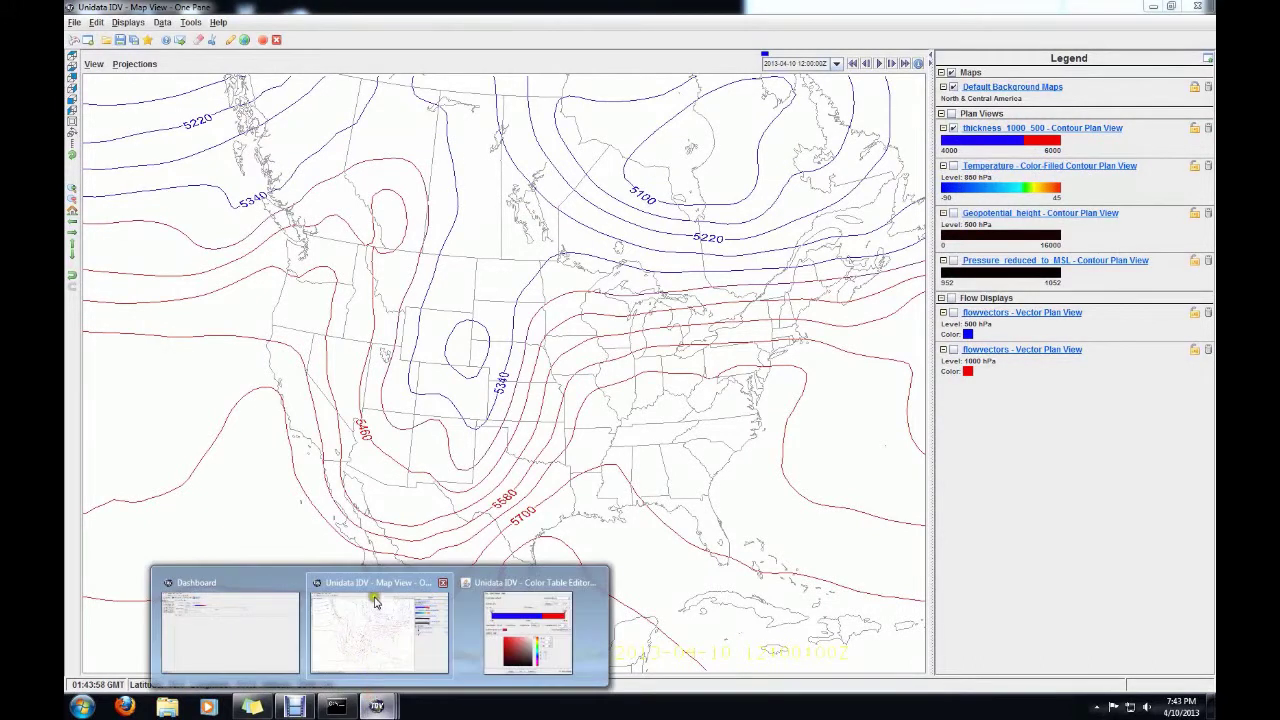
click(470, 582)
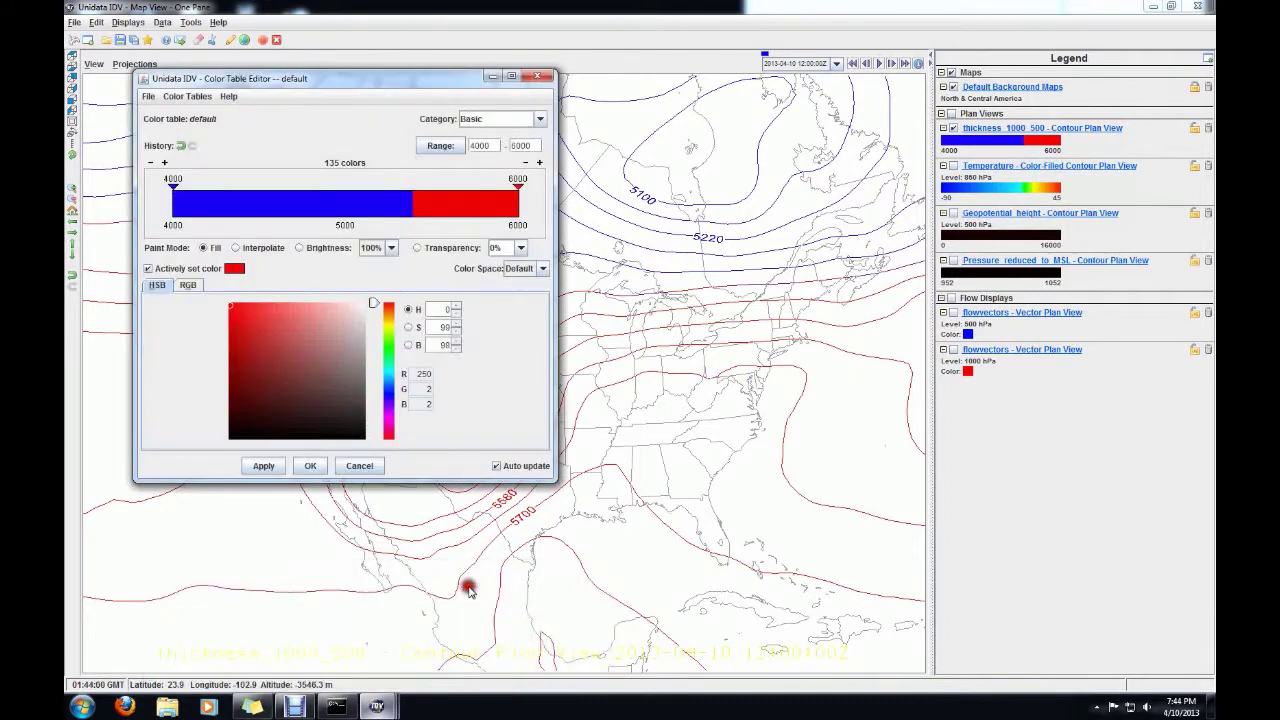
click(310, 466)
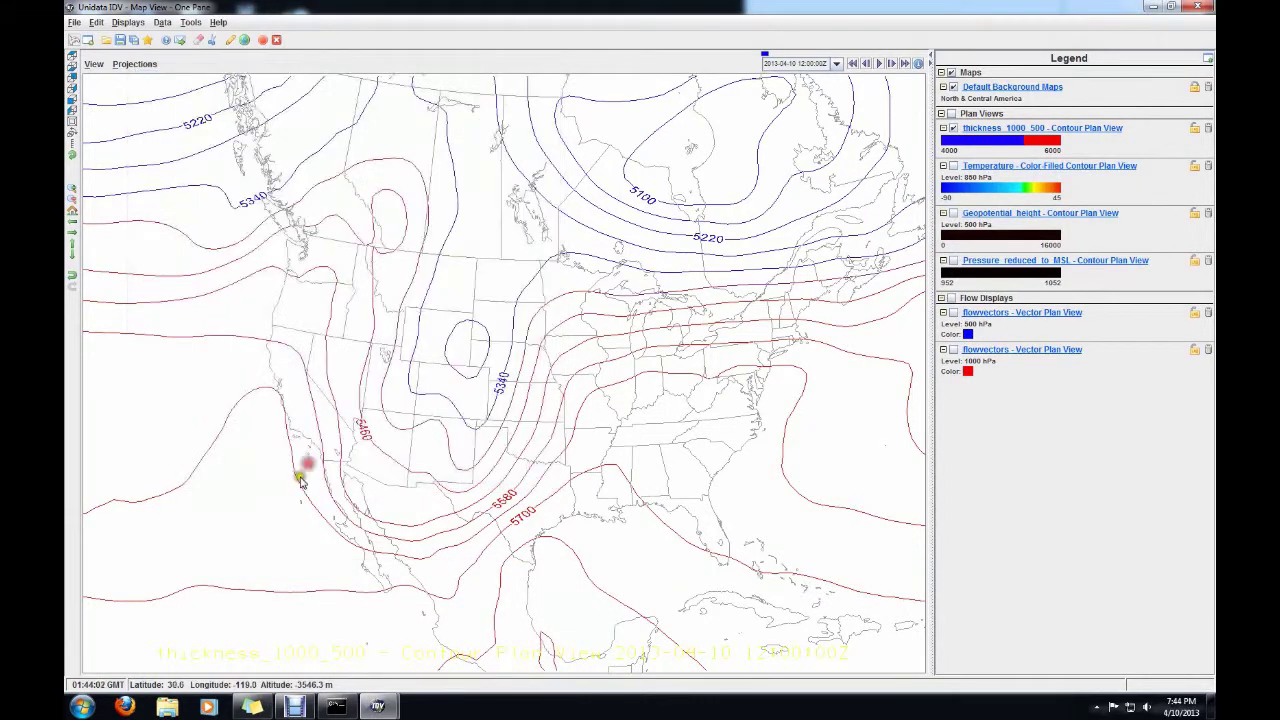
- Set the contour interval of the 1000-500 hPa thickness display to 50 gpm and view it on the map
mouse_move(377, 707)
click(316, 592)
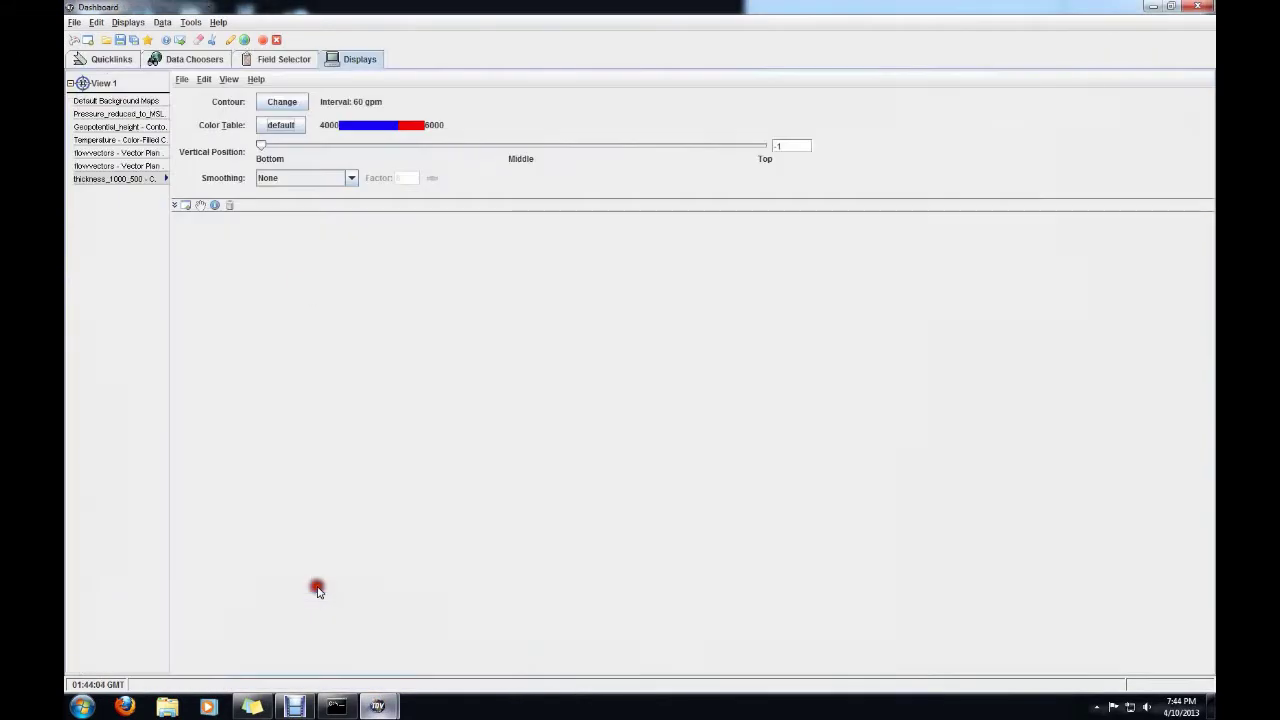
click(283, 103)
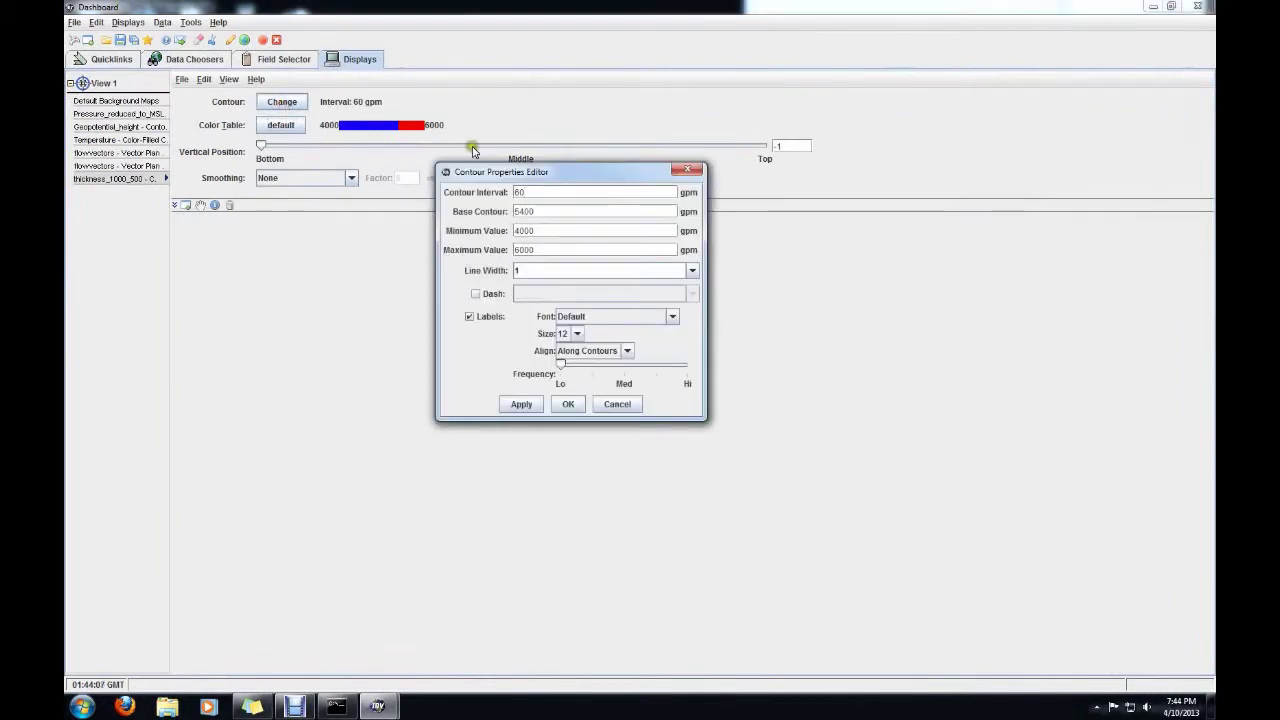
drag(535, 192, 497, 195)
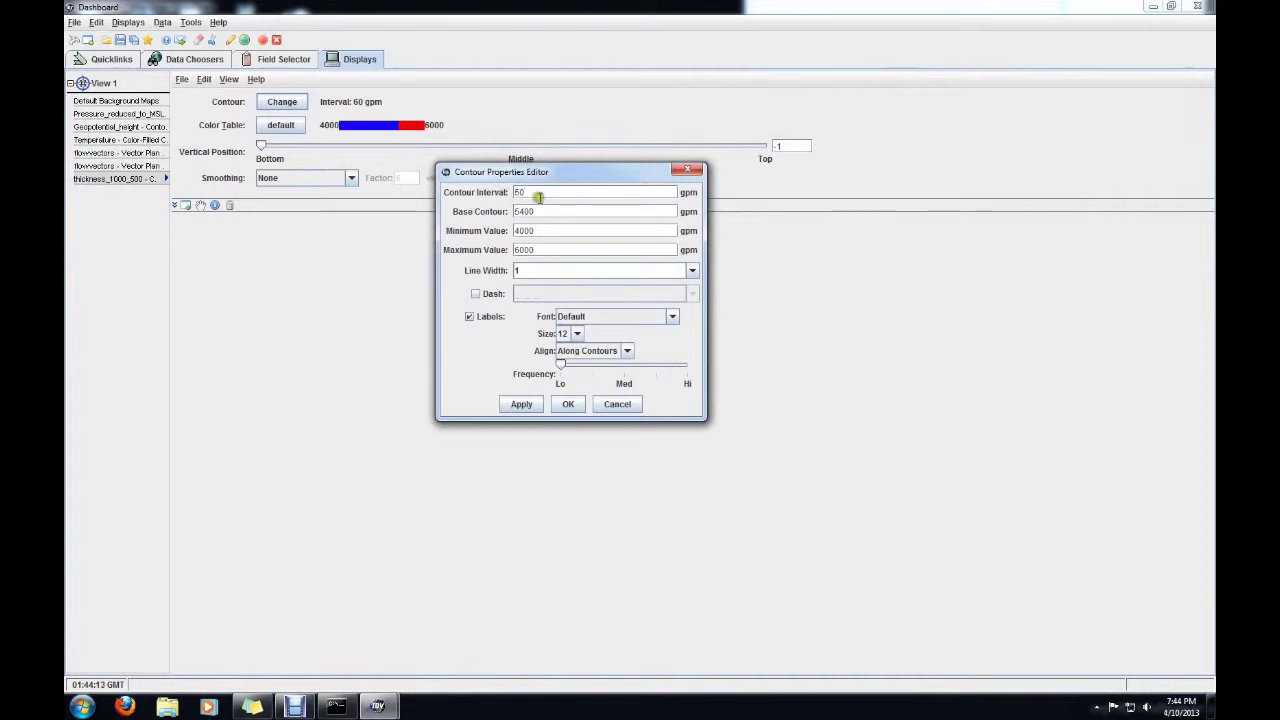
click(521, 404)
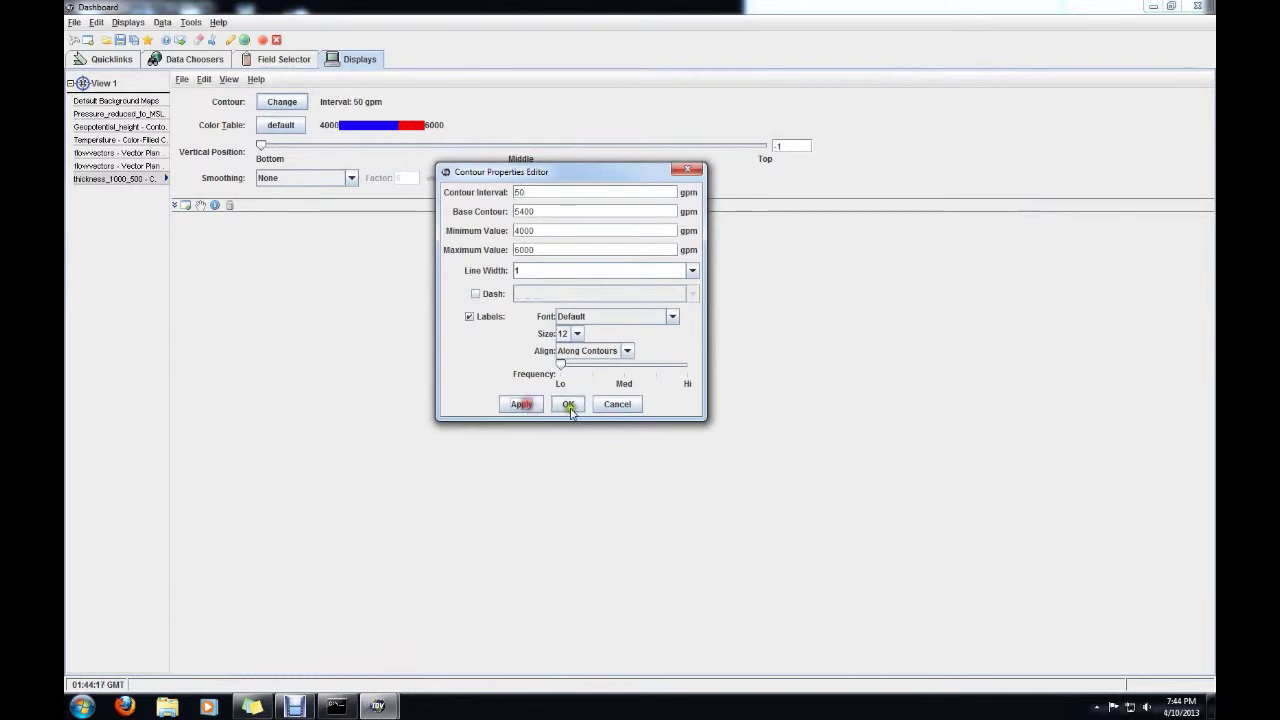
click(568, 404)
mouse_move(378, 706)
click(403, 617)
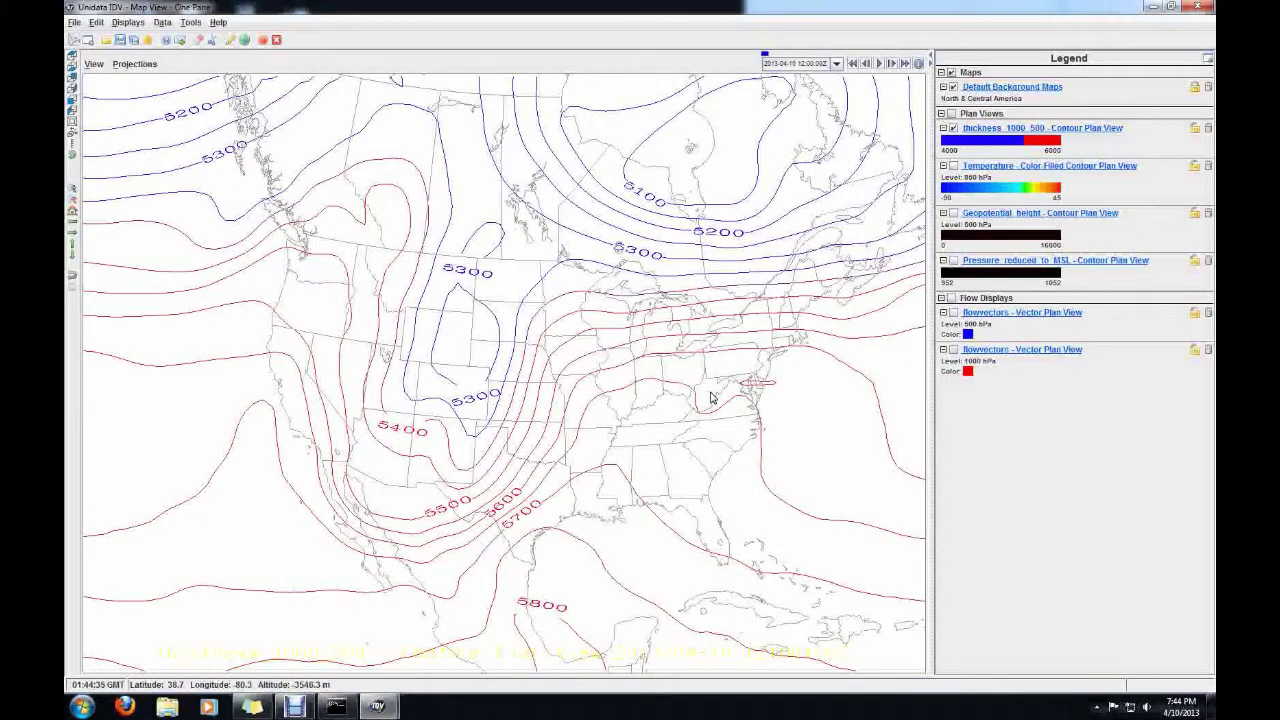
- Hide the 1000-500 hPa thickness contours on the map and return to the NAM CONUS field list
click(953, 128)
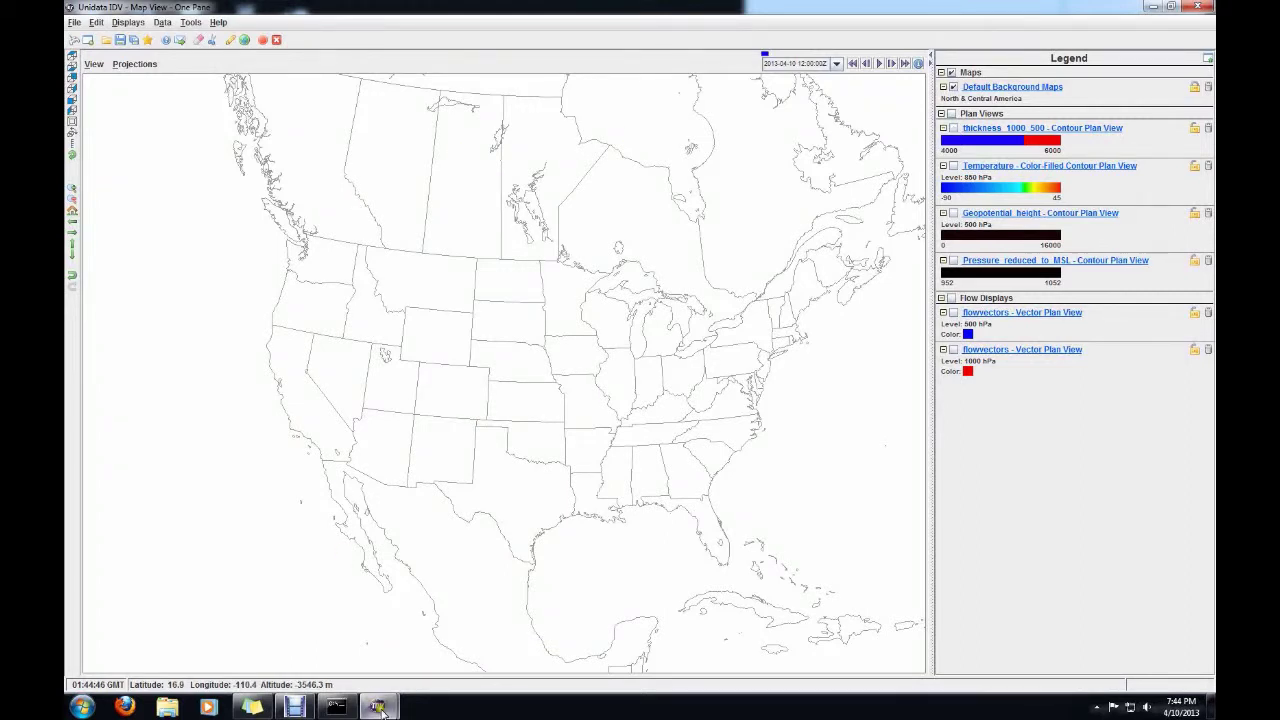
mouse_move(372, 705)
click(325, 588)
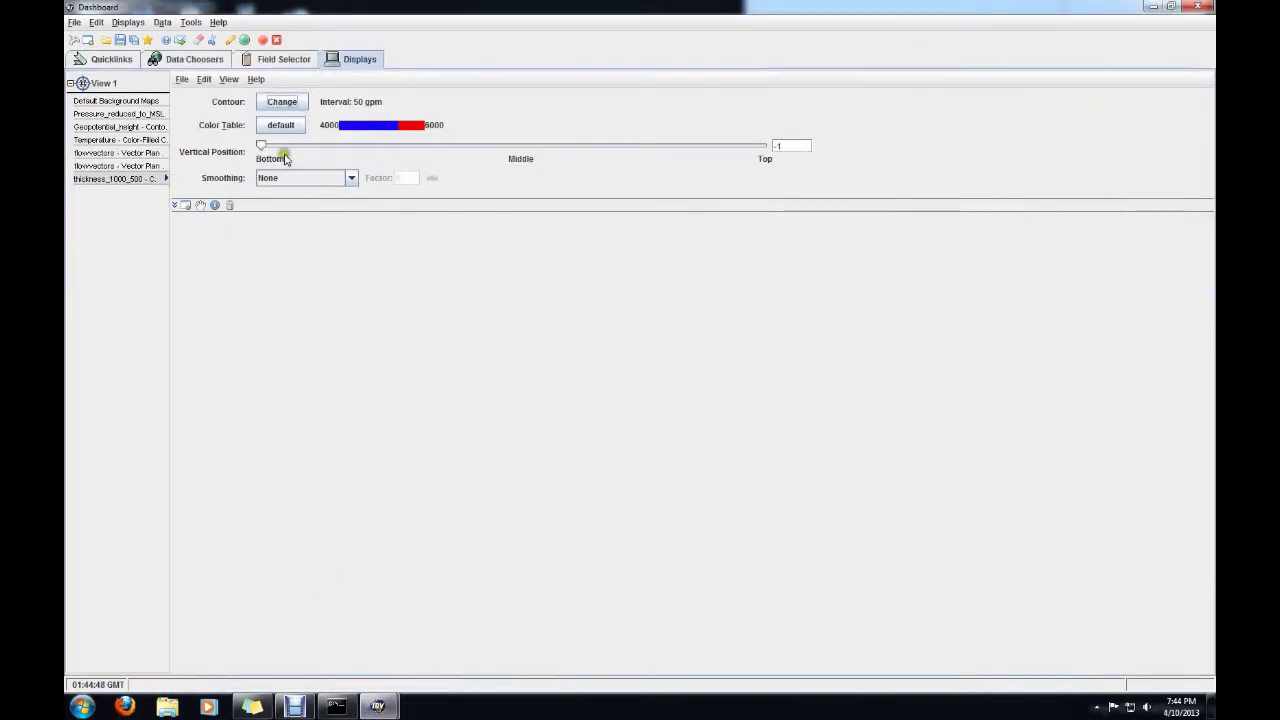
click(270, 59)
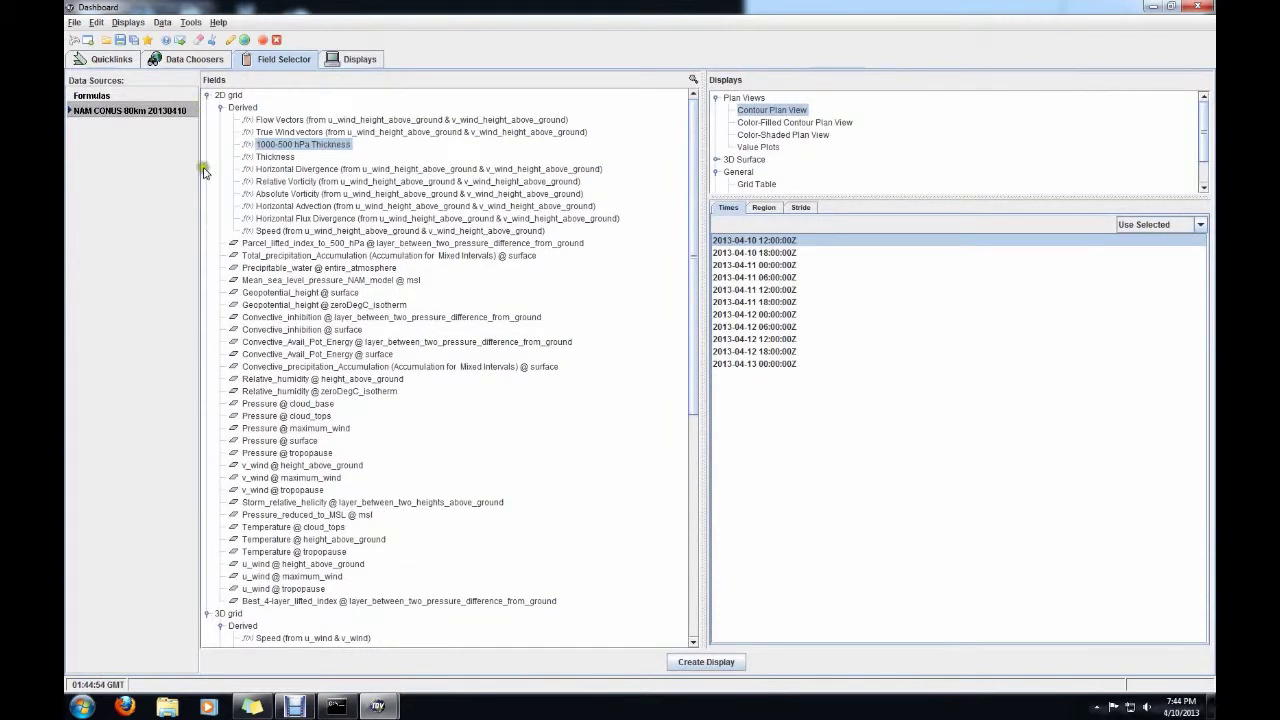
- Create a color-filled contour plan view of the 3D derived wind speed (from u_wind & v_wind) at 300 hPa
scroll(380, 480, down, 3)
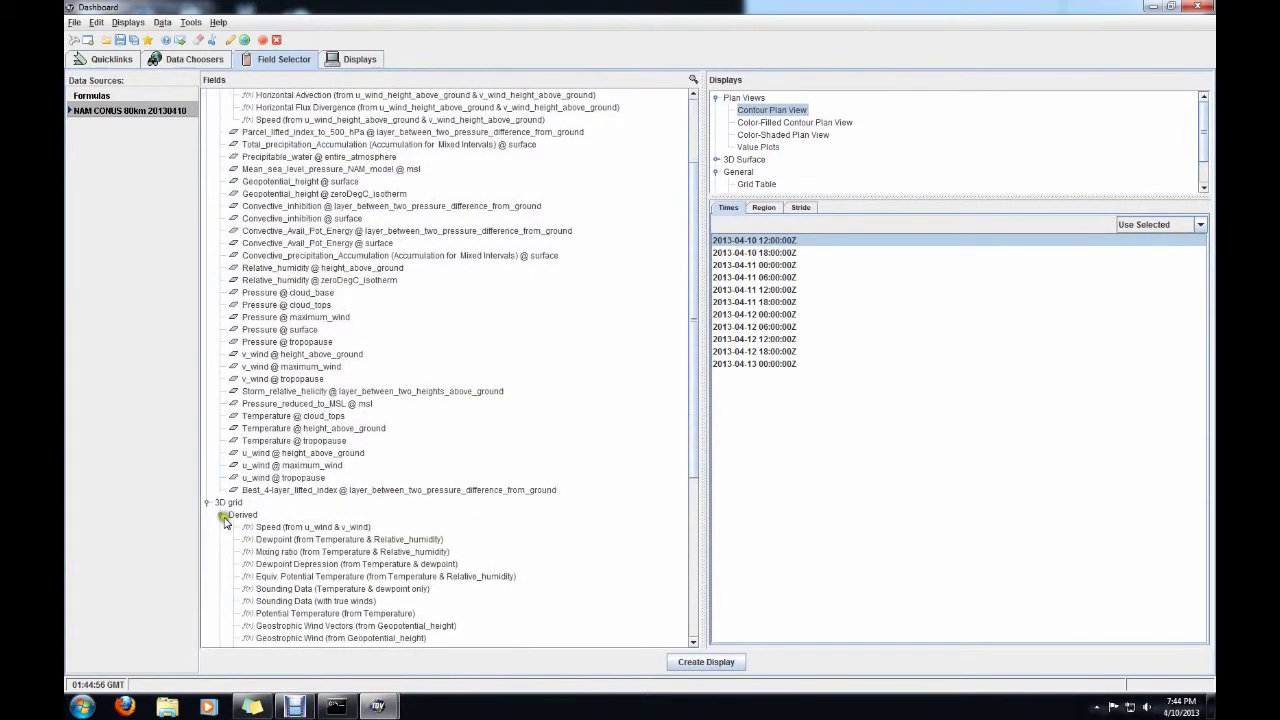
click(283, 530)
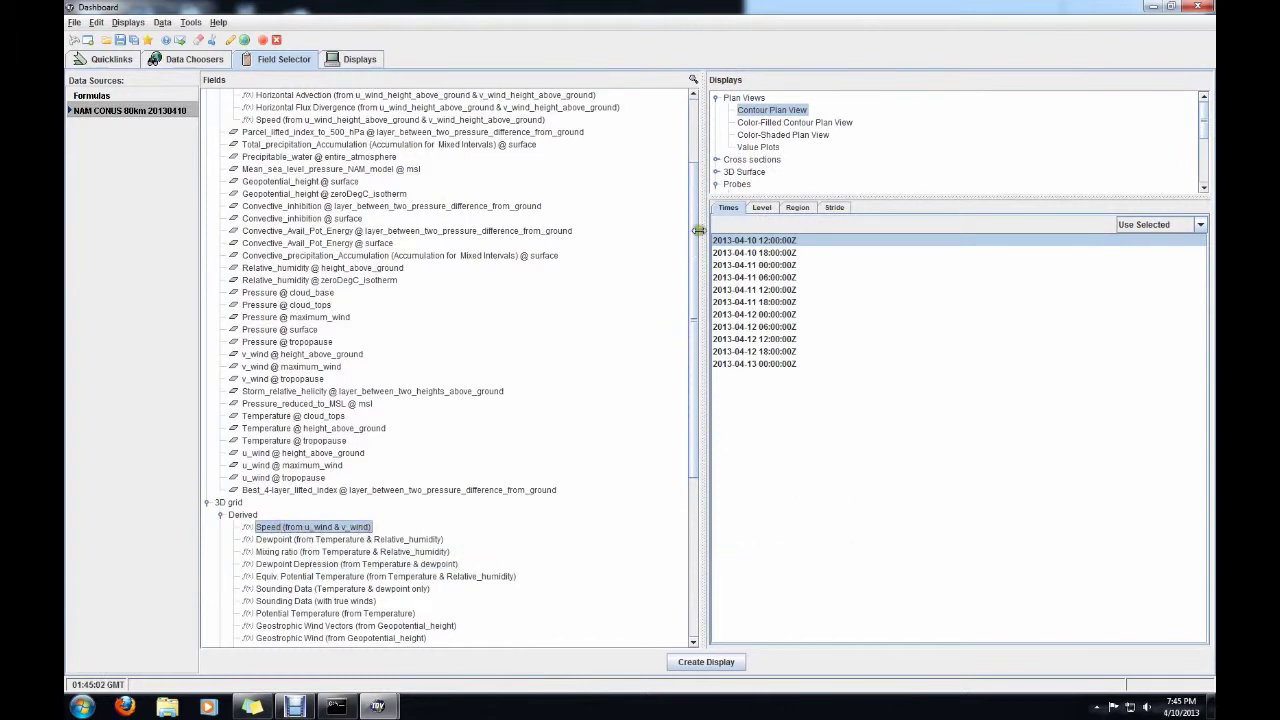
click(763, 208)
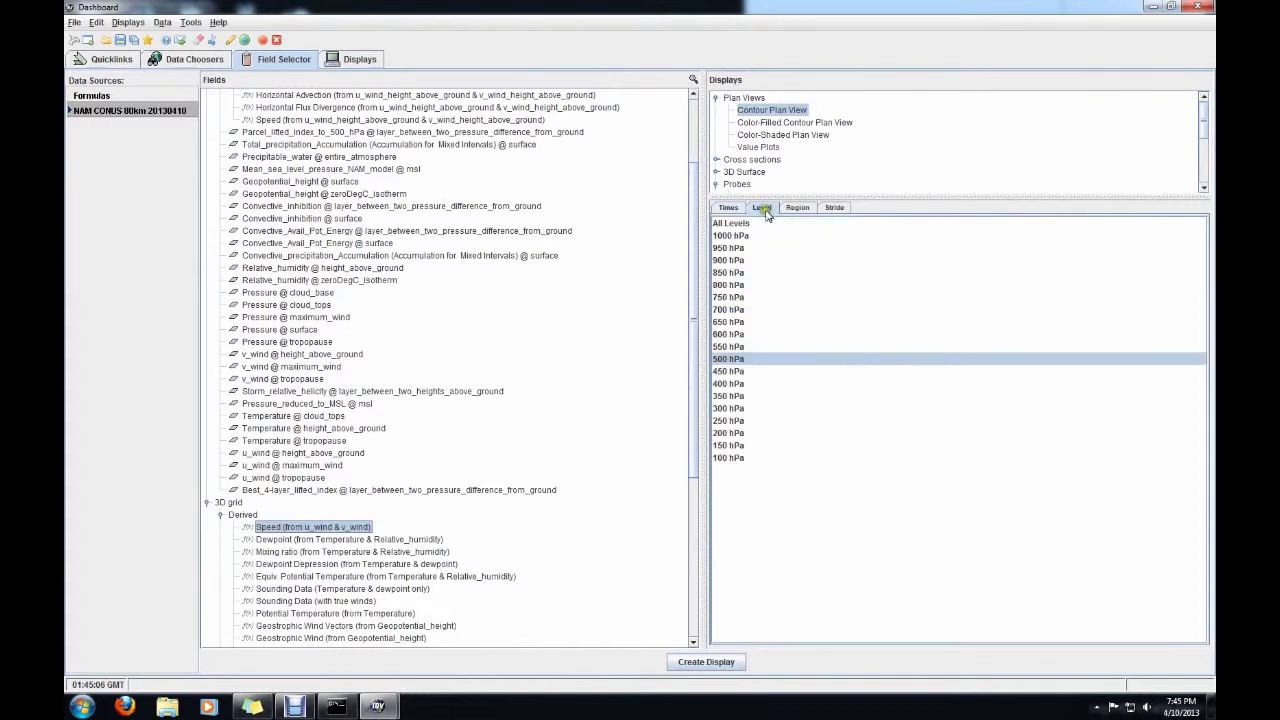
click(734, 409)
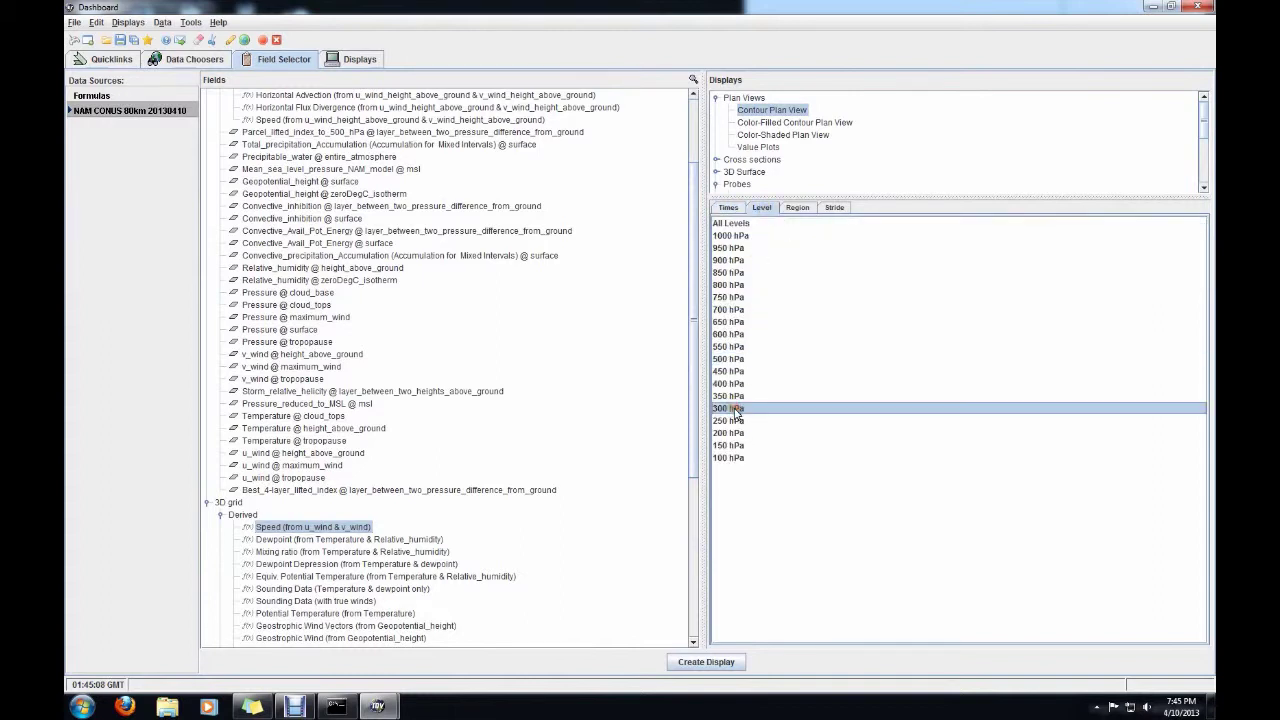
click(790, 123)
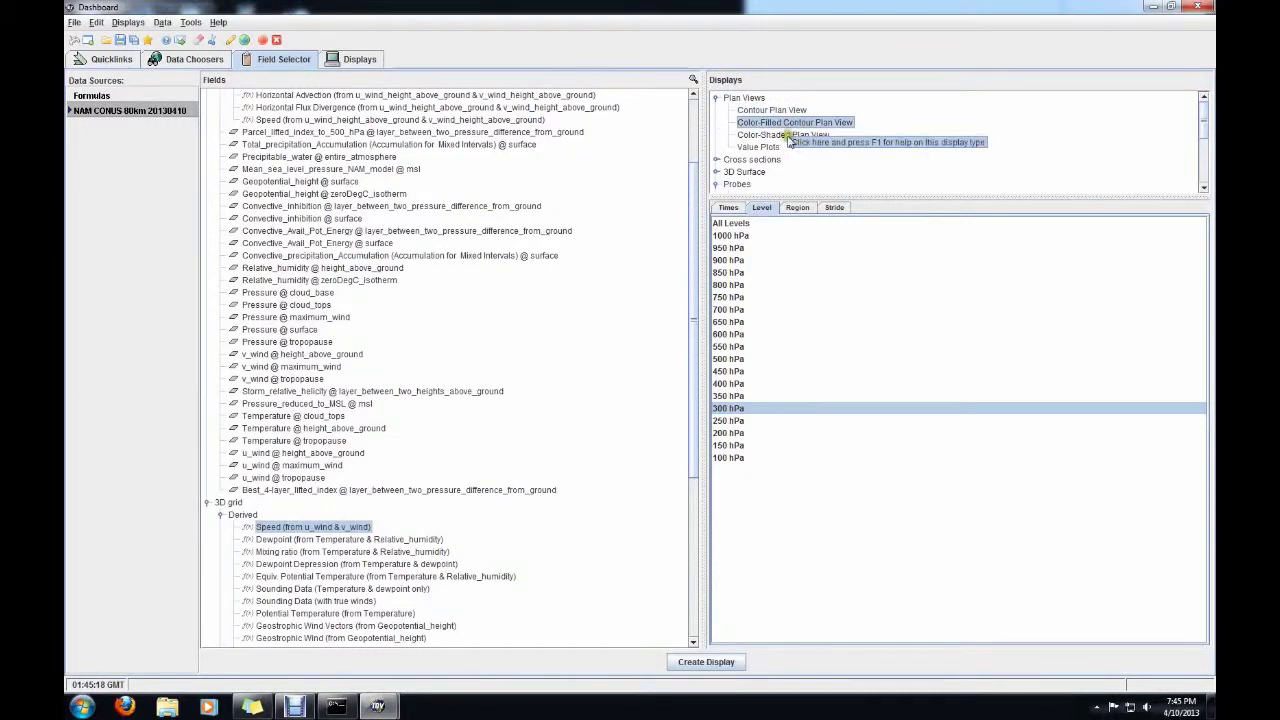
click(714, 662)
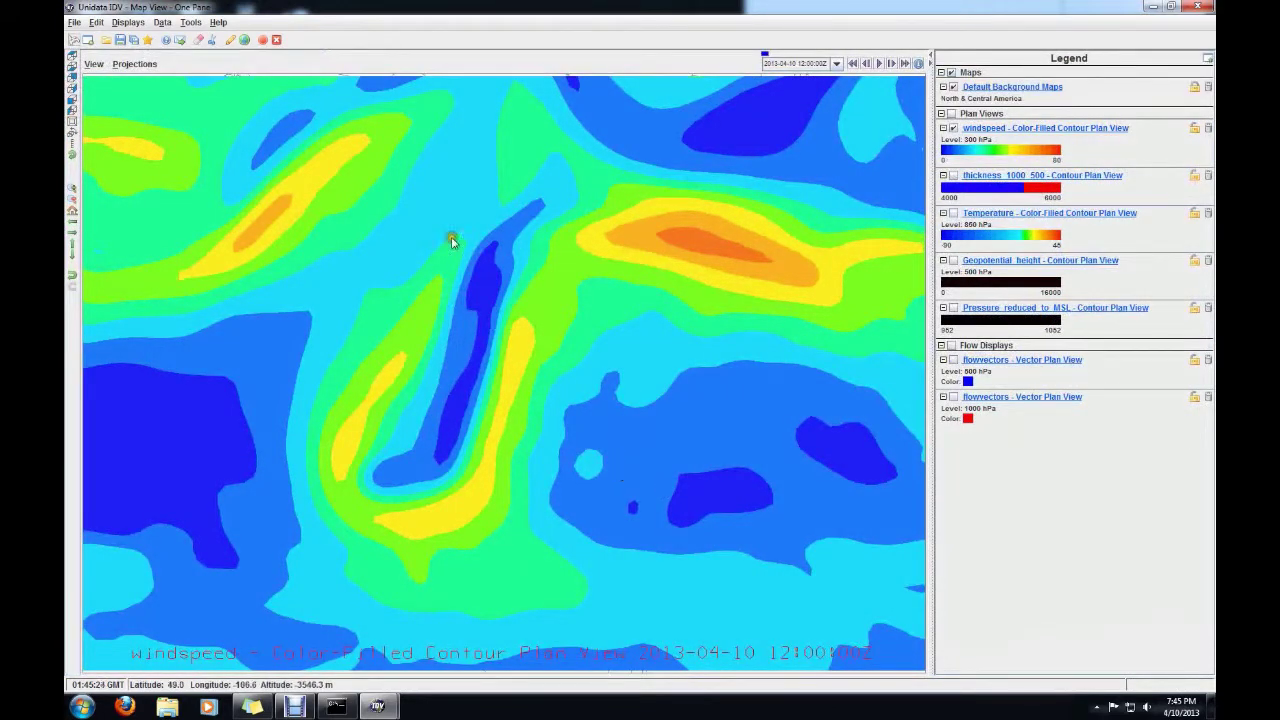
- Set the default background maps' vertical position to 1 so they lie above the wind speed fill, and return to the map view
click(1013, 88)
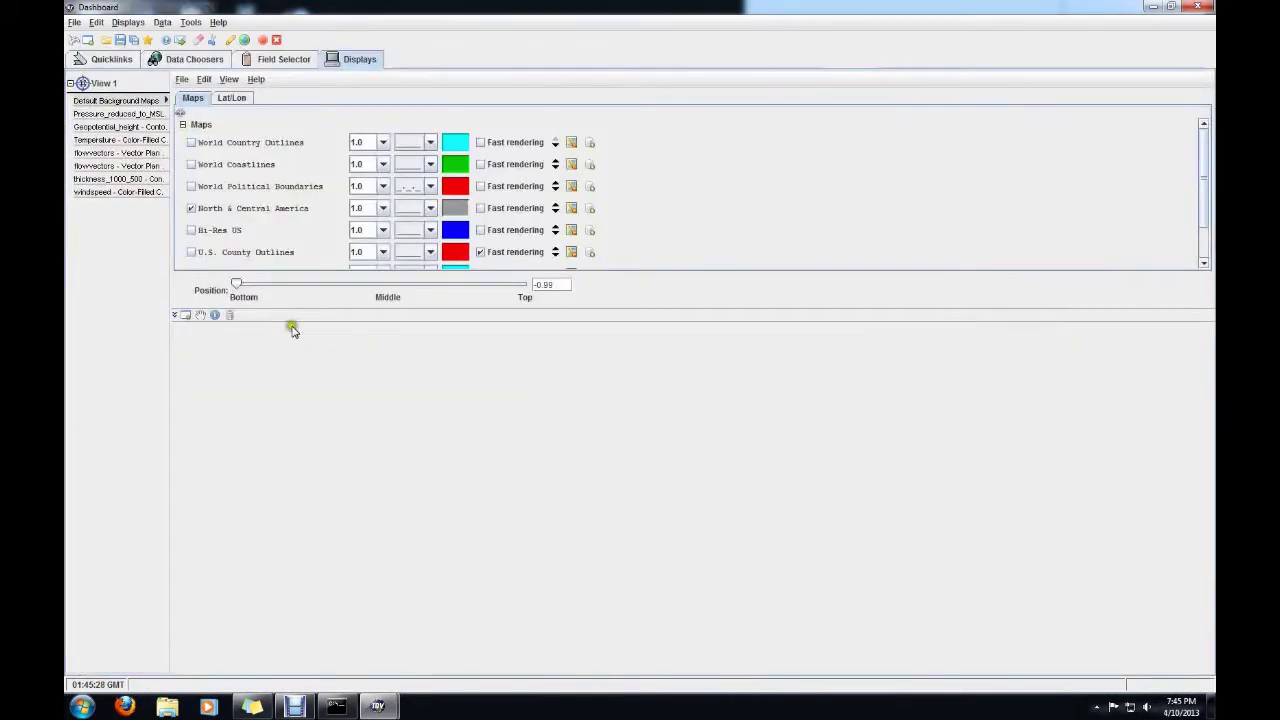
drag(238, 287, 576, 285)
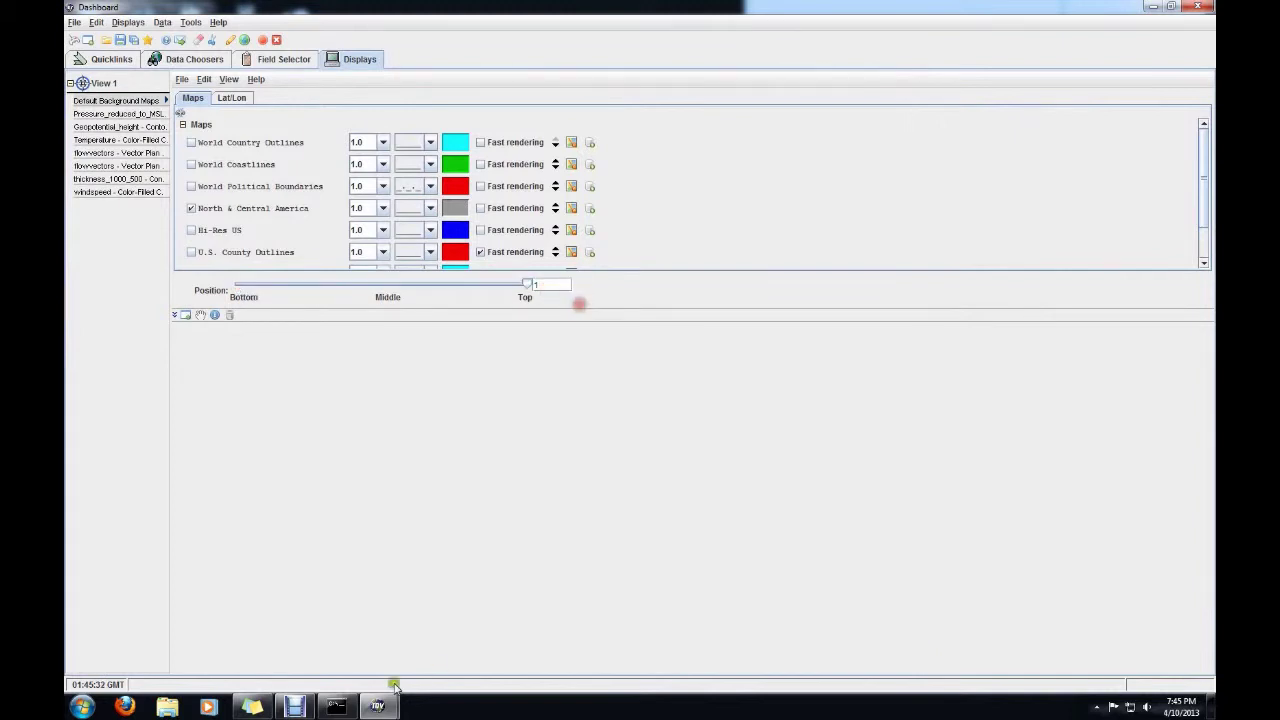
mouse_move(378, 706)
click(412, 571)
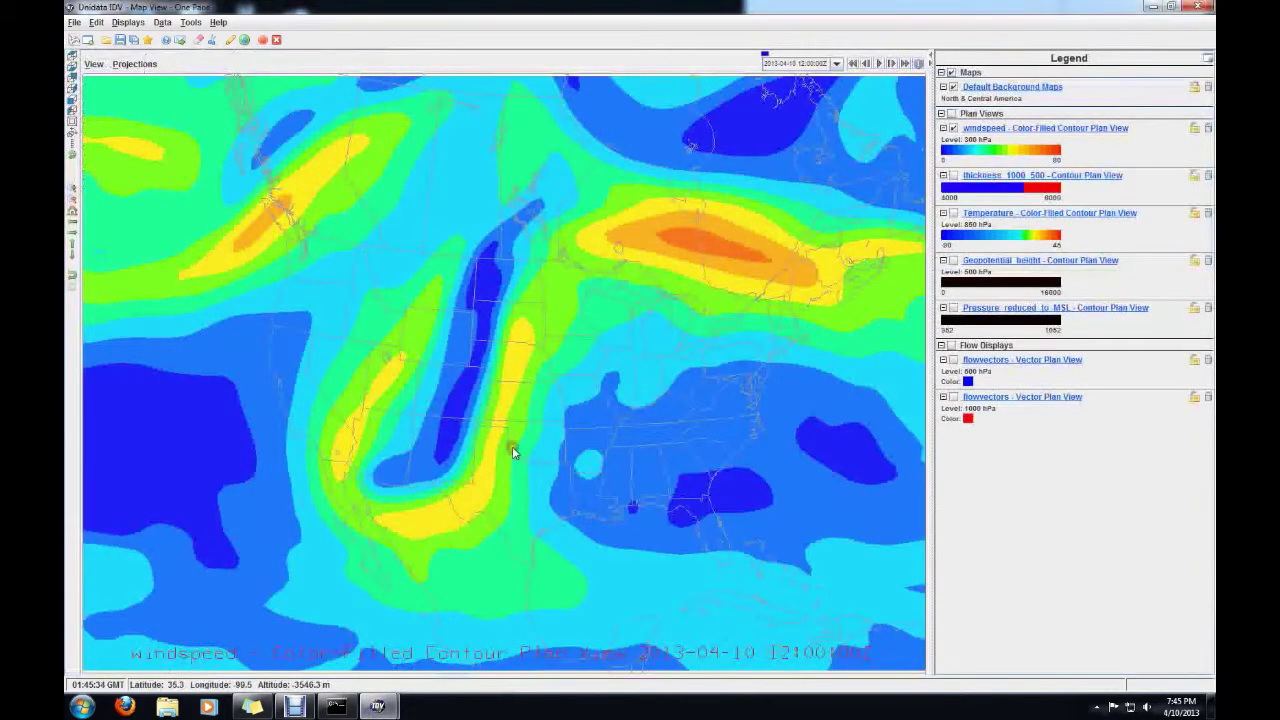
- Change the display unit of the 300 hPa color-filled wind speed display to knot
click(1008, 129)
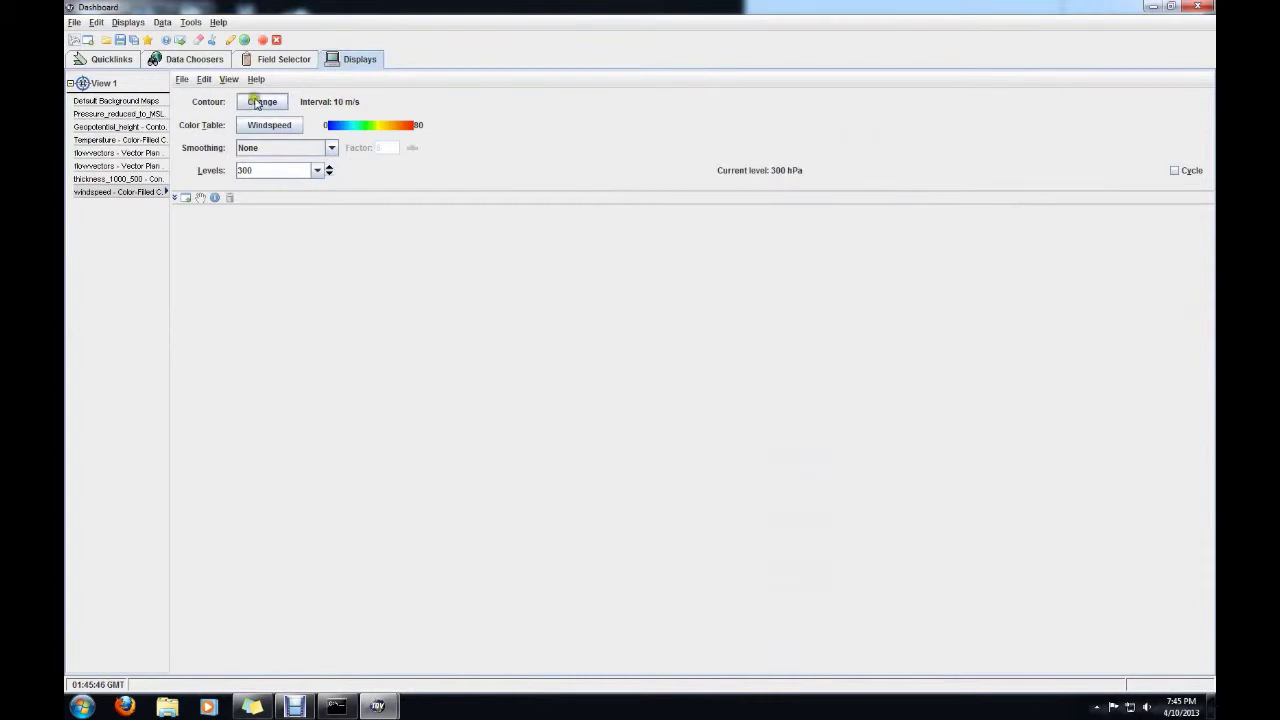
click(202, 80)
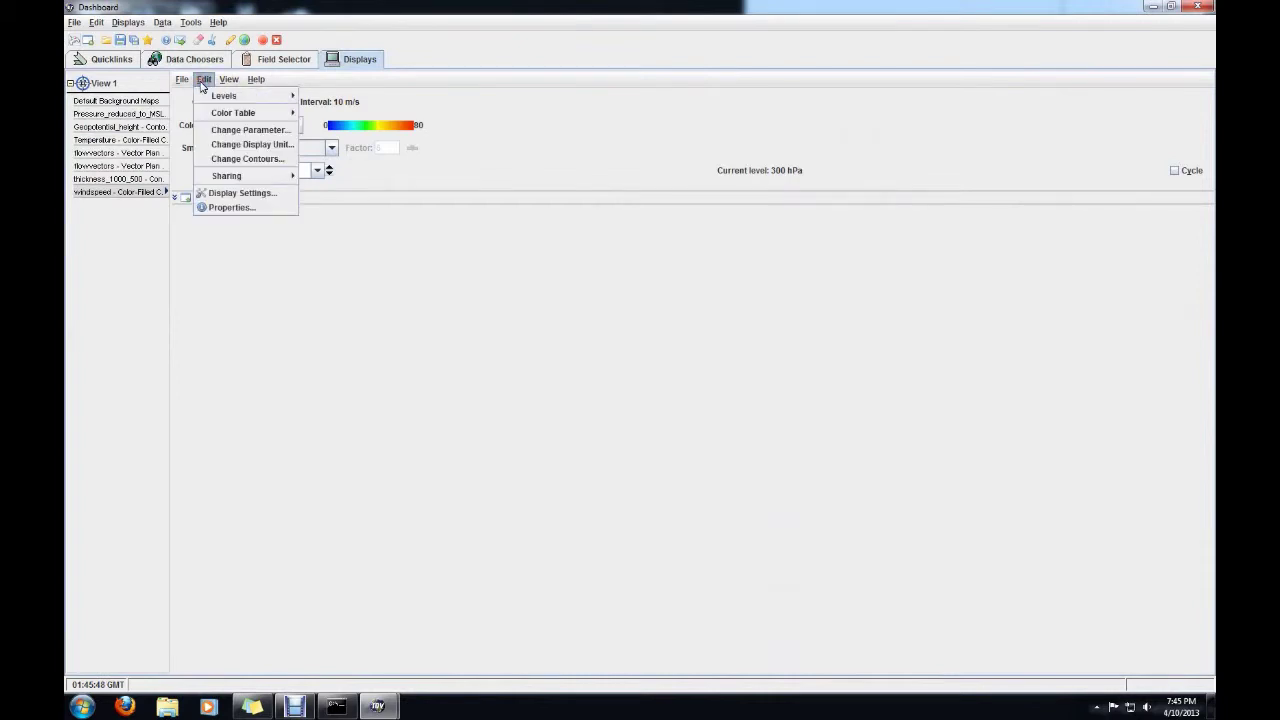
click(228, 80)
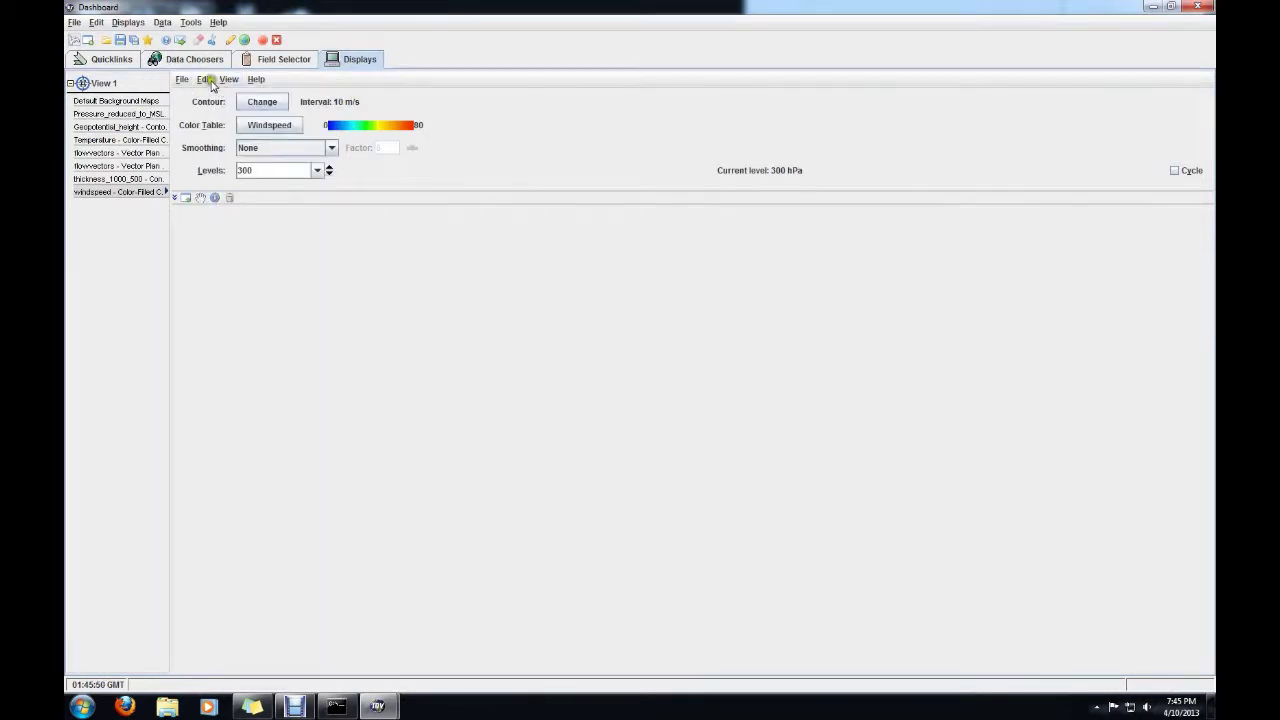
click(205, 80)
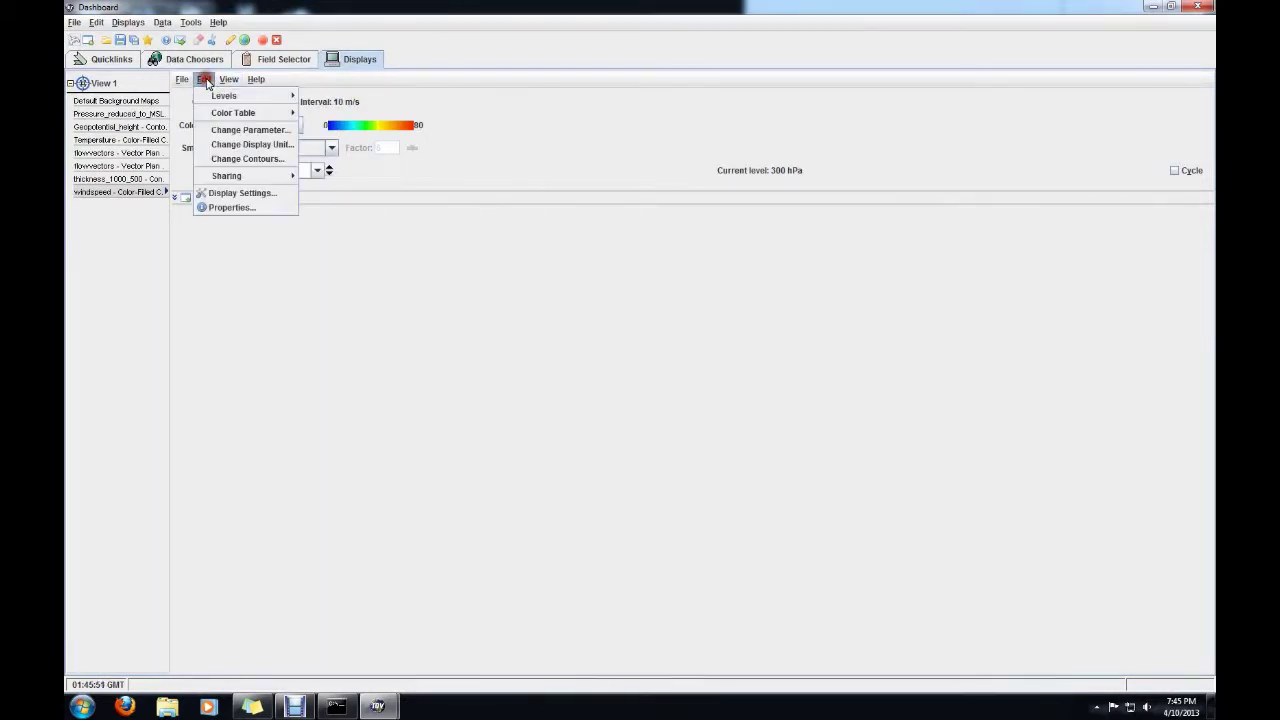
click(218, 144)
click(628, 287)
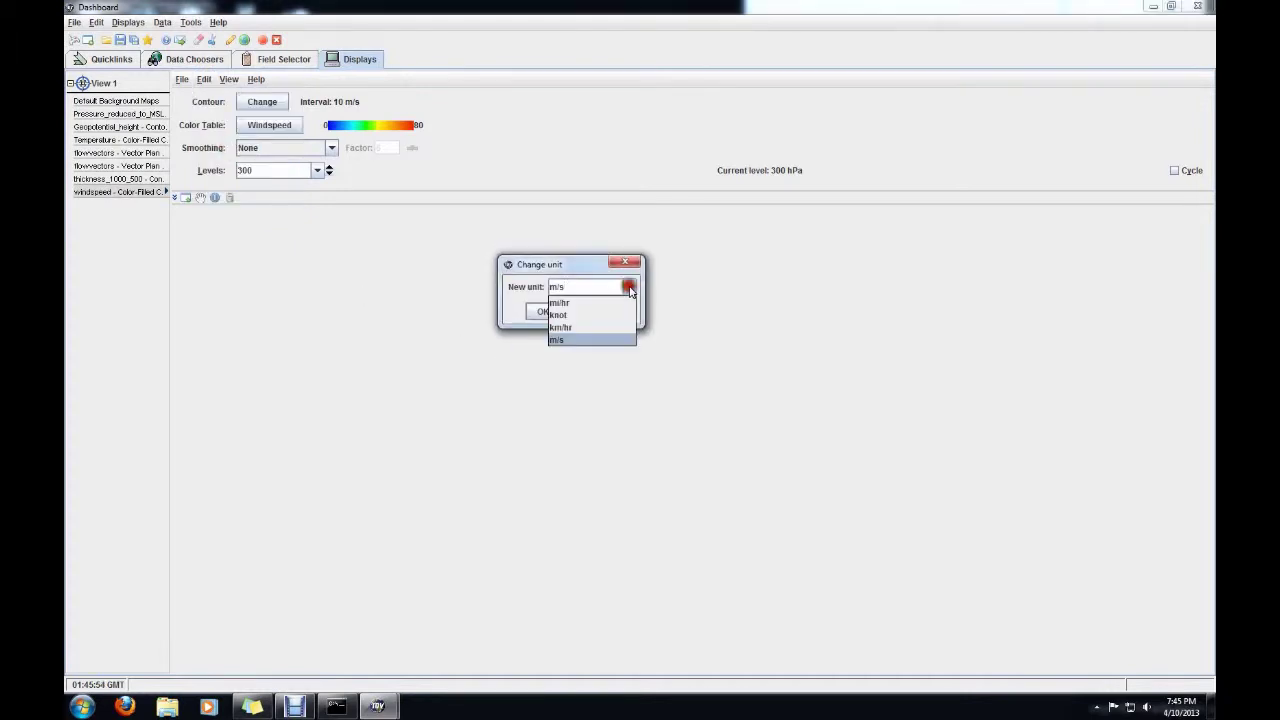
click(582, 315)
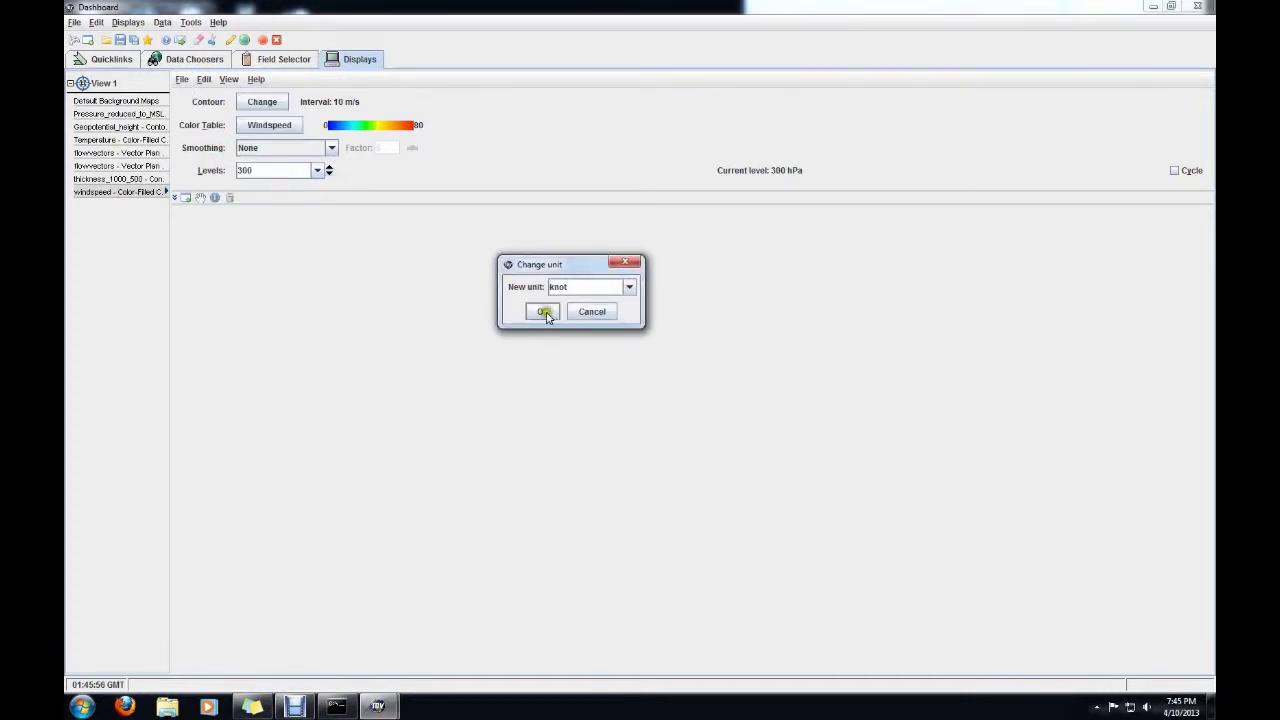
click(543, 312)
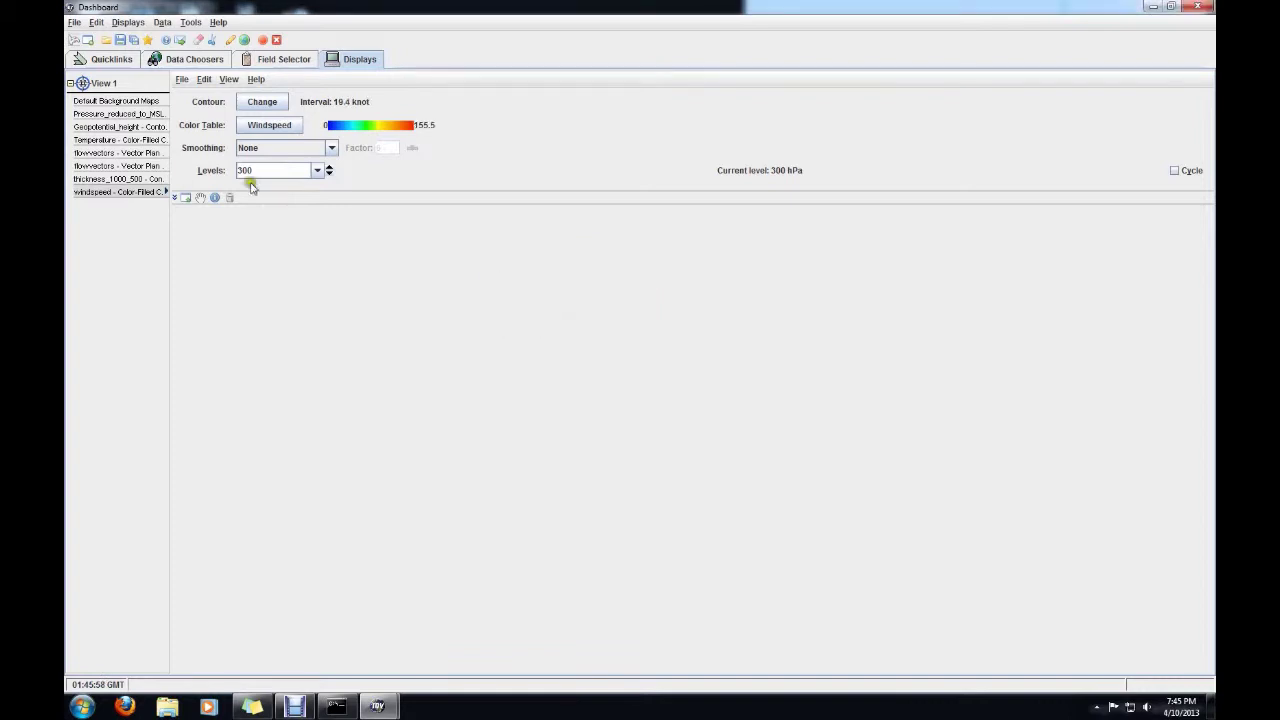
- Set the contour interval of the color-filled wind speed display to 20 knots
click(264, 102)
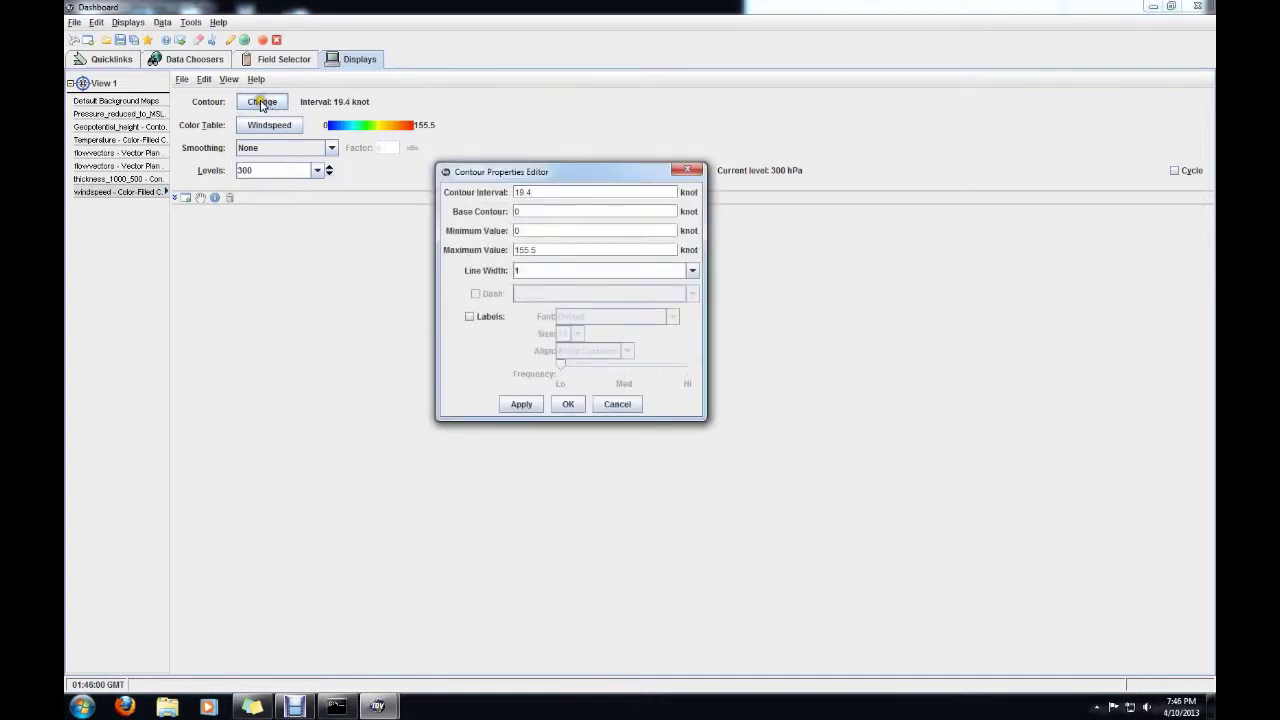
drag(532, 192, 473, 192)
text(20)
key(Return)
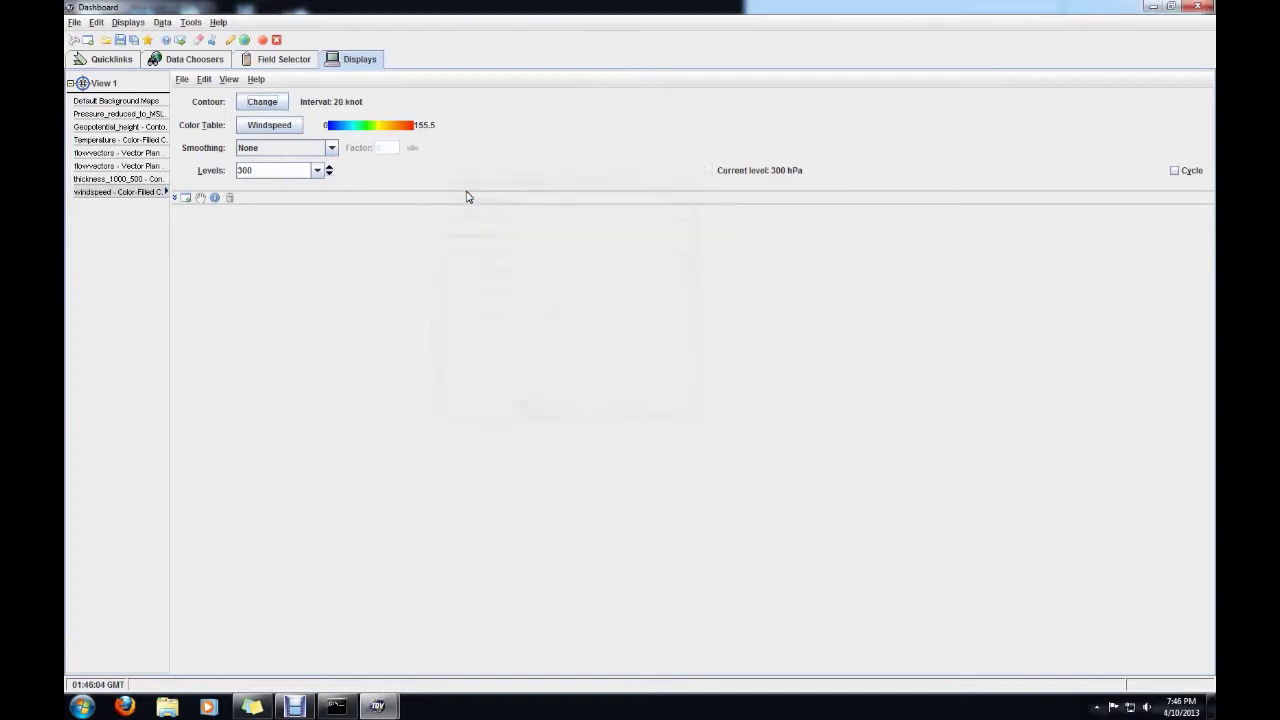
- Set the maximum contour value of the color-filled wind speed display to 200 knots and view it on the map
click(264, 102)
drag(546, 250, 491, 253)
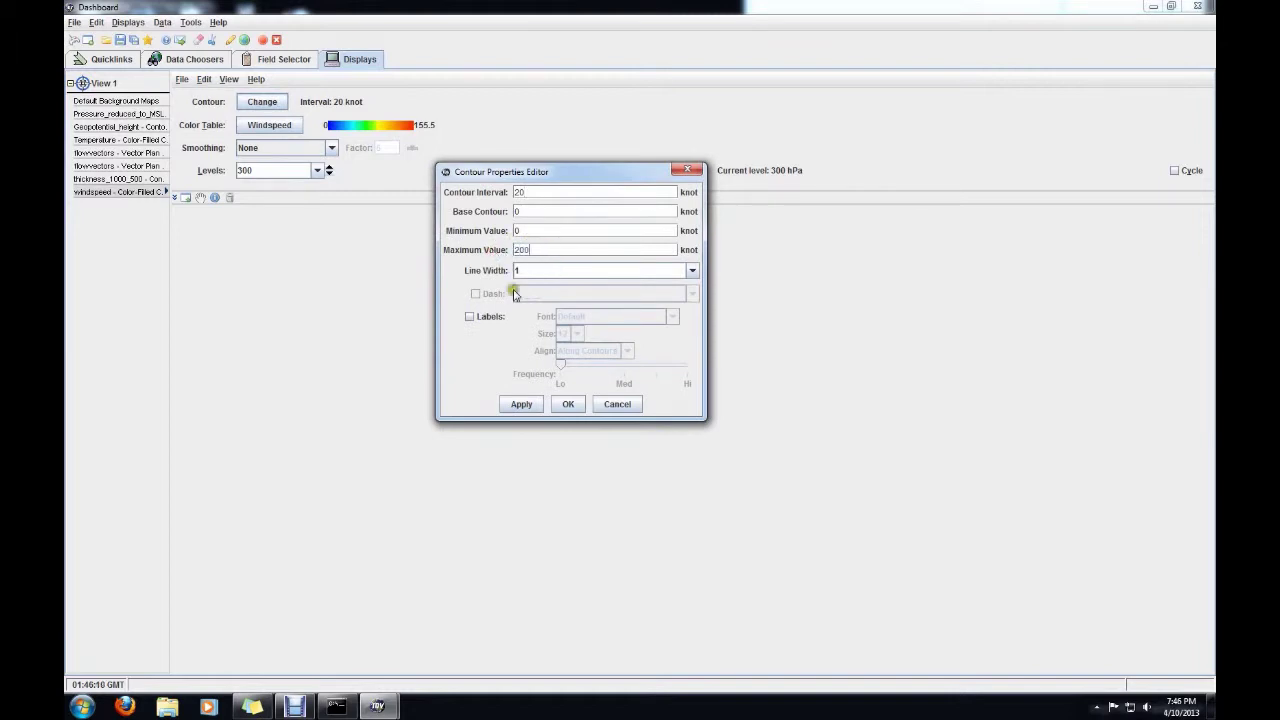
click(522, 404)
click(568, 402)
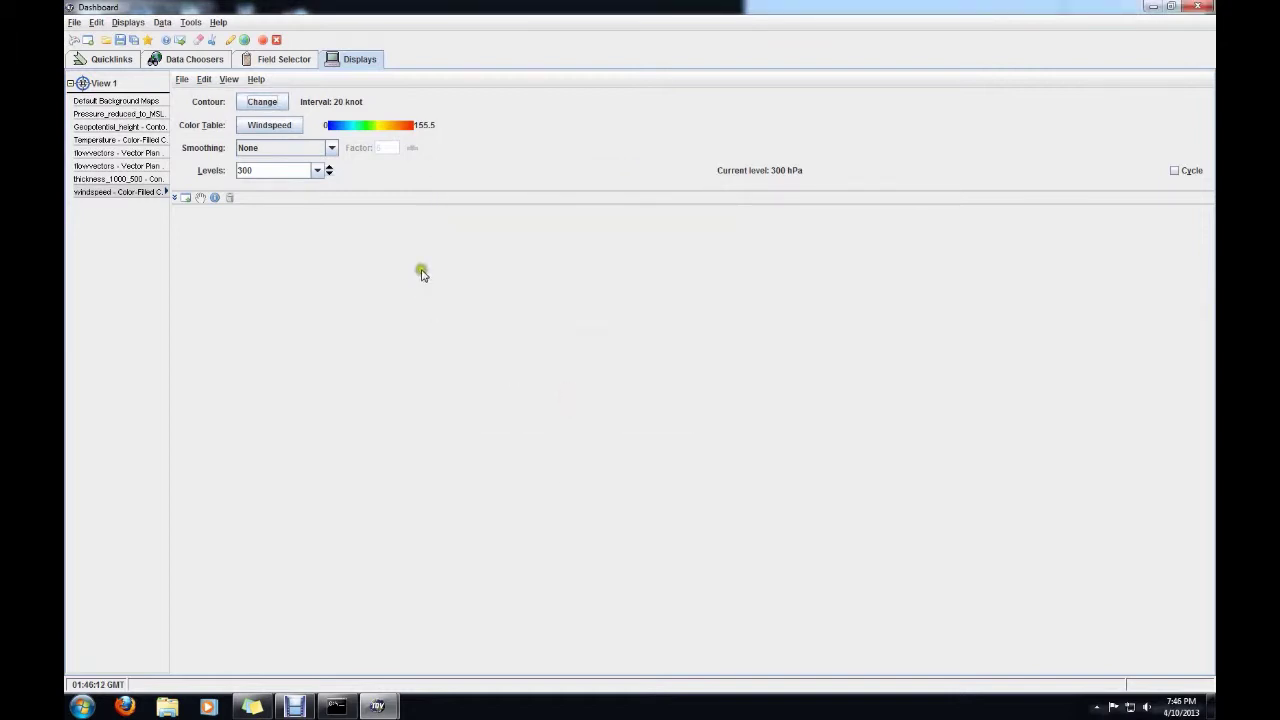
mouse_move(397, 708)
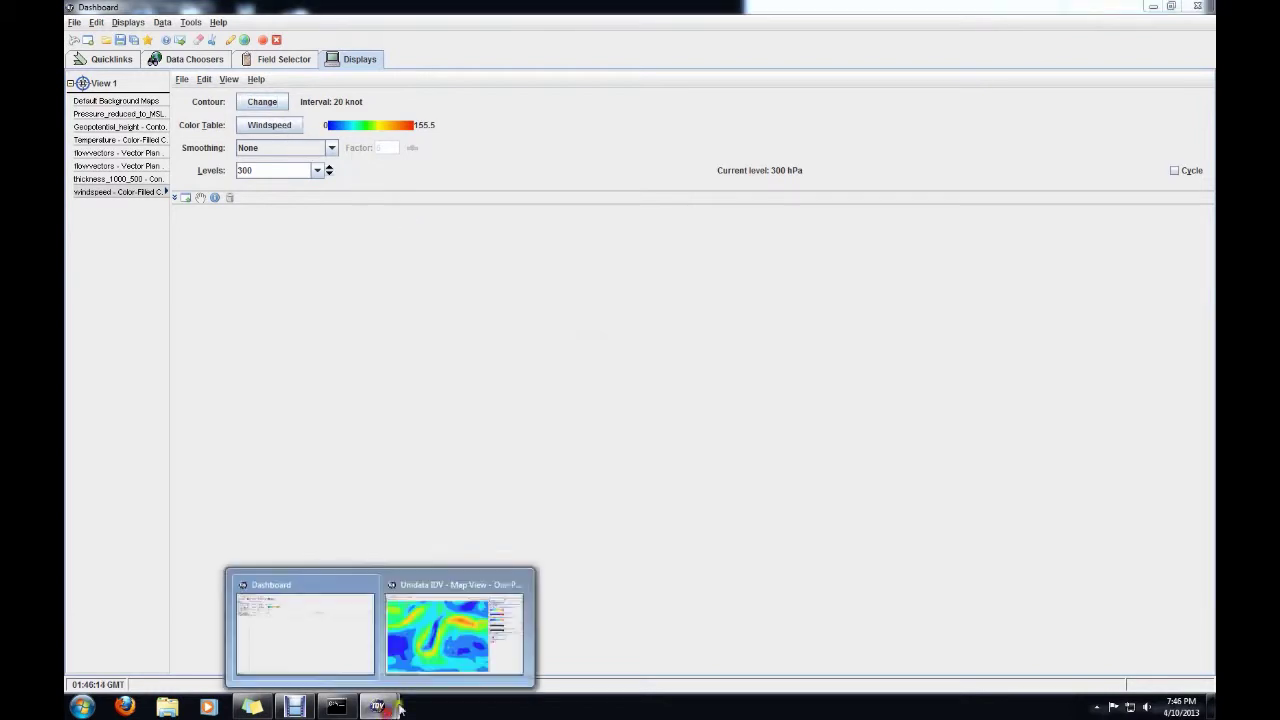
click(457, 625)
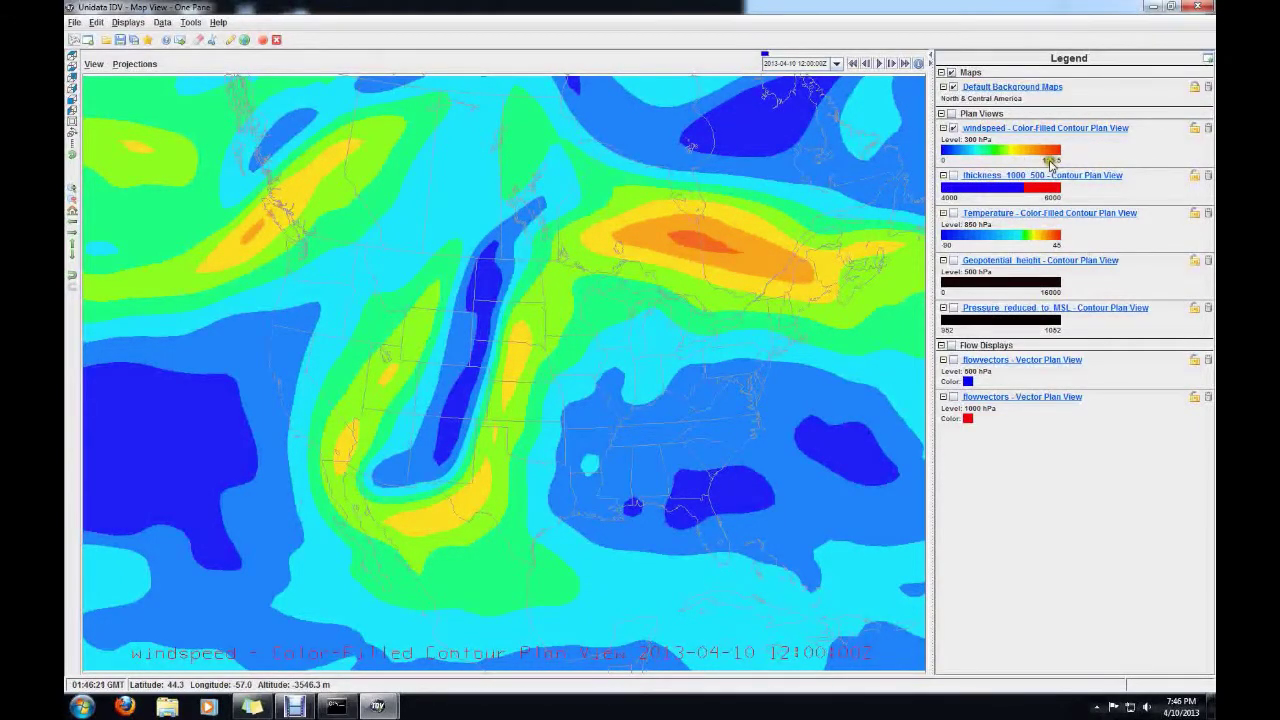
- Change the color table range of the filled wind speed display to 0 to 200
click(997, 154)
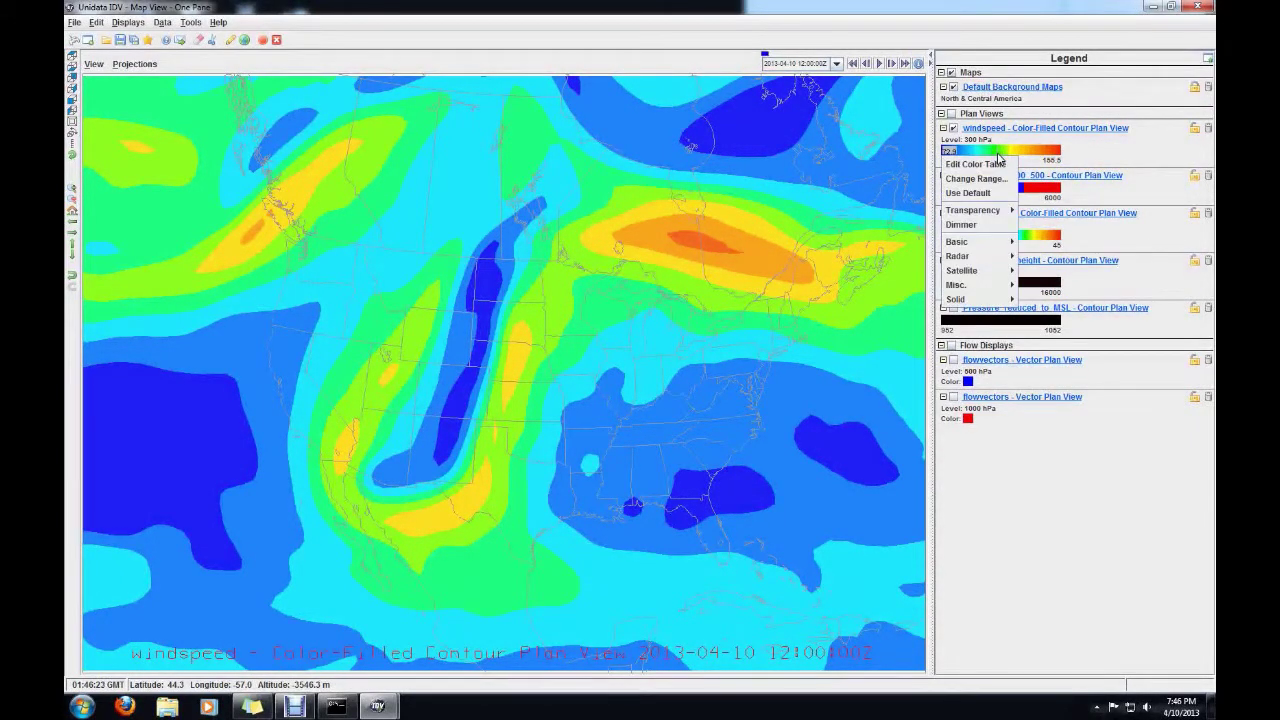
click(996, 182)
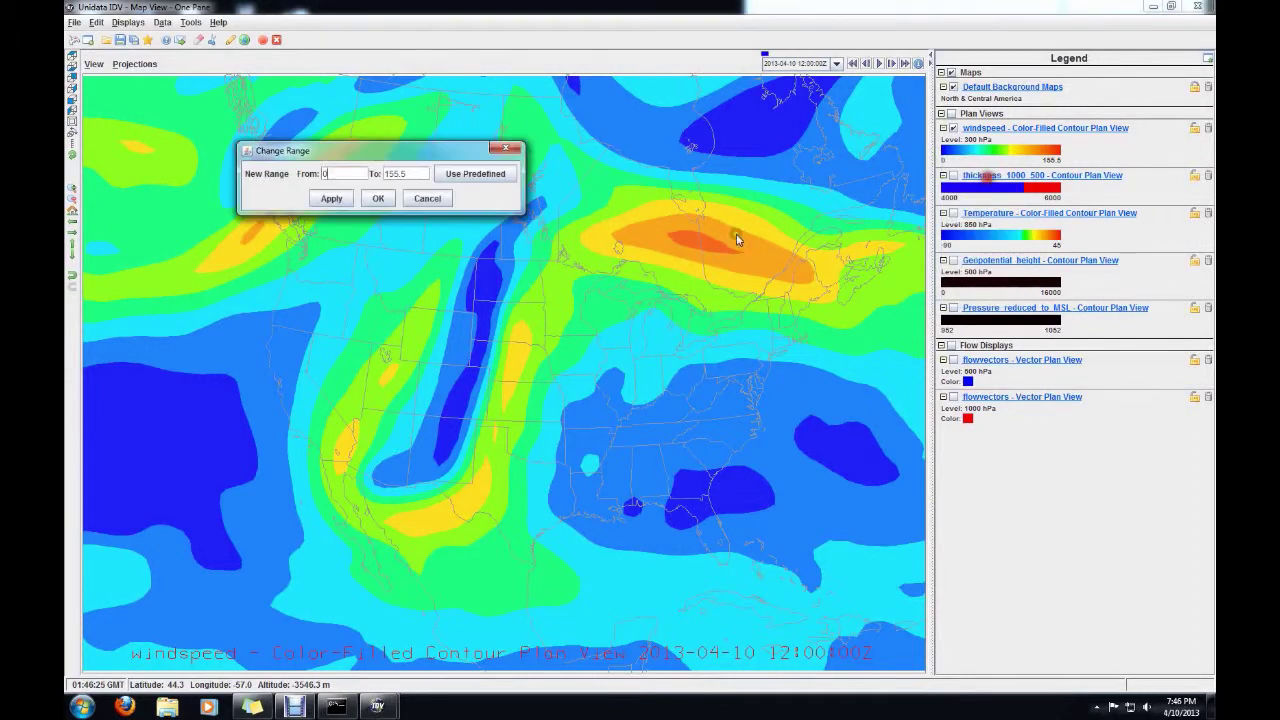
click(363, 175)
click(376, 199)
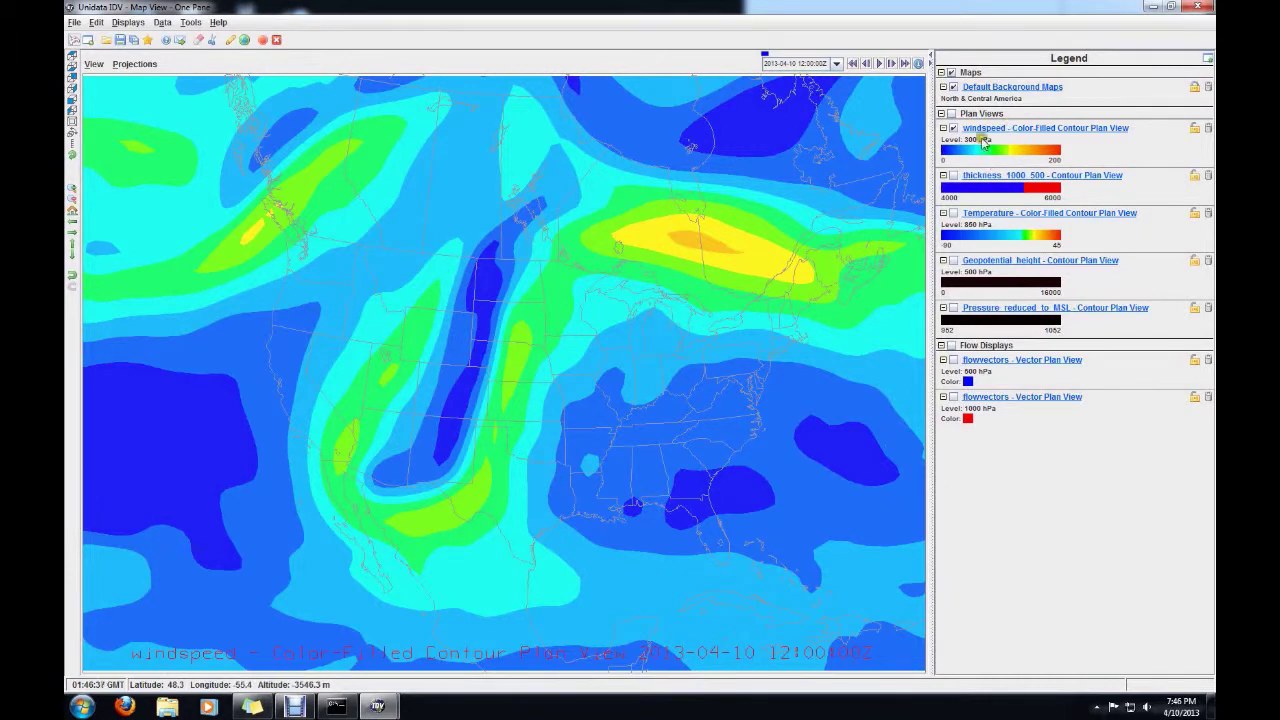
mouse_move(1040, 157)
- Create a line contour plan view of the same derived wind speed field at 300 hPa
mouse_move(378, 706)
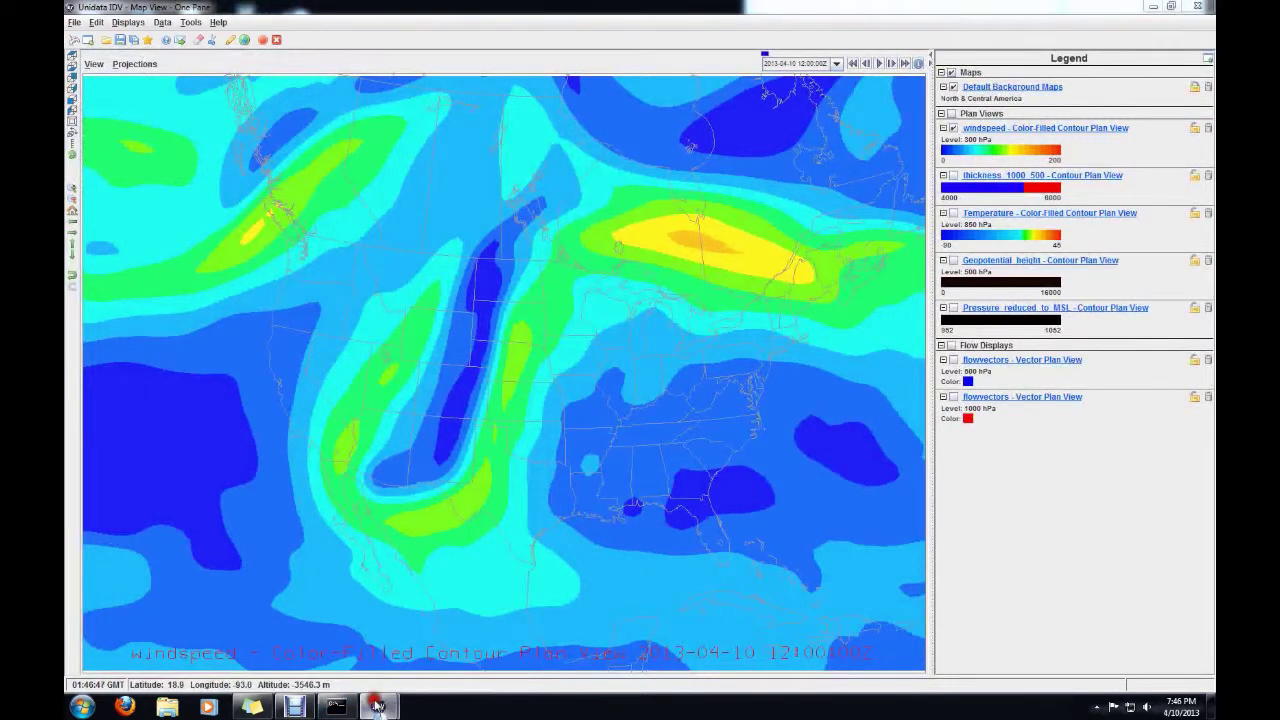
click(309, 585)
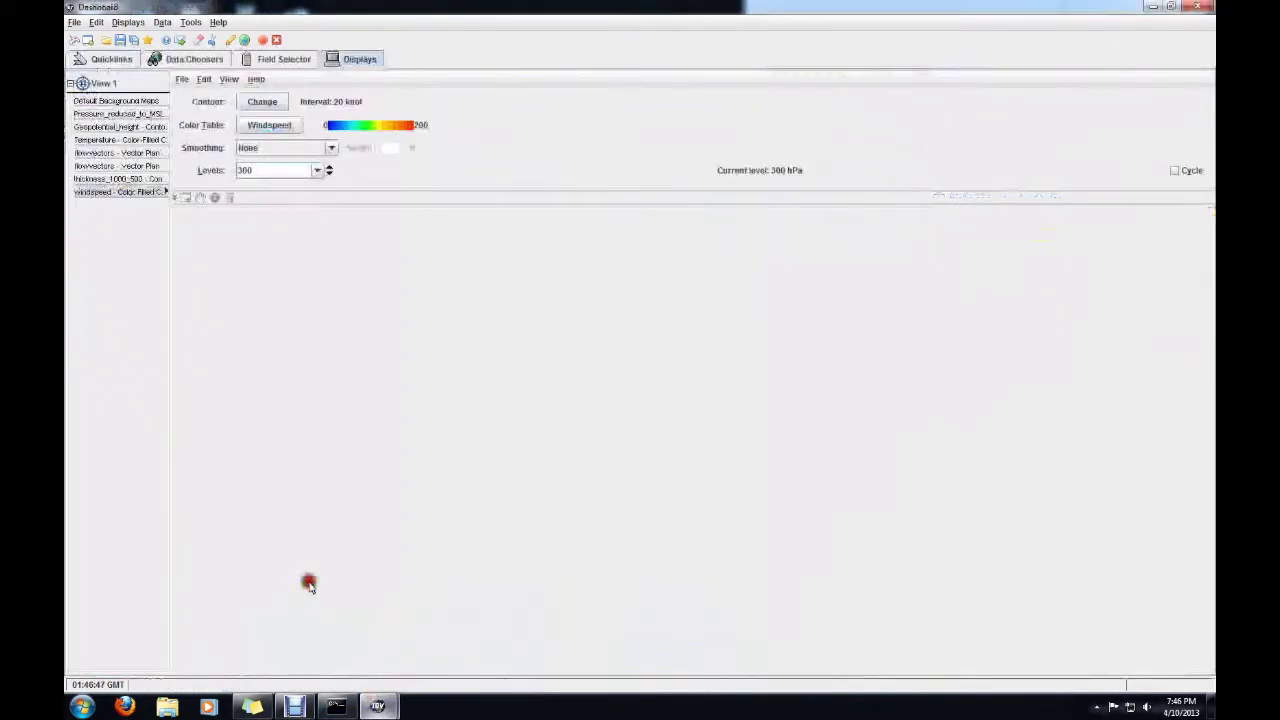
click(282, 60)
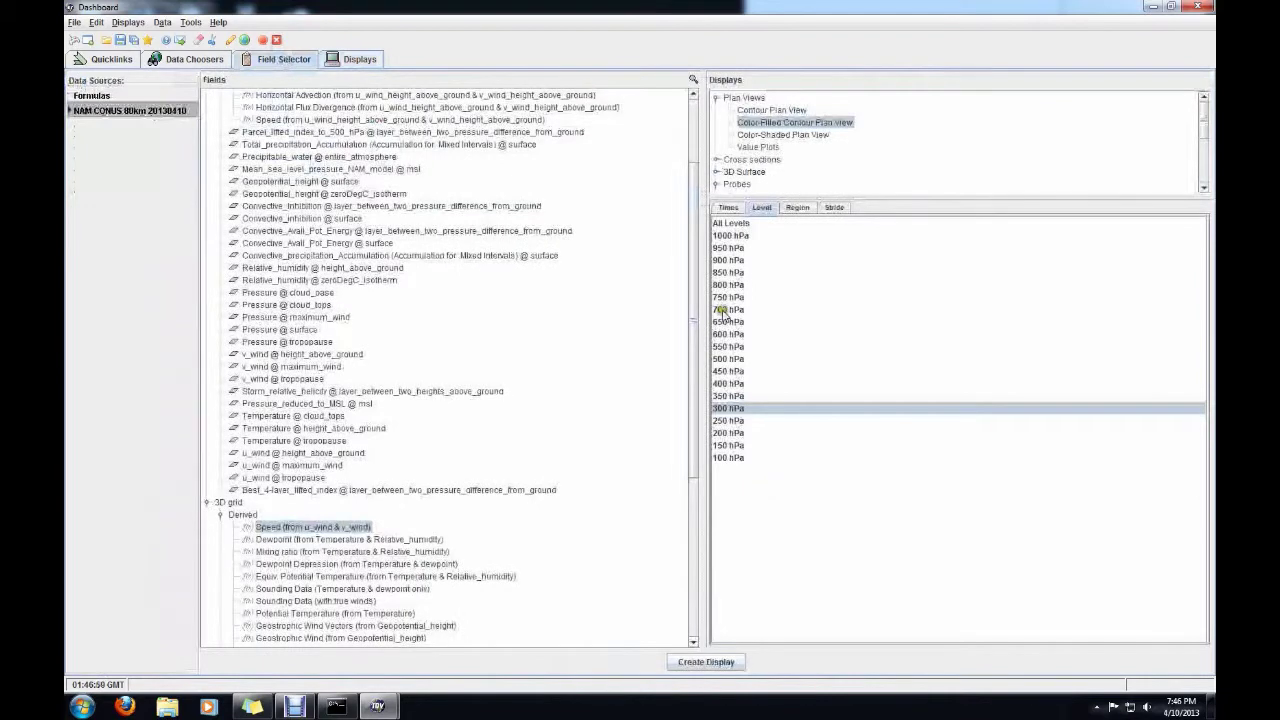
click(774, 112)
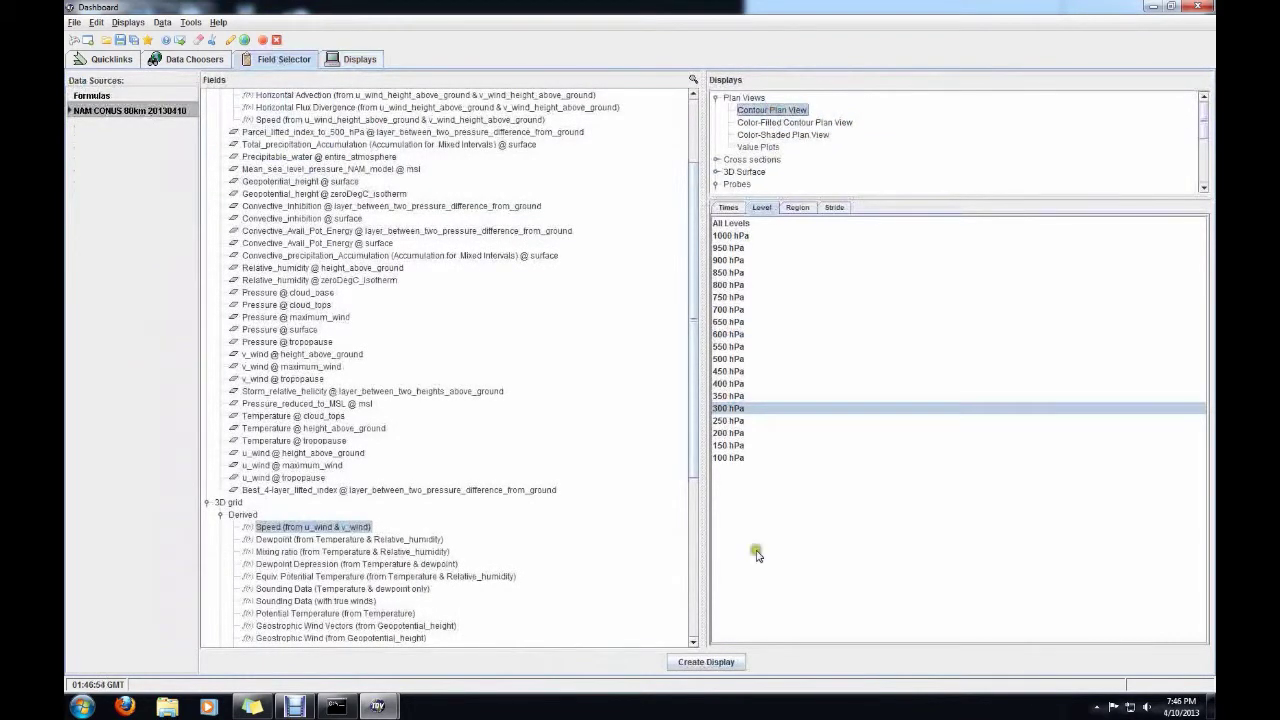
click(706, 661)
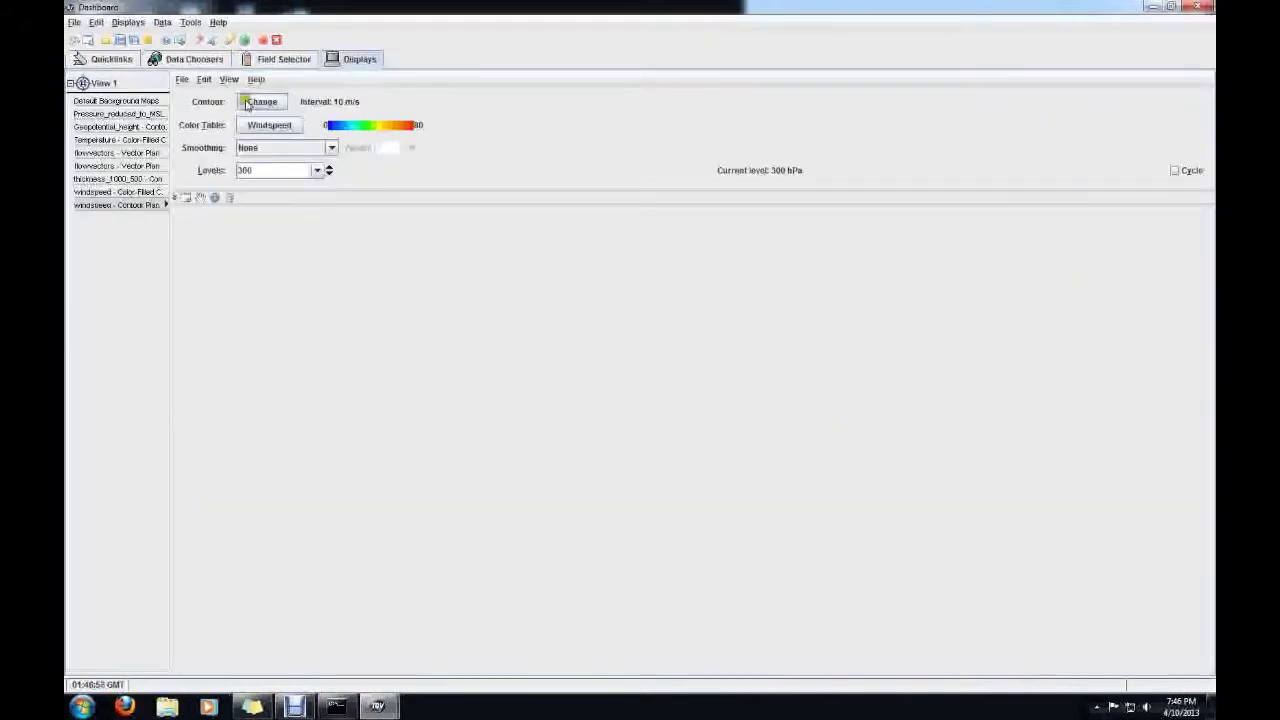
click(247, 104)
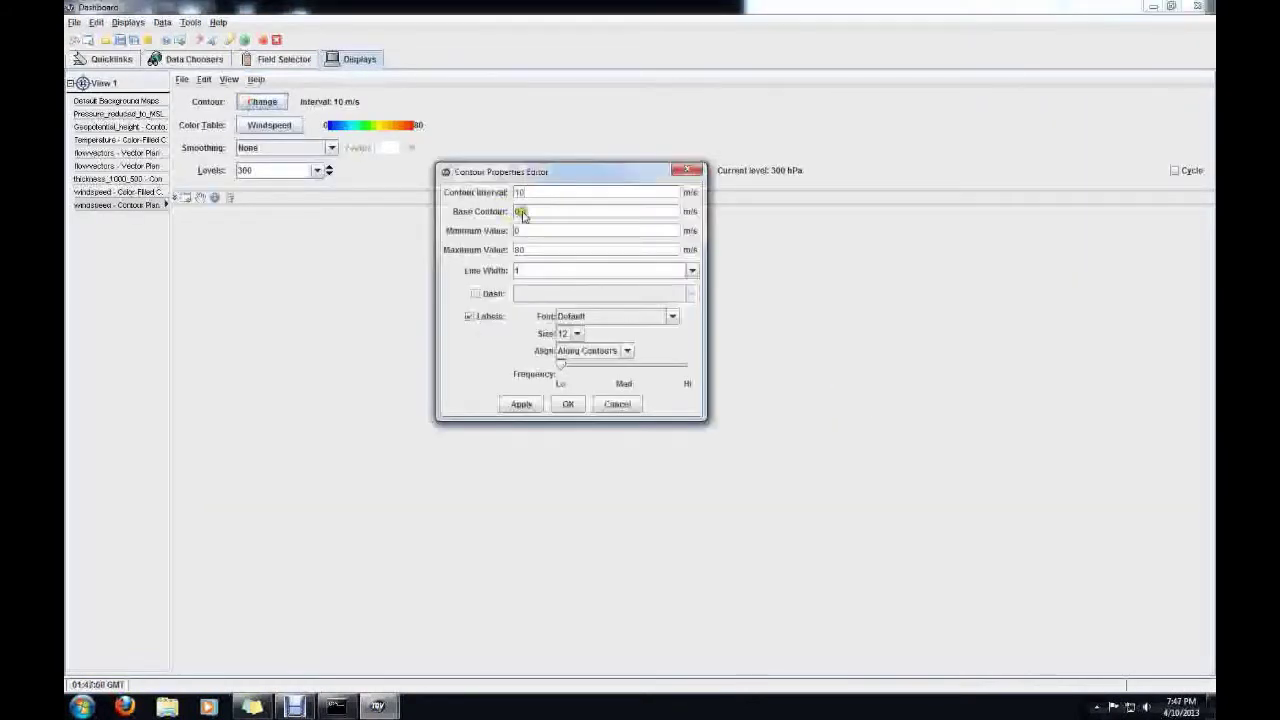
click(568, 403)
click(260, 102)
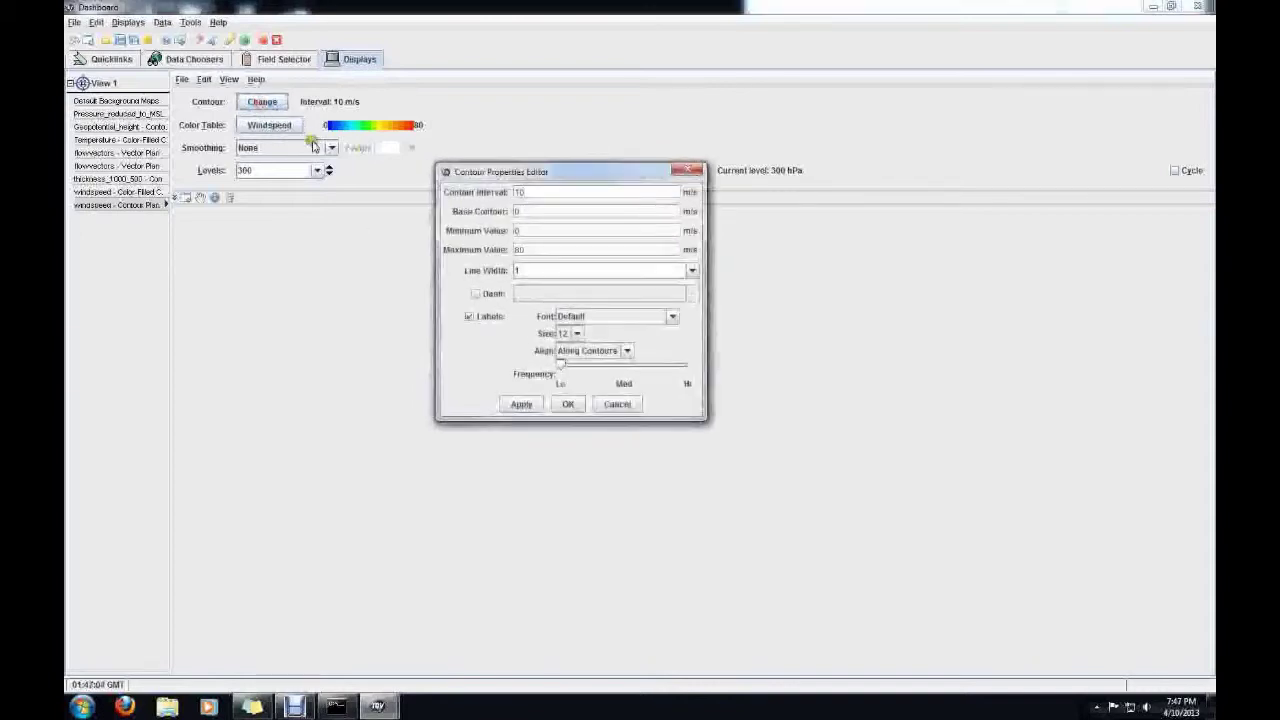
click(605, 405)
- Change the display unit of the 300 hPa wind speed line contours to knots
click(204, 80)
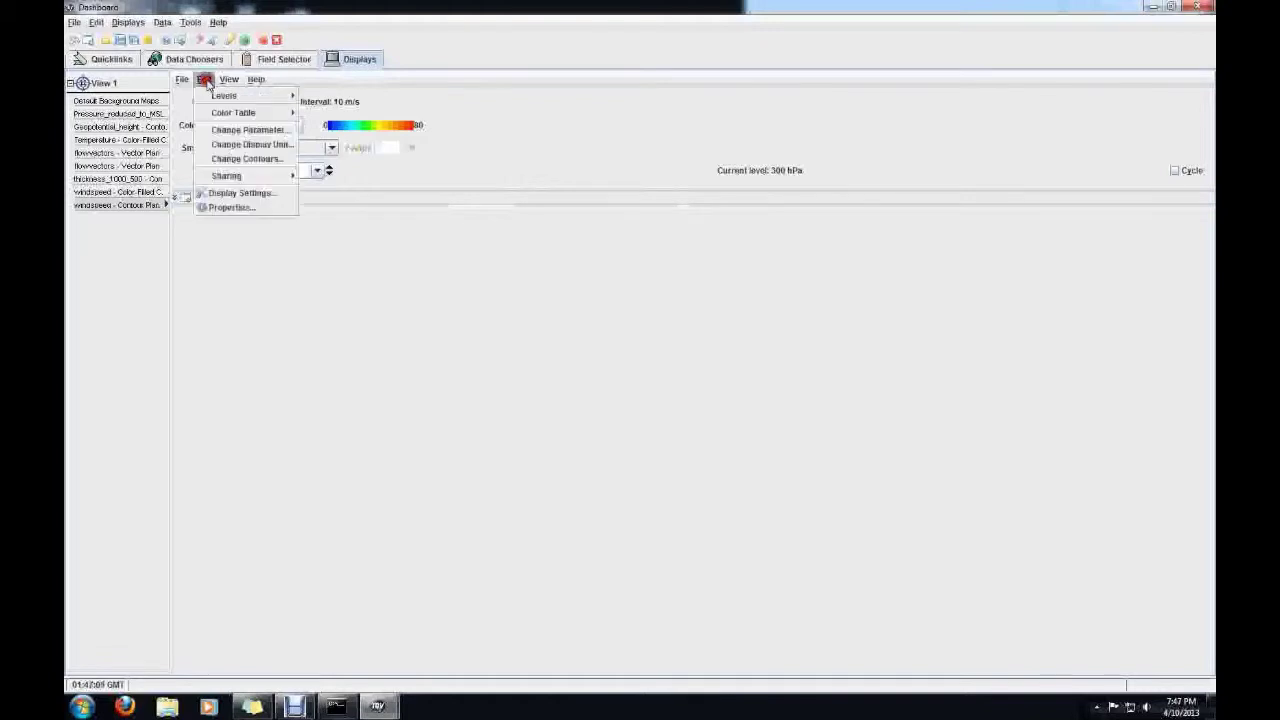
click(252, 146)
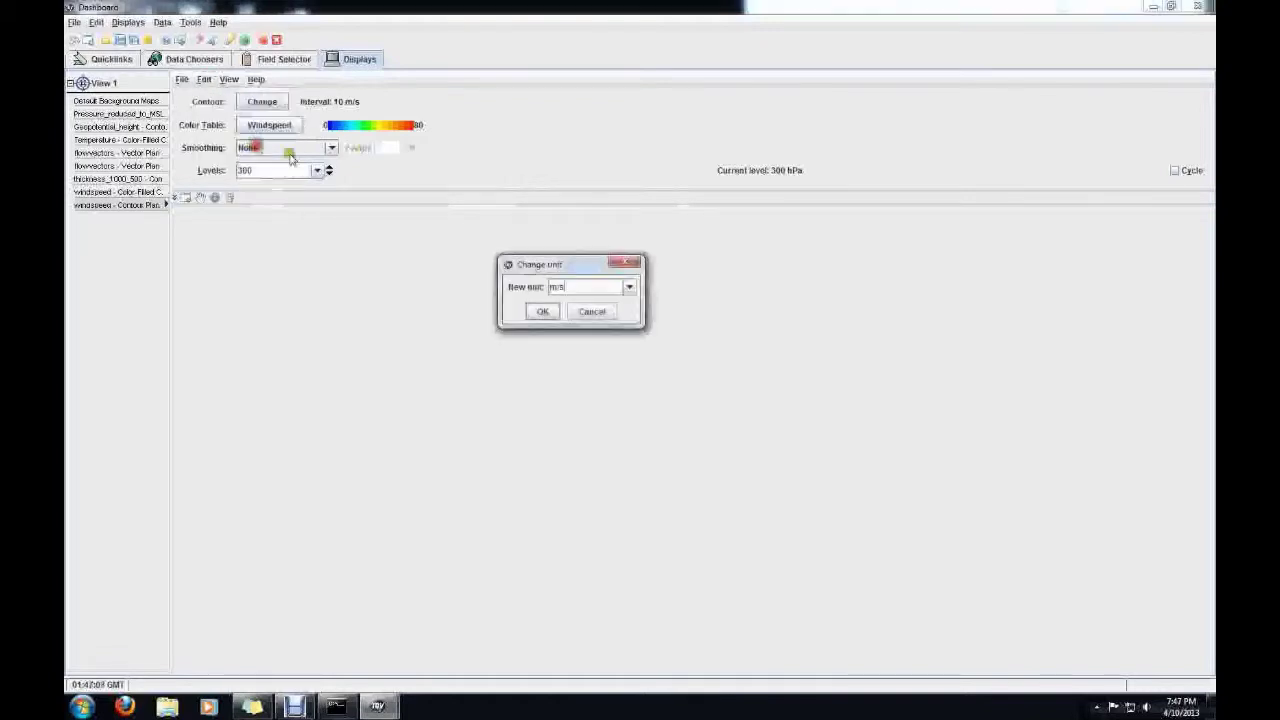
click(628, 290)
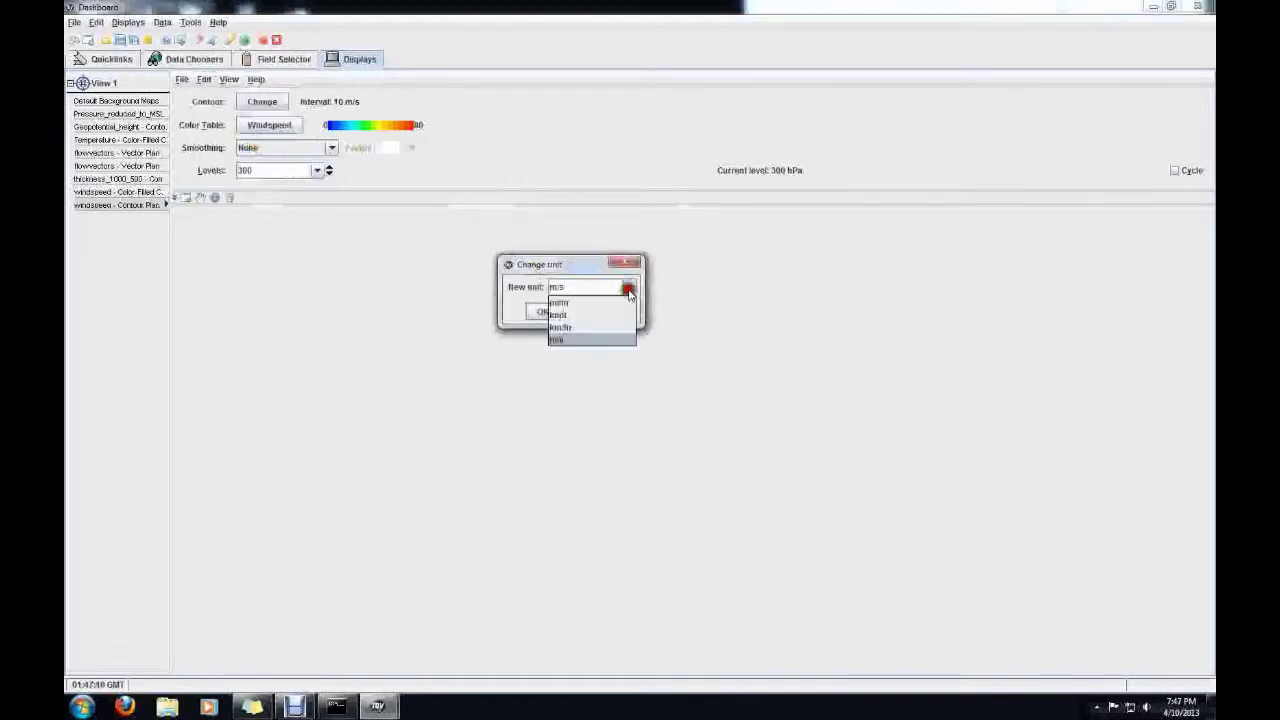
click(560, 314)
click(543, 313)
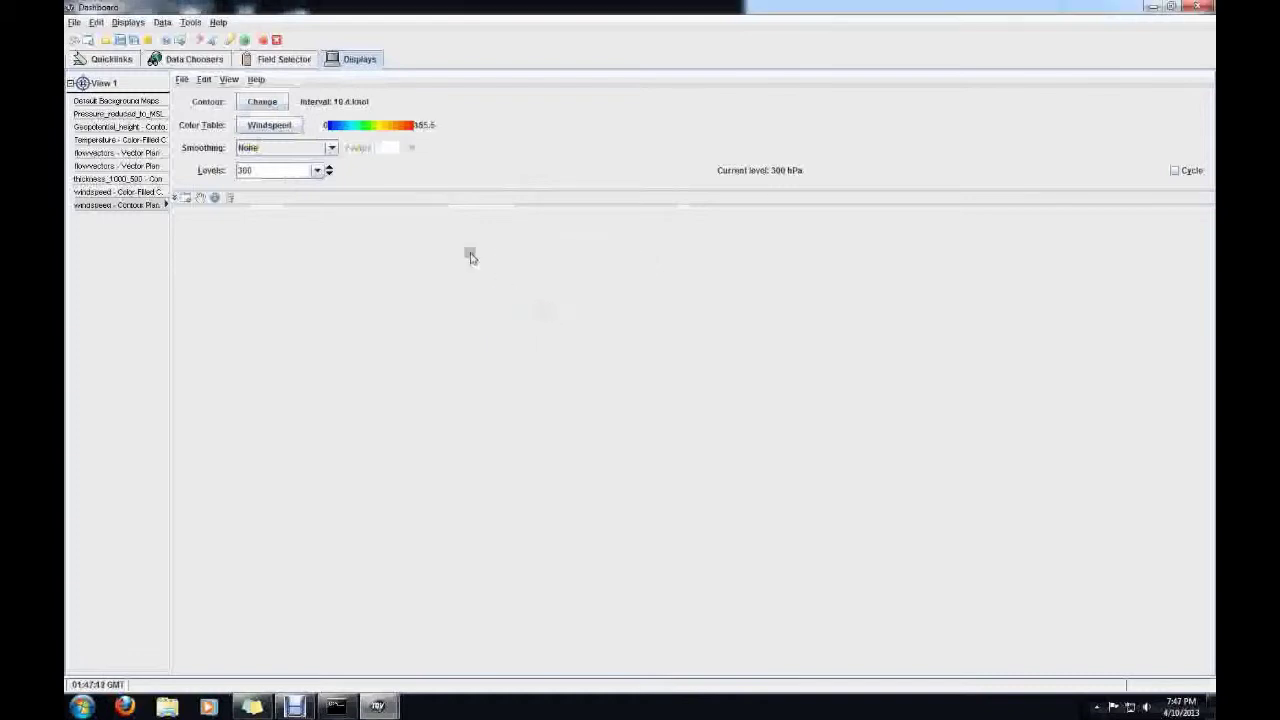
- Set the wind speed line contours to a 20-knot interval and a 200-knot maximum, and view them on the map
click(266, 101)
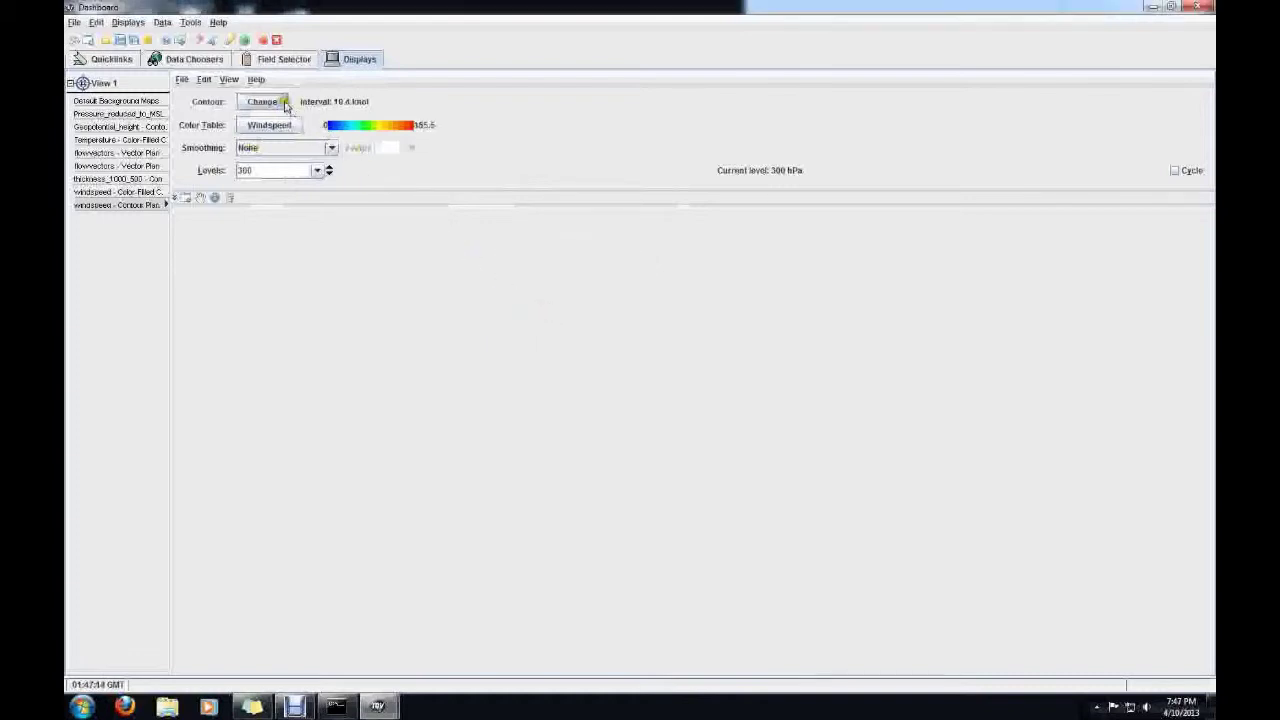
drag(557, 191, 447, 187)
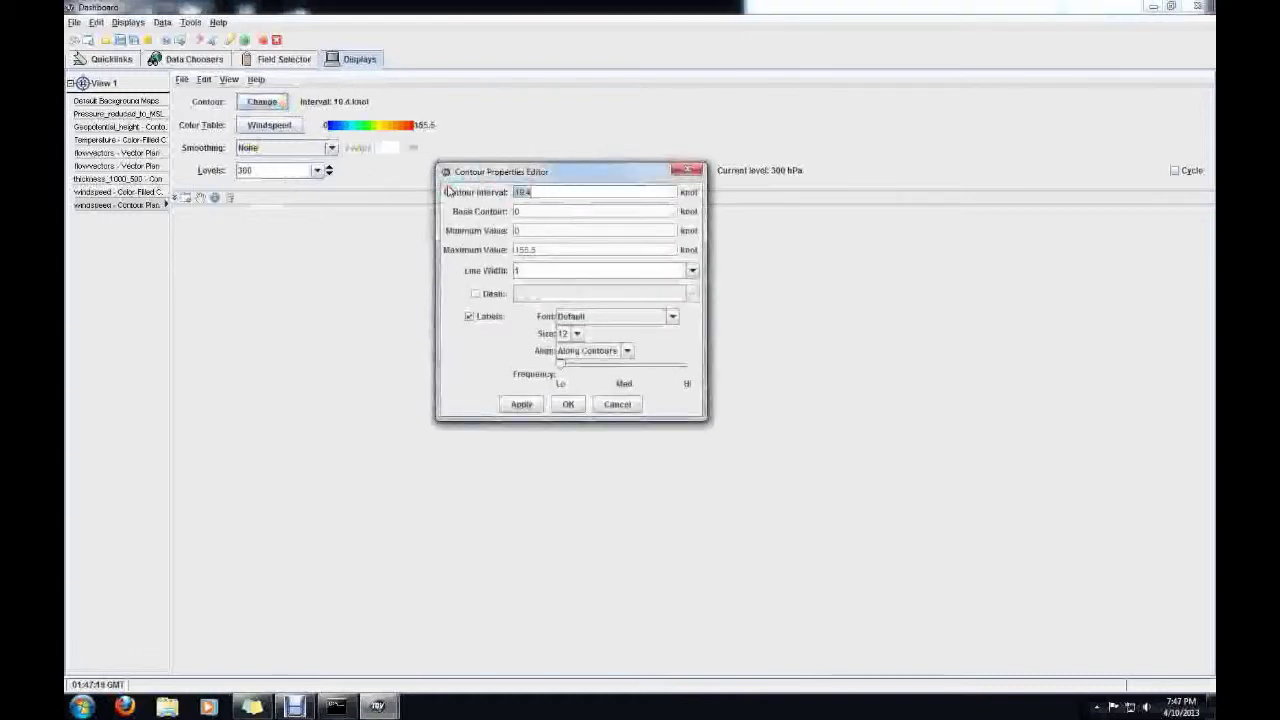
drag(540, 249, 432, 240)
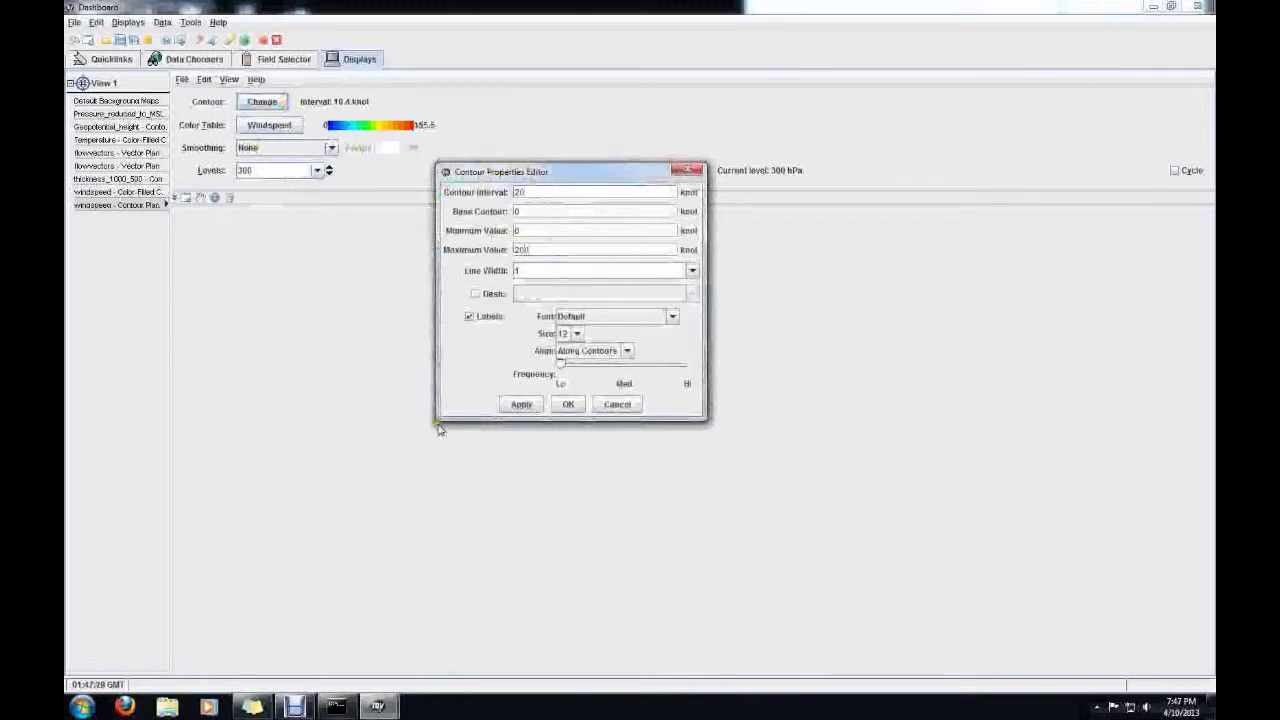
click(518, 404)
click(567, 404)
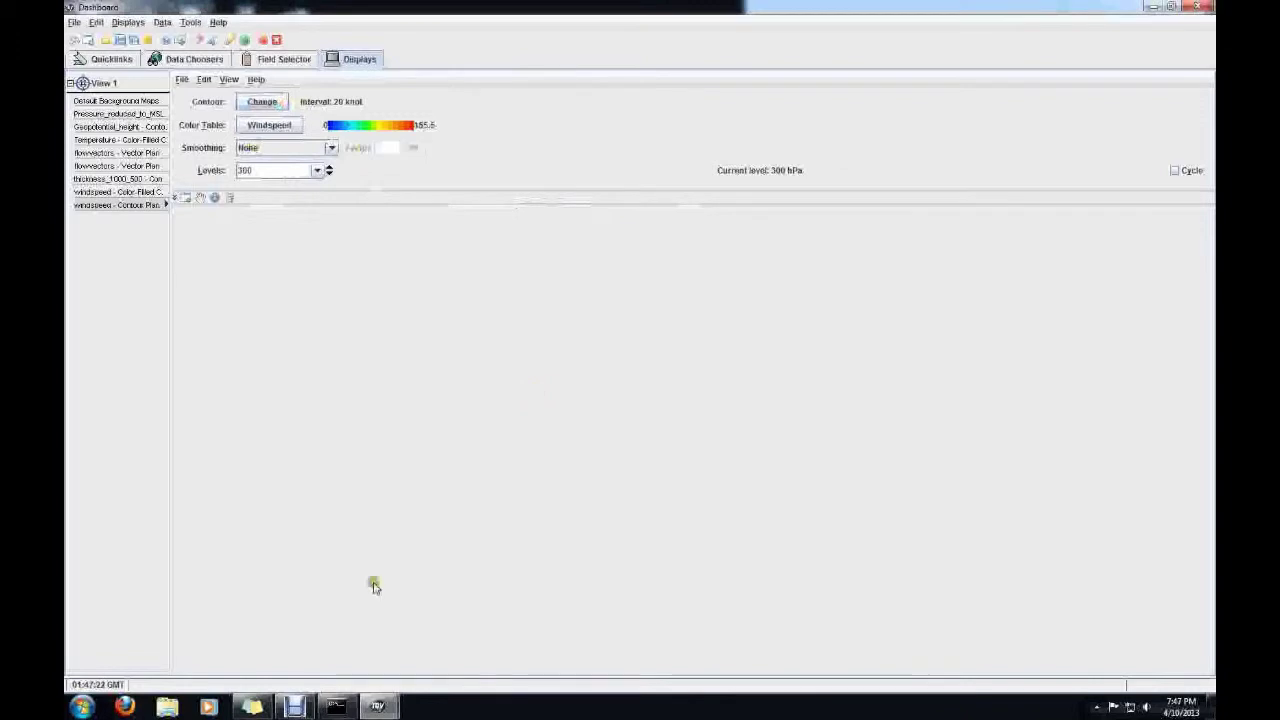
mouse_move(377, 706)
click(440, 593)
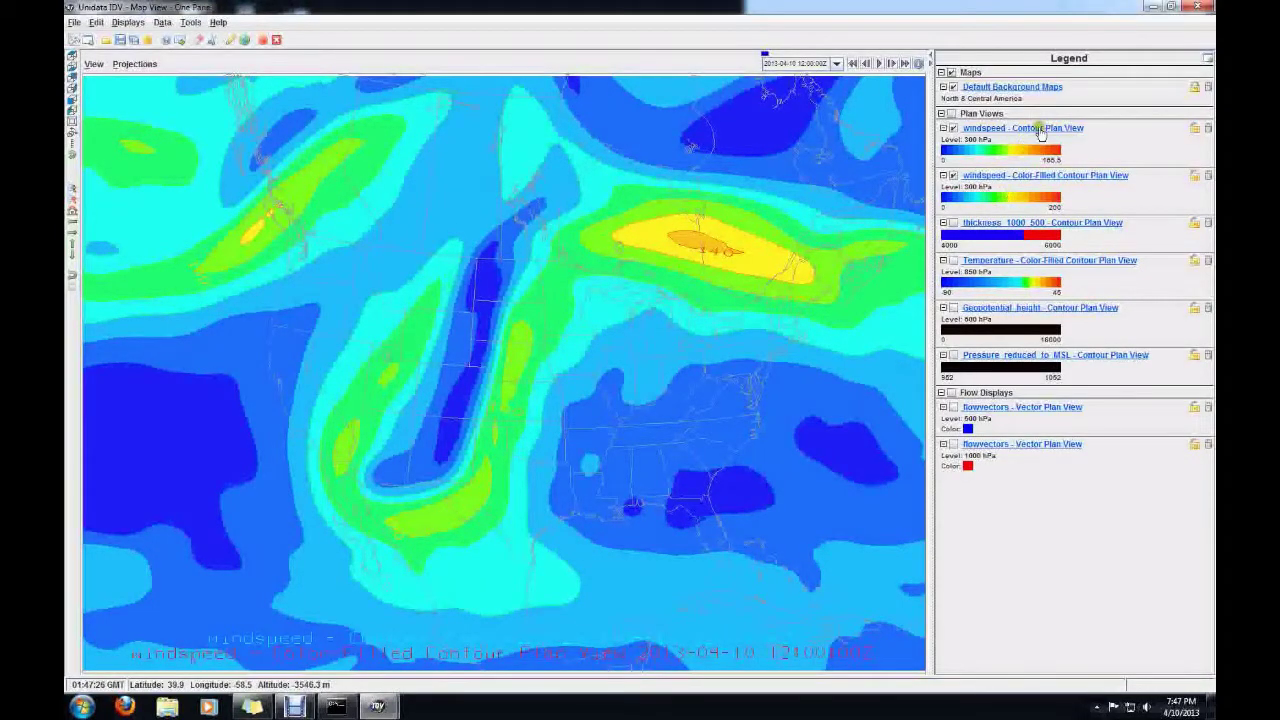
- Change the color table range of the wind speed line contours to 0 to 200
click(1000, 150)
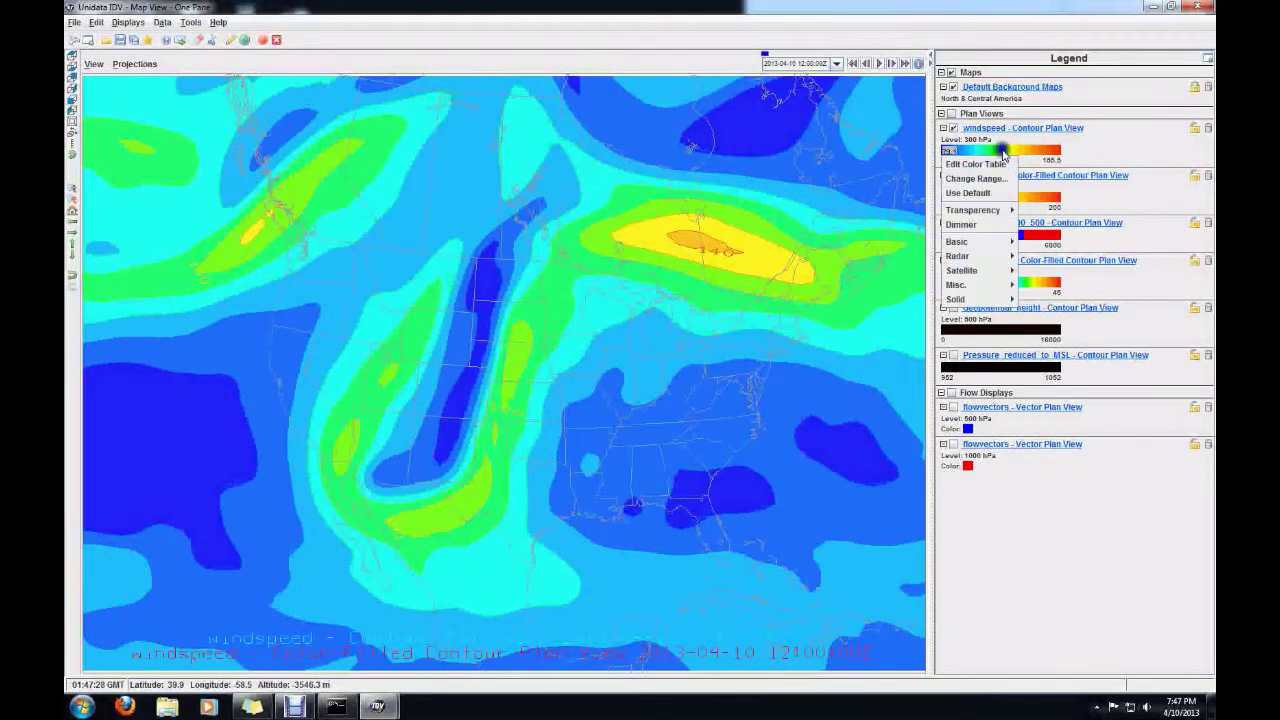
click(975, 178)
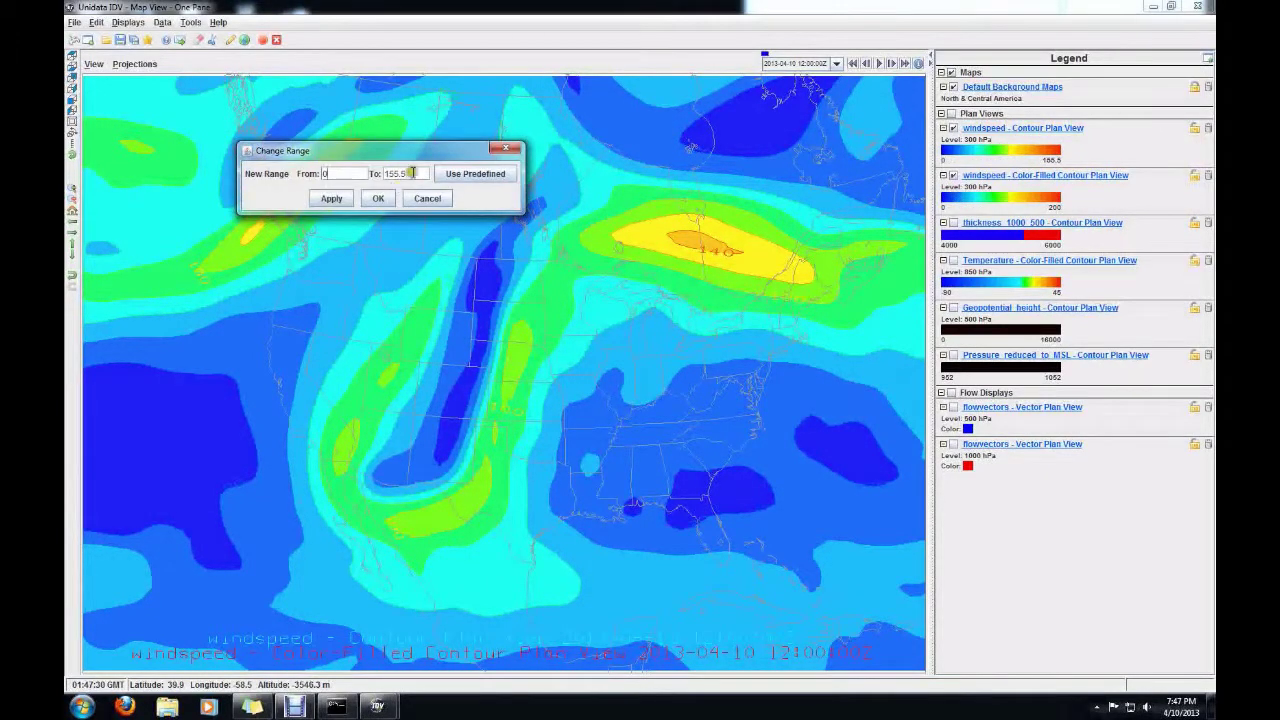
click(360, 174)
text(200)
click(339, 199)
click(376, 199)
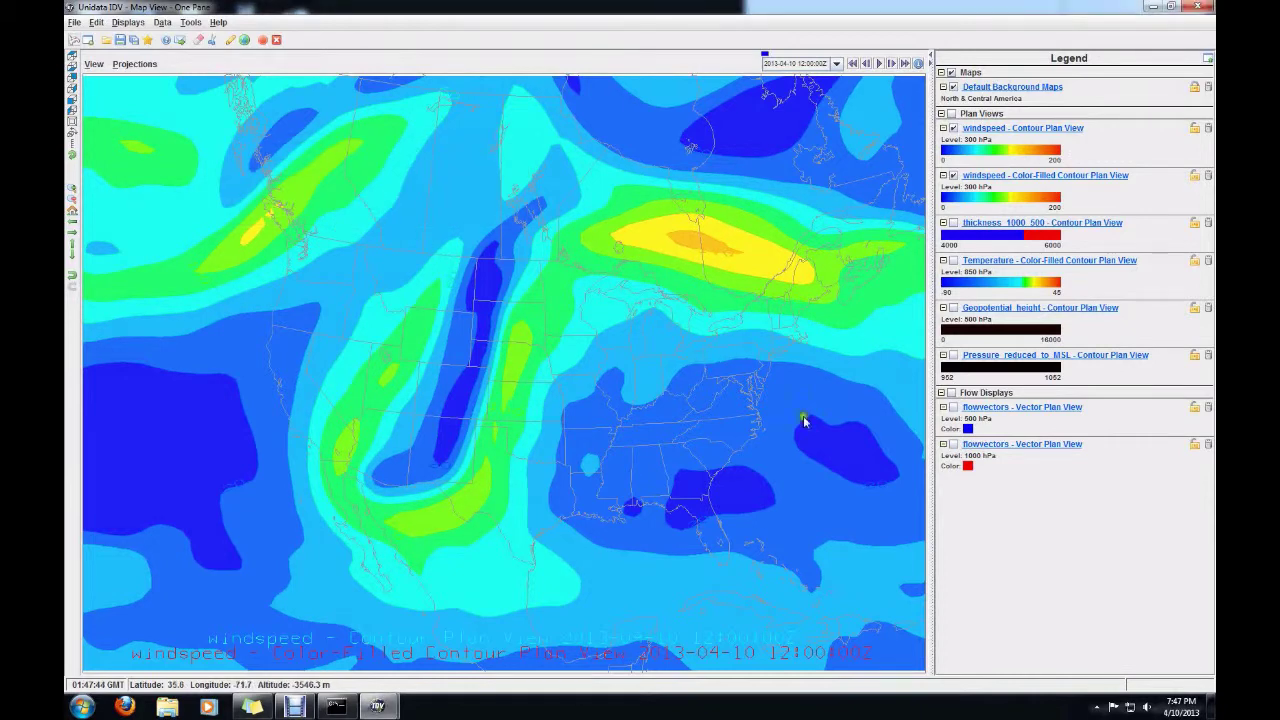
- Recolor the entire color table of the wind speed line contours near-black (RGB 10, 2, 1)
click(1002, 150)
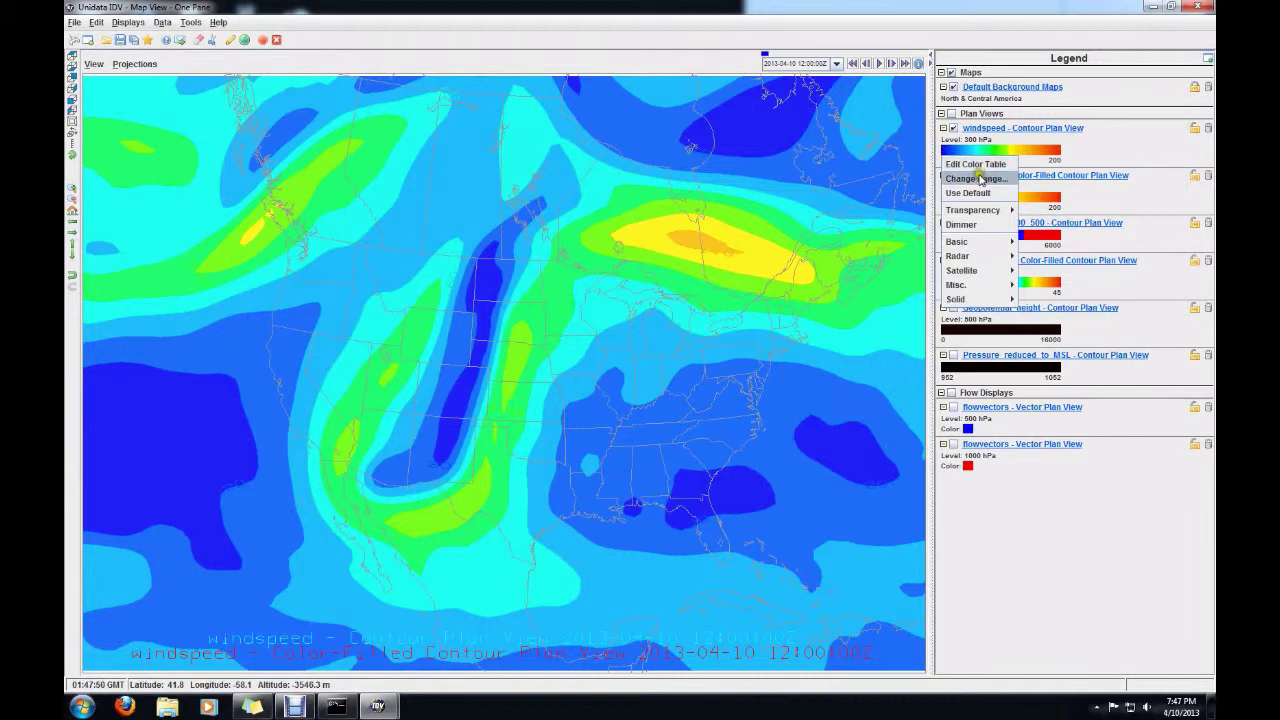
click(978, 165)
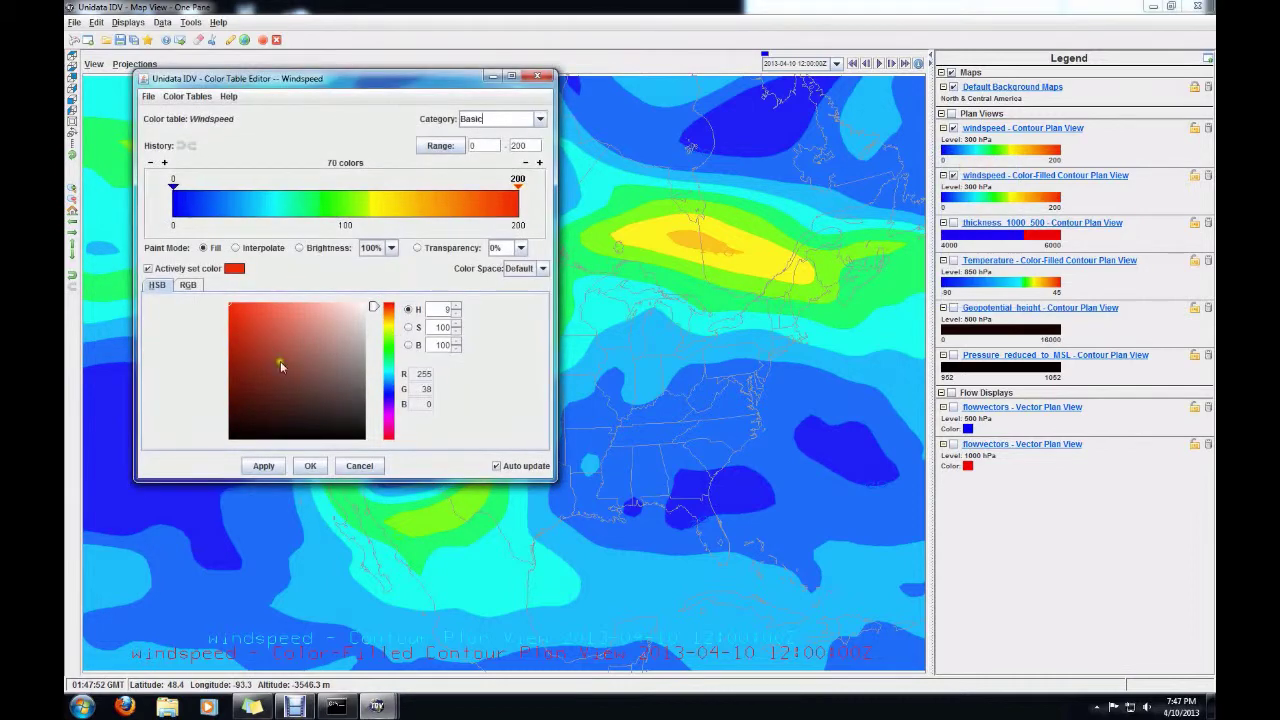
click(232, 317)
click(238, 434)
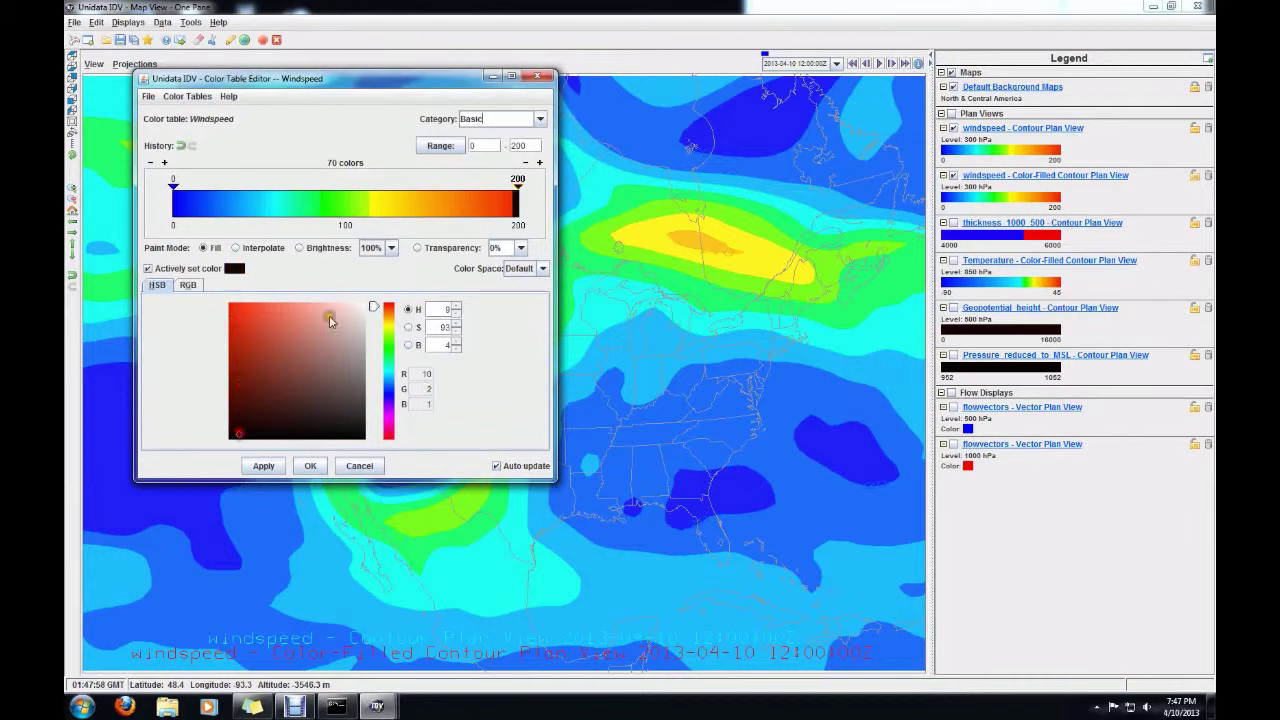
click(519, 209)
mouse_move(524, 213)
mouse_down()
mouse_move(170, 214)
mouse_move(164, 232)
mouse_up()
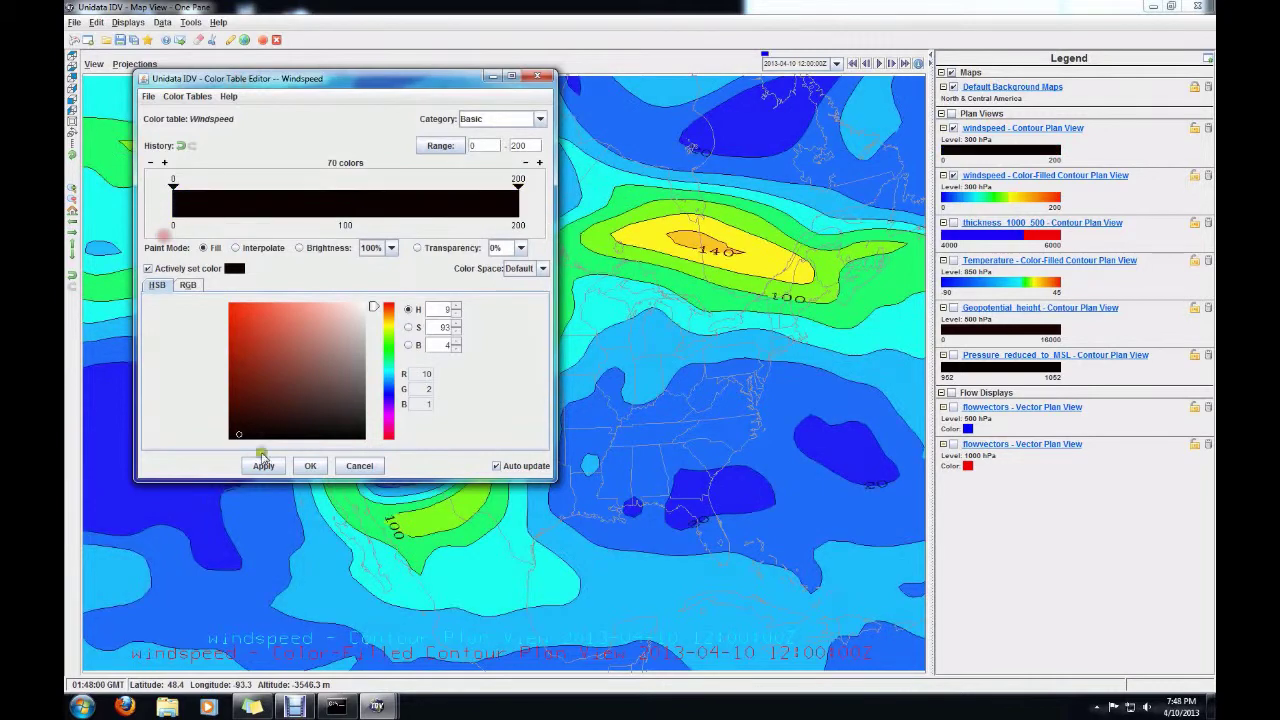
click(264, 465)
click(310, 465)
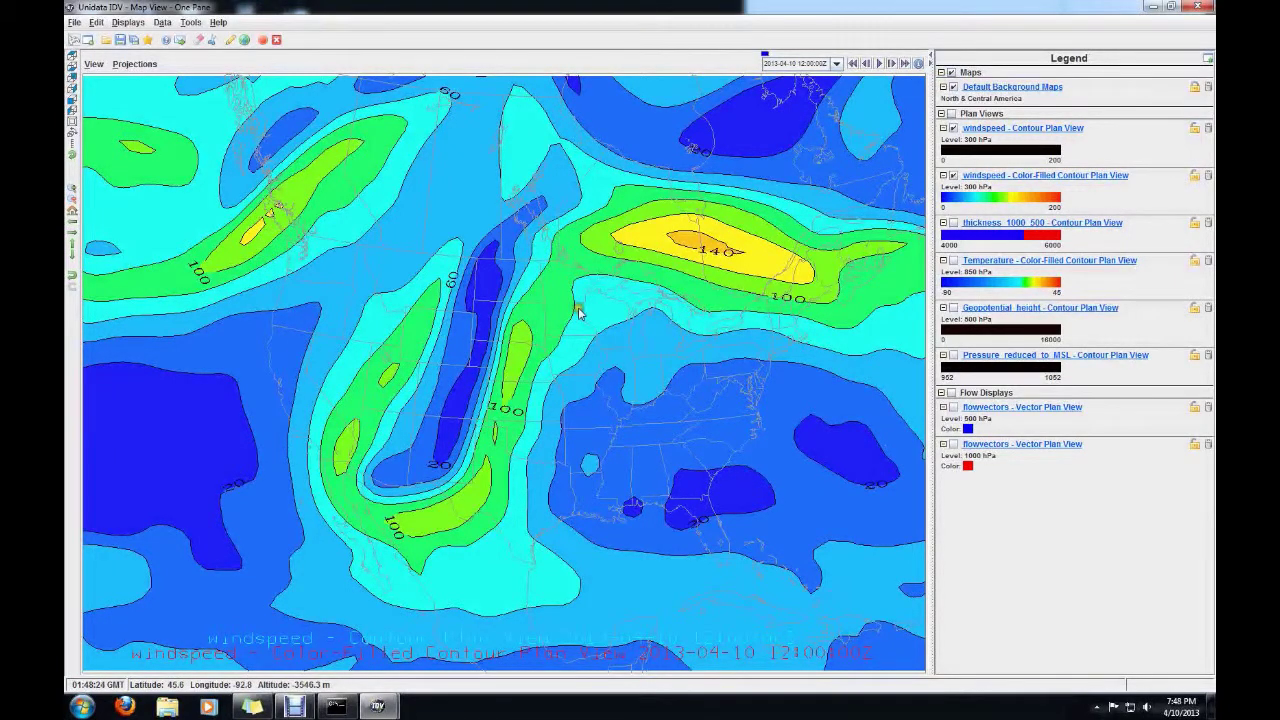
- Hide both the line contour and the color-filled wind speed displays on the map
click(953, 176)
click(953, 176)
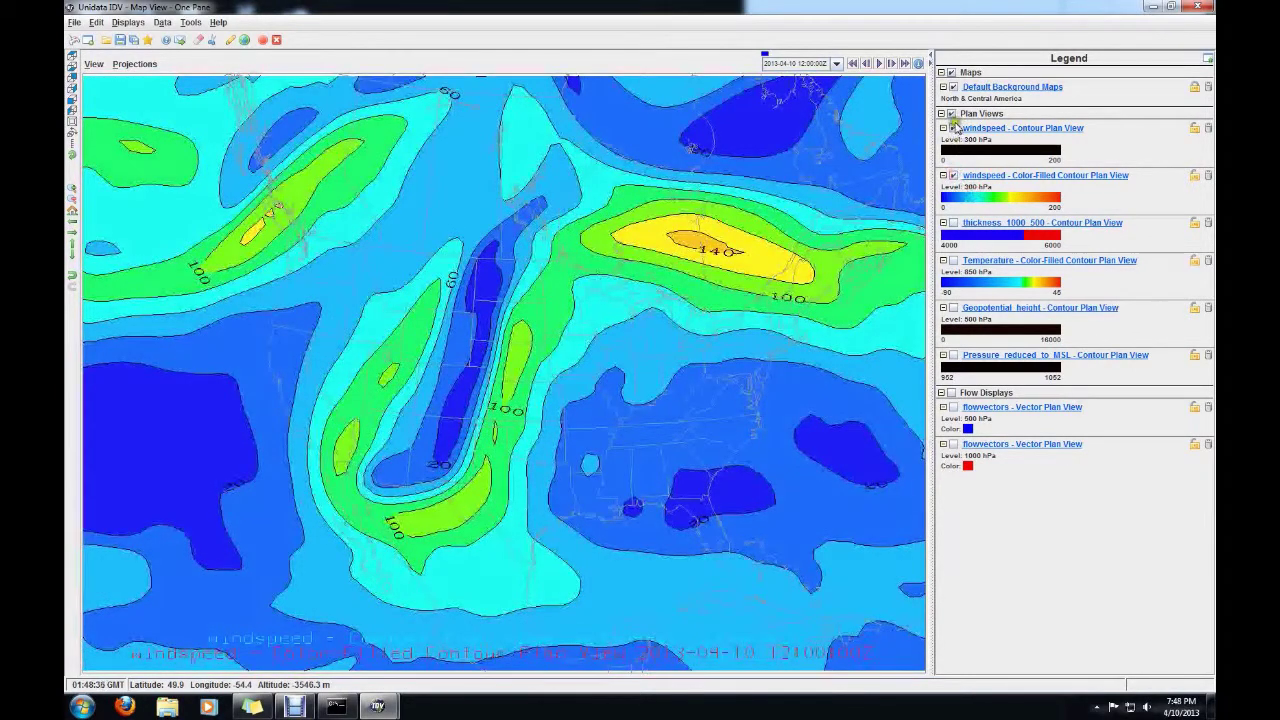
click(953, 128)
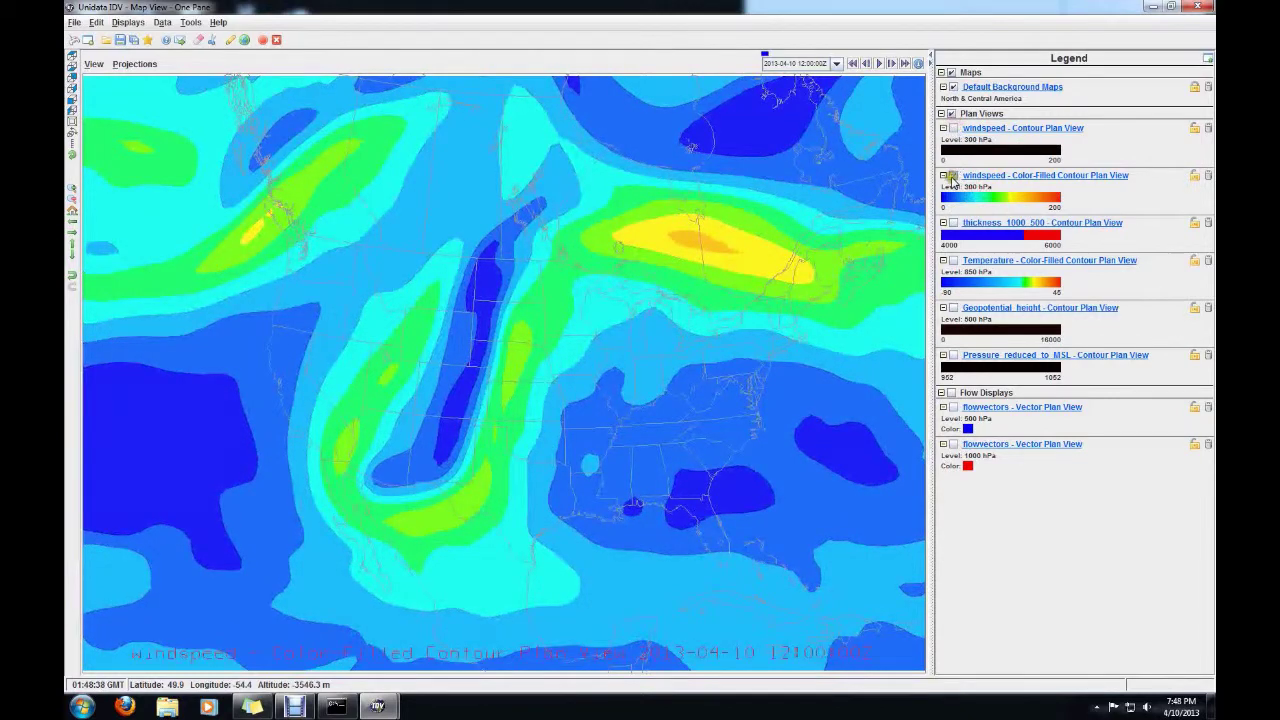
click(953, 176)
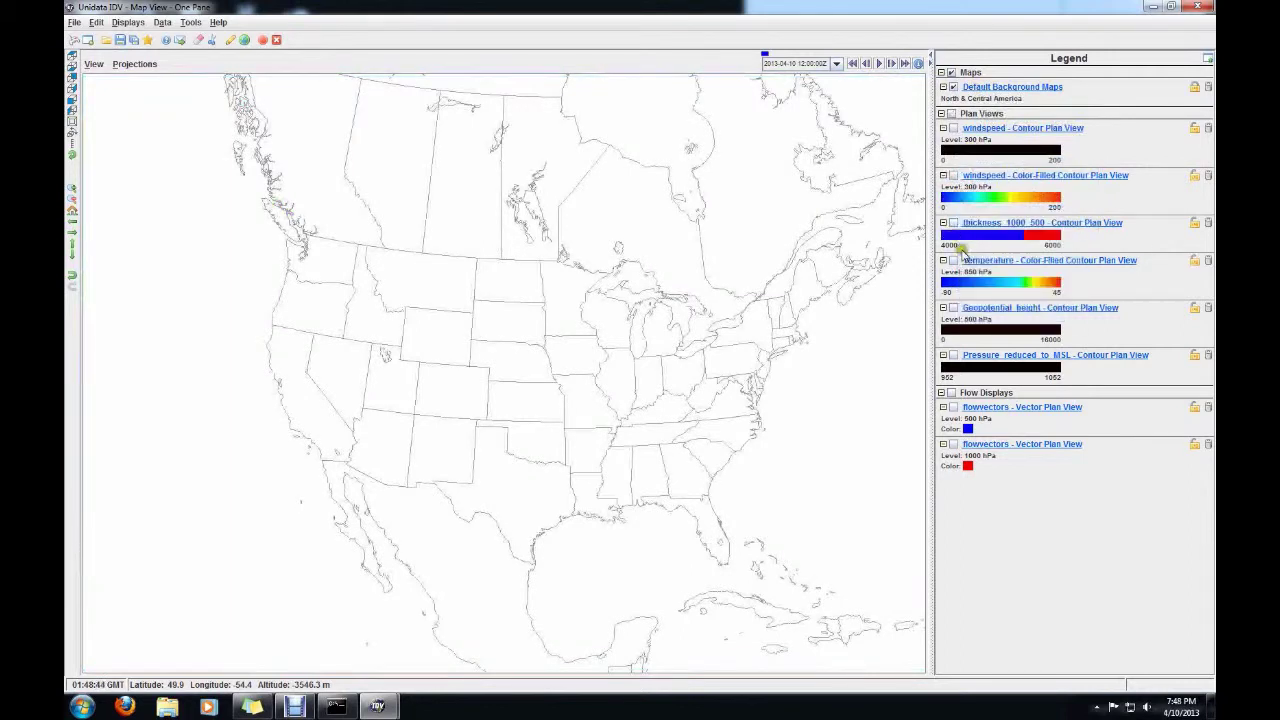
- Show the 1000–500 thickness contours, the 1000 and 500 hPa flow vectors, and the mean sea level pressure contours together on the map
click(955, 223)
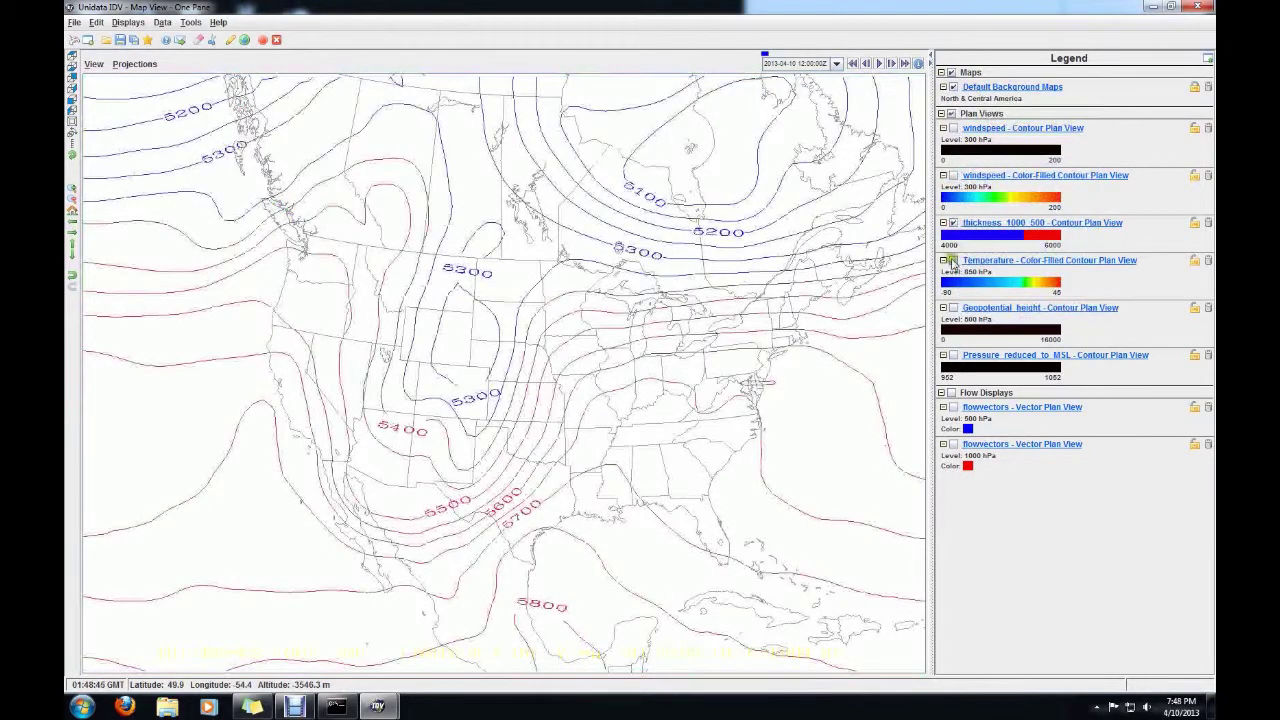
click(953, 445)
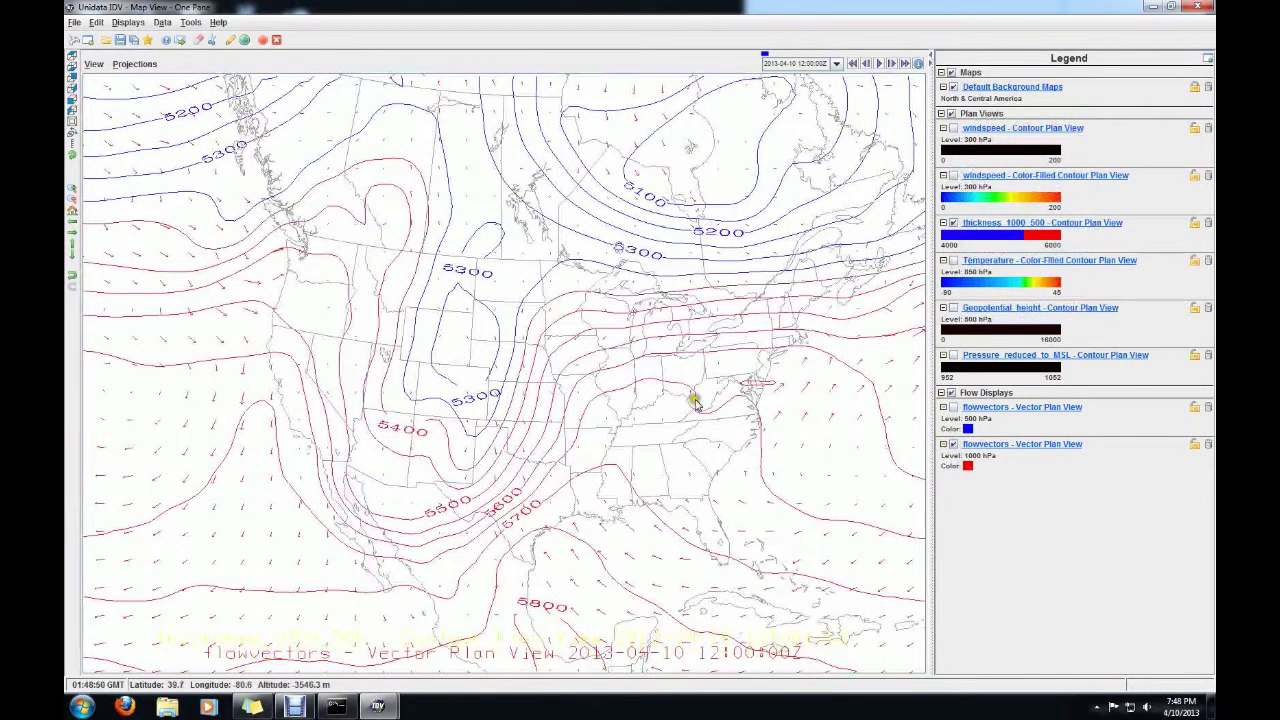
click(952, 408)
click(953, 355)
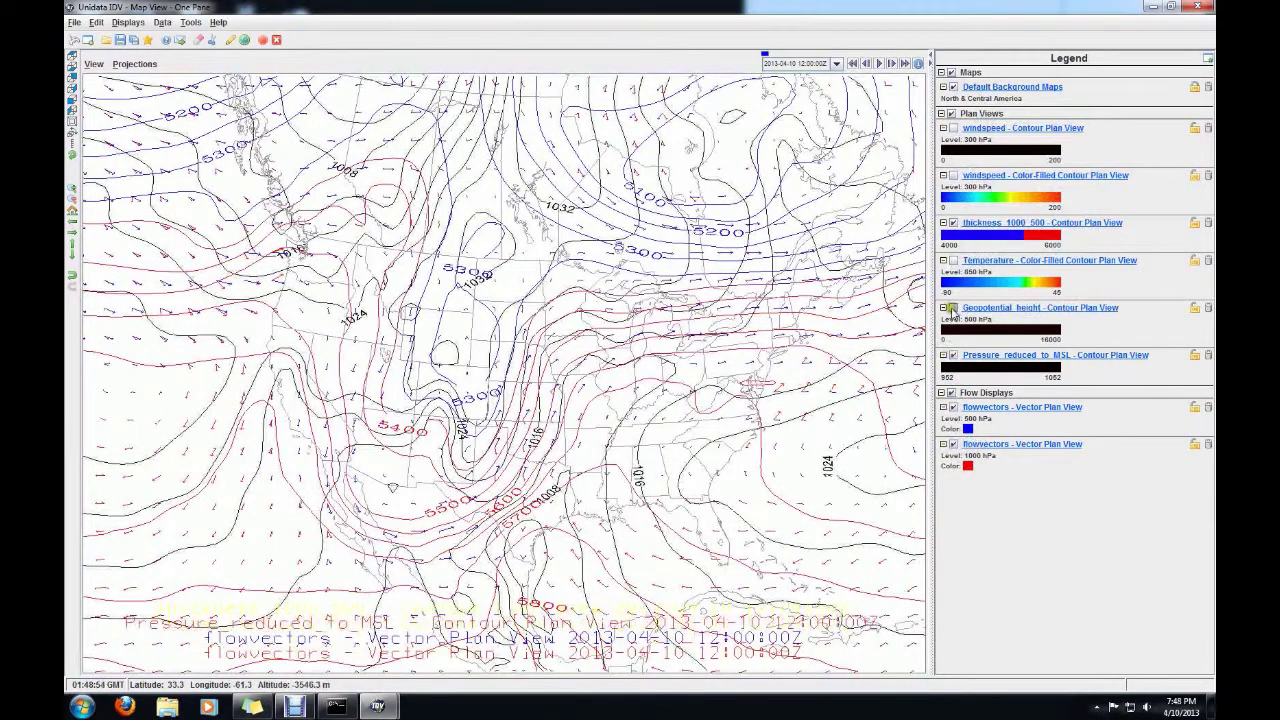
click(293, 706)
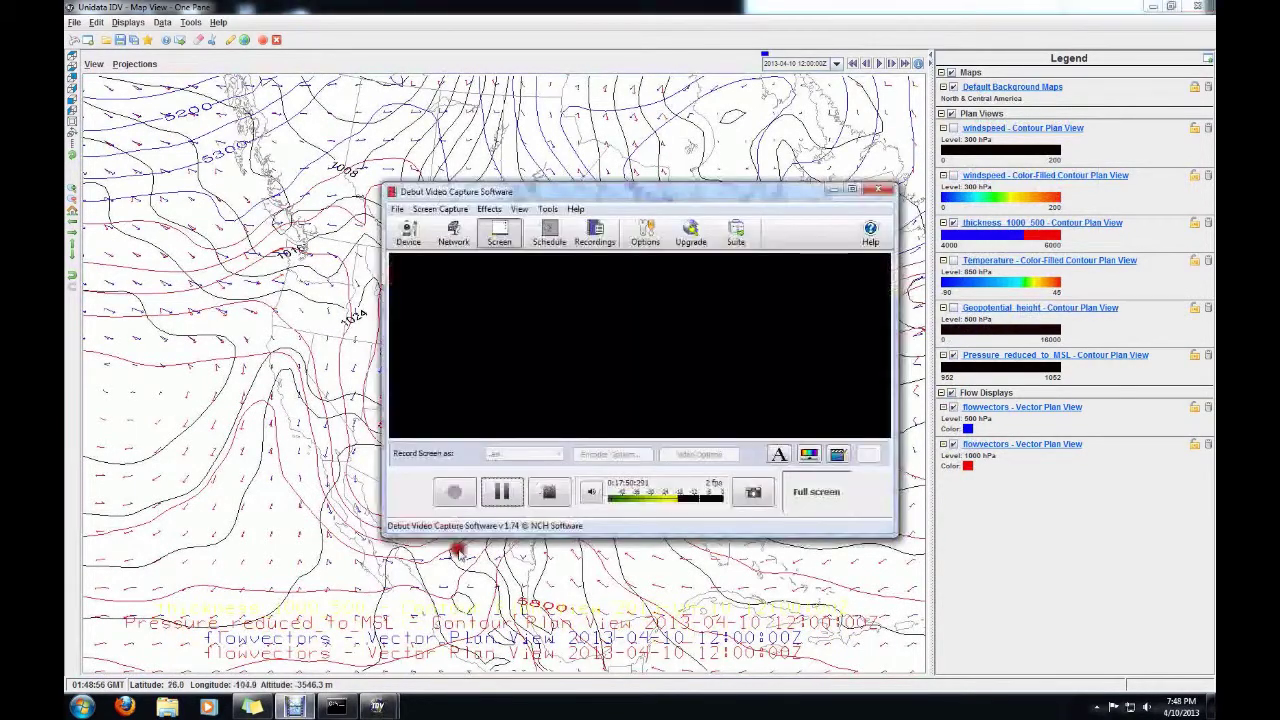